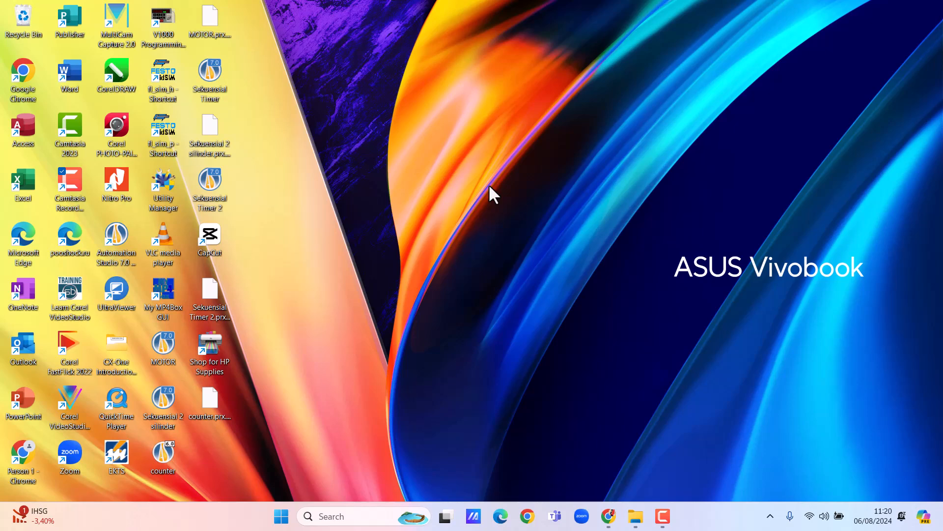
Launch FluidSIM-P and tidy the Component Library by enlarging its window and collapsing the Pneumatic category
left_click(166, 129)
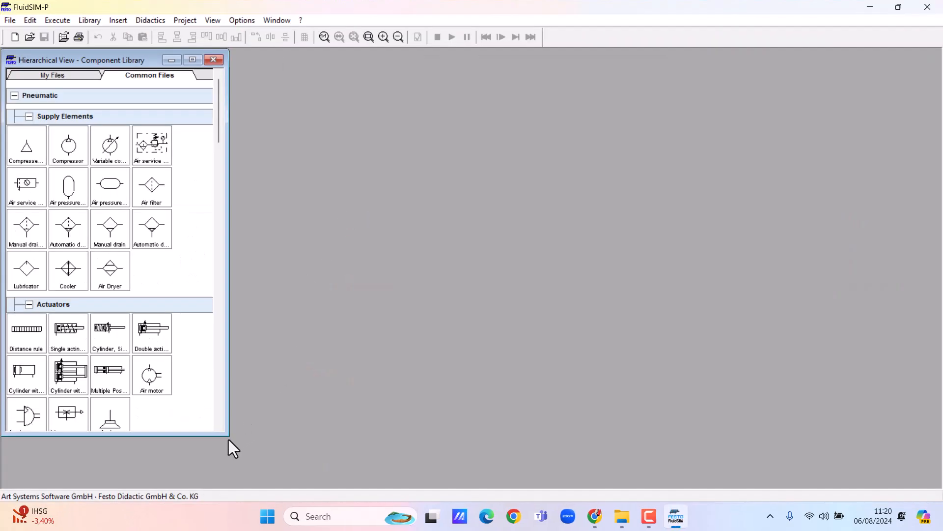
left_click_drag(228, 437, 257, 487)
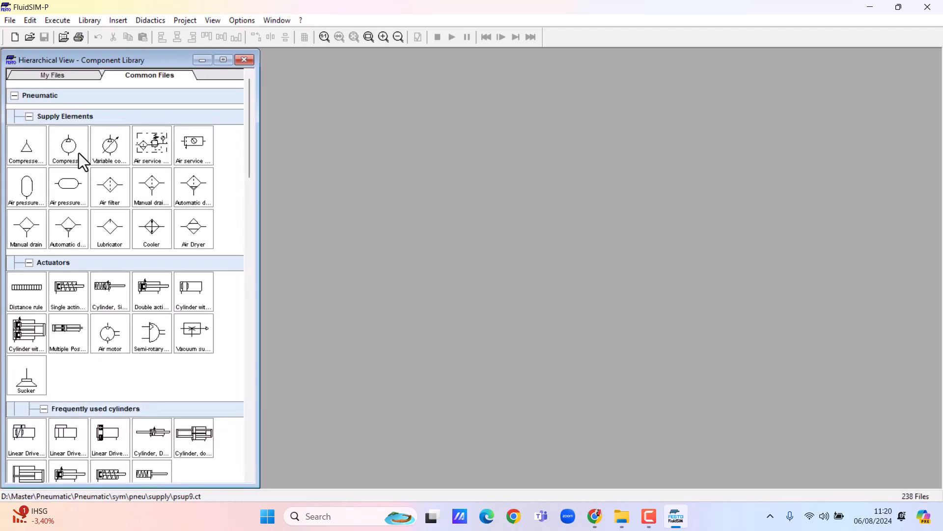
left_click(13, 99)
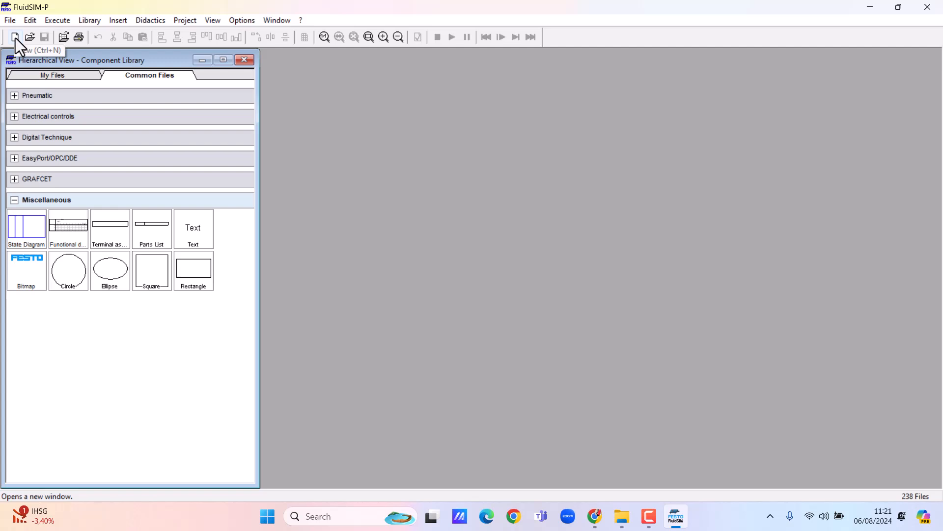
Create a new blank circuit drawing and tile the drawing and Component Library windows vertically
left_click(10, 20)
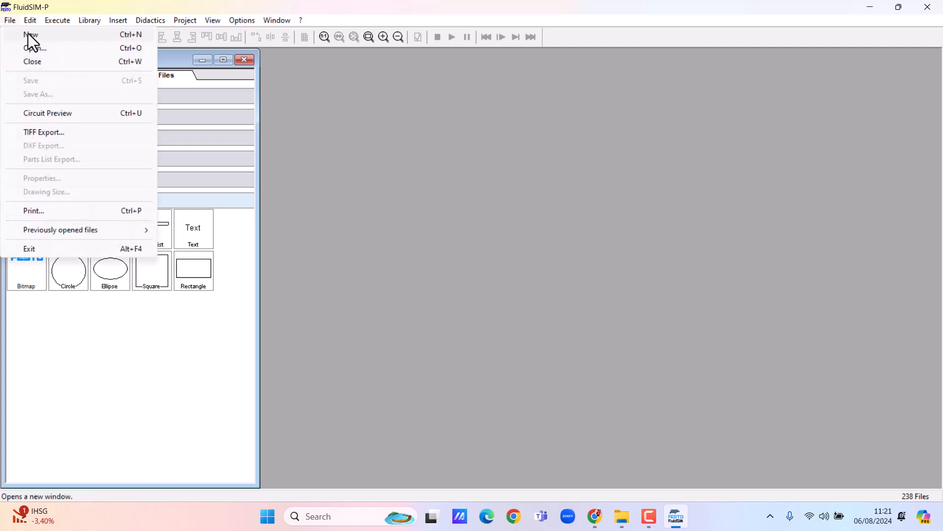
left_click(309, 100)
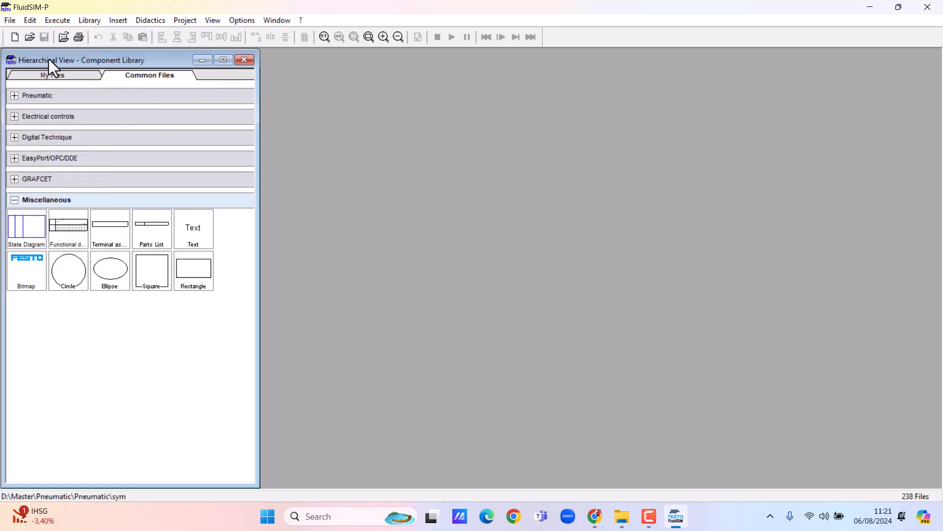
left_click(15, 39)
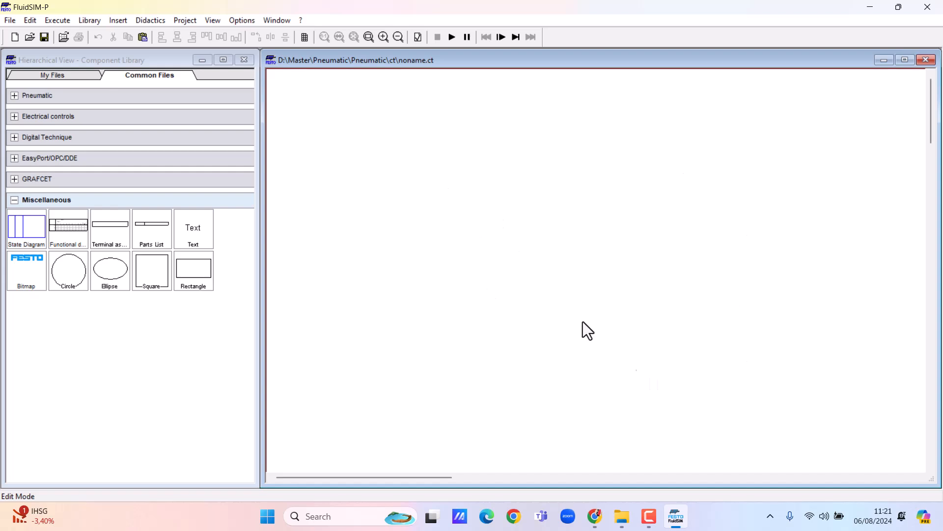
left_click(271, 19)
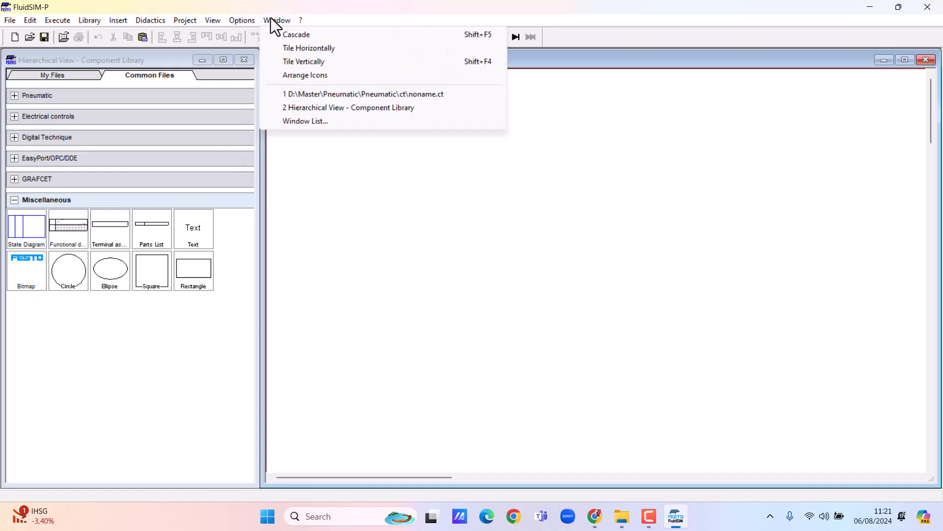
left_click(302, 63)
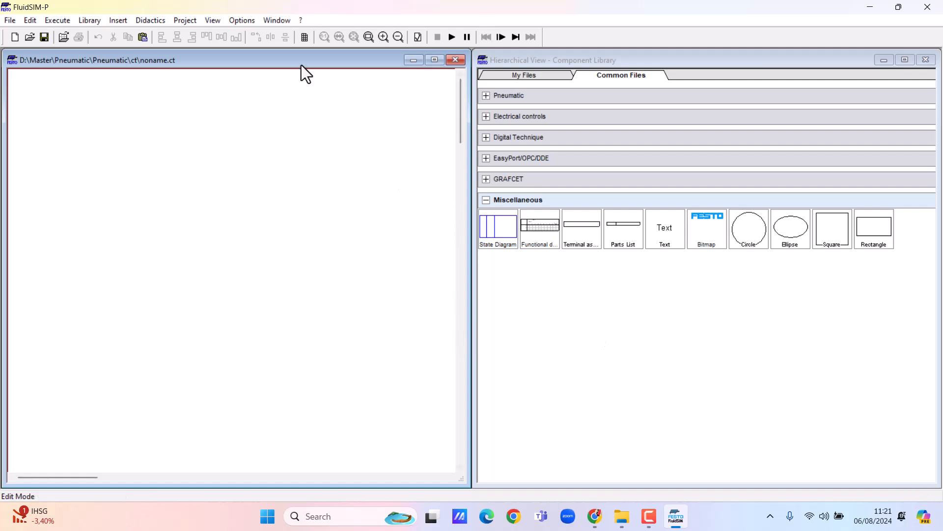
Try tiling the drawing and library windows horizontally and switch back to vertical tiling
left_click(276, 20)
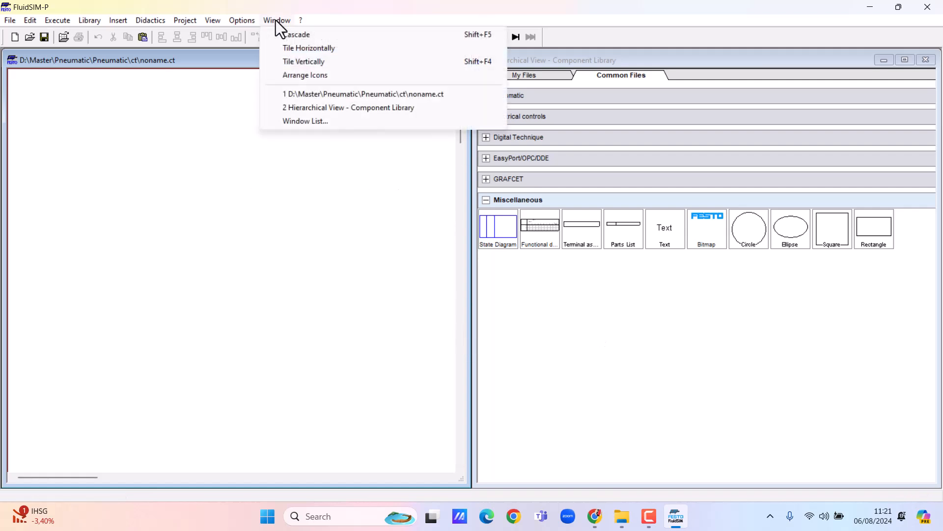
left_click(295, 47)
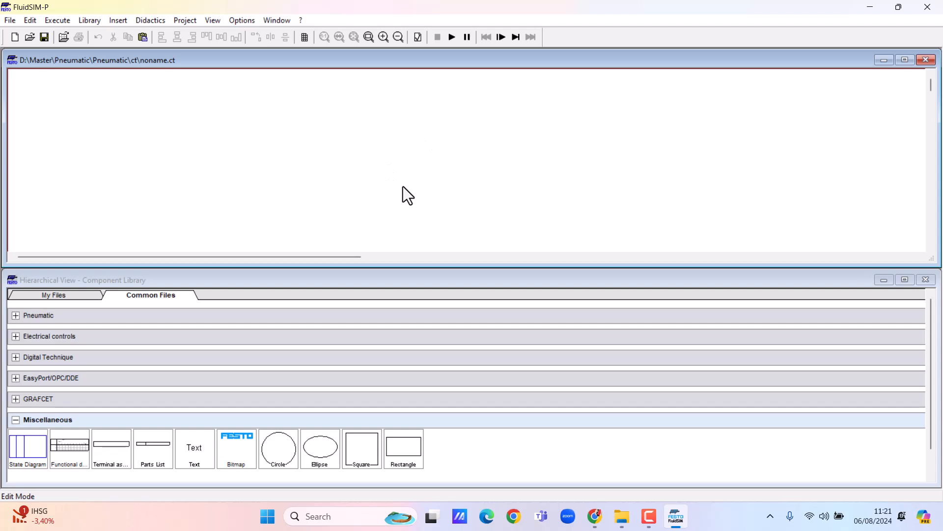
left_click(278, 20)
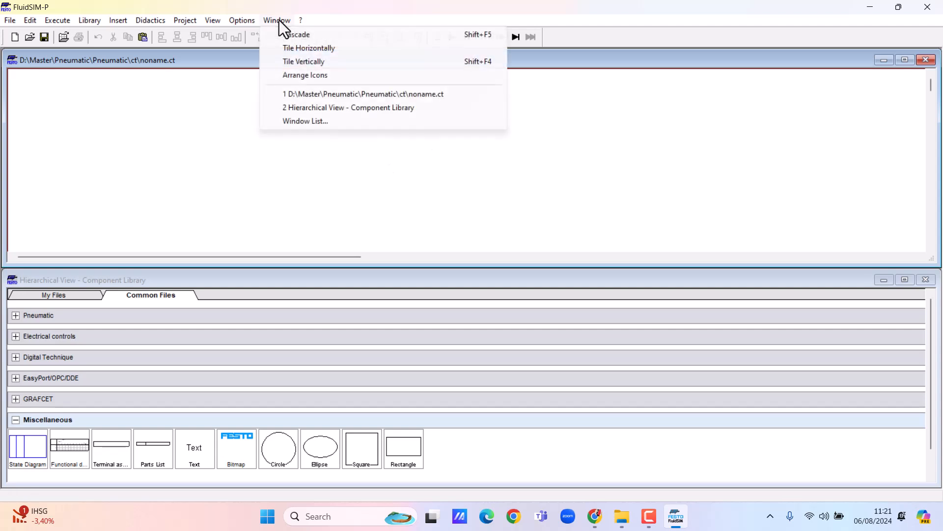
left_click(303, 59)
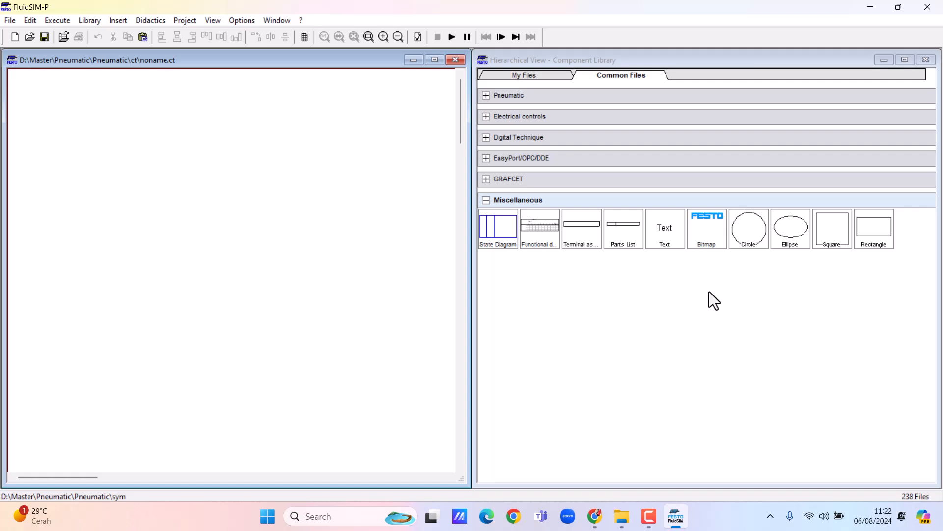
Place a text component in the lower part of the drawing and set its text to "Kendali"
left_click_drag(668, 233, 89, 420)
double_click(84, 416)
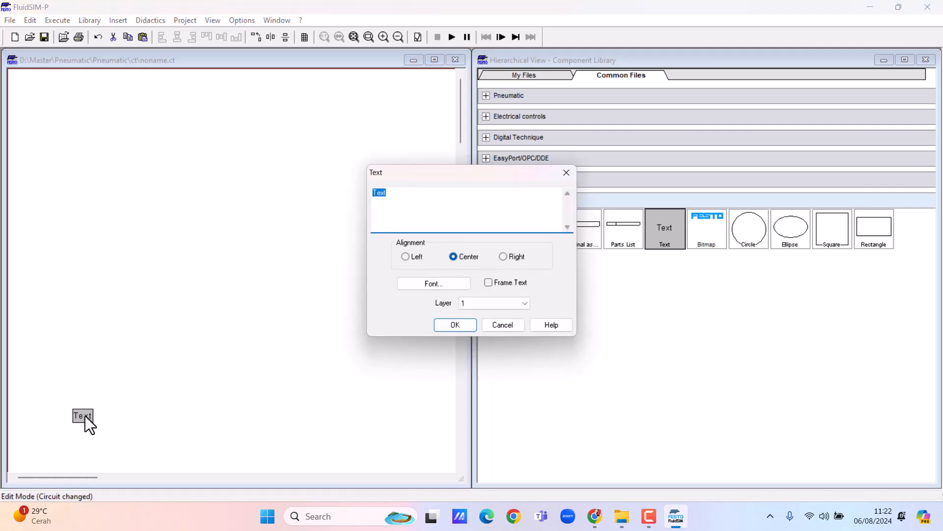
type("Kendall")
left_click(457, 326)
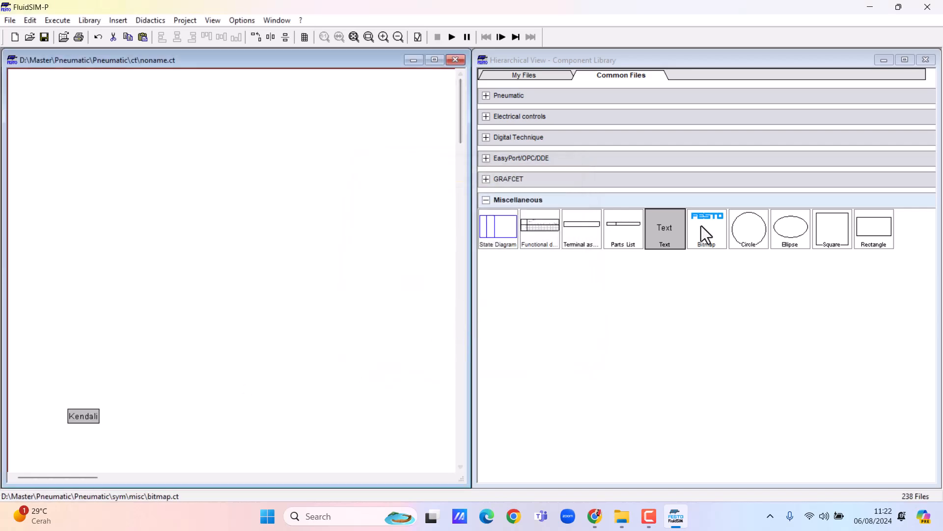
Add a second text component to the right of the "Kendali" label and set its text to "Daya"
left_click_drag(672, 228, 308, 414)
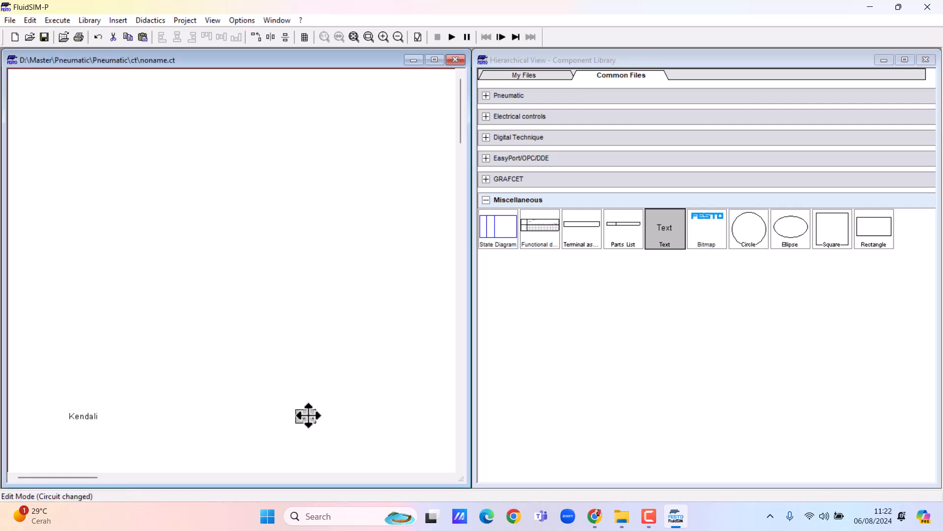
double_click(308, 415)
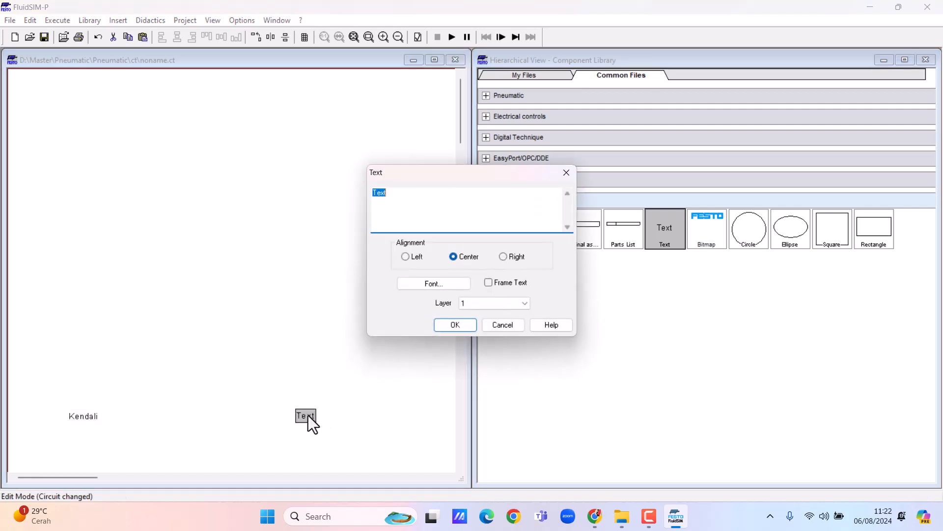
type("Dana")
key("Return")
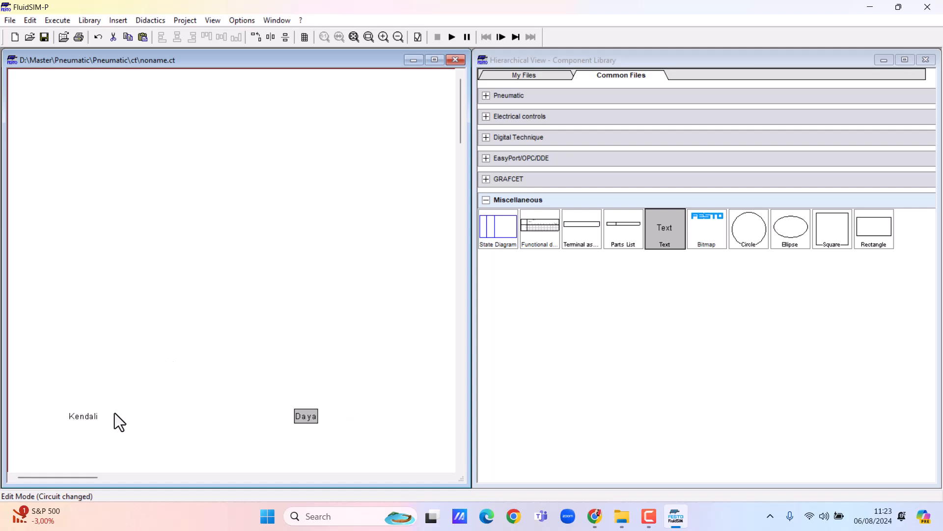
Move the "Kendali" and "Daya" labels slightly to the right
left_click(87, 419)
left_click_drag(87, 419, 114, 416)
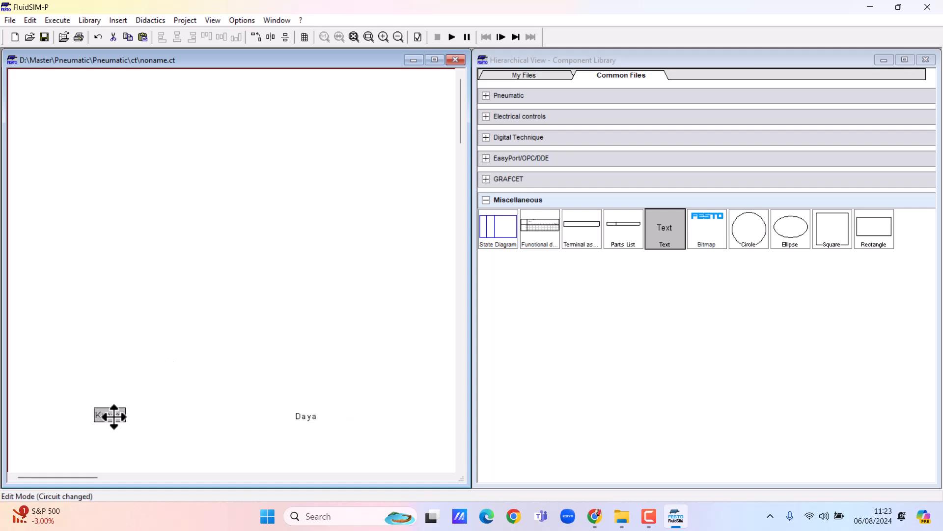
left_click_drag(307, 419, 324, 418)
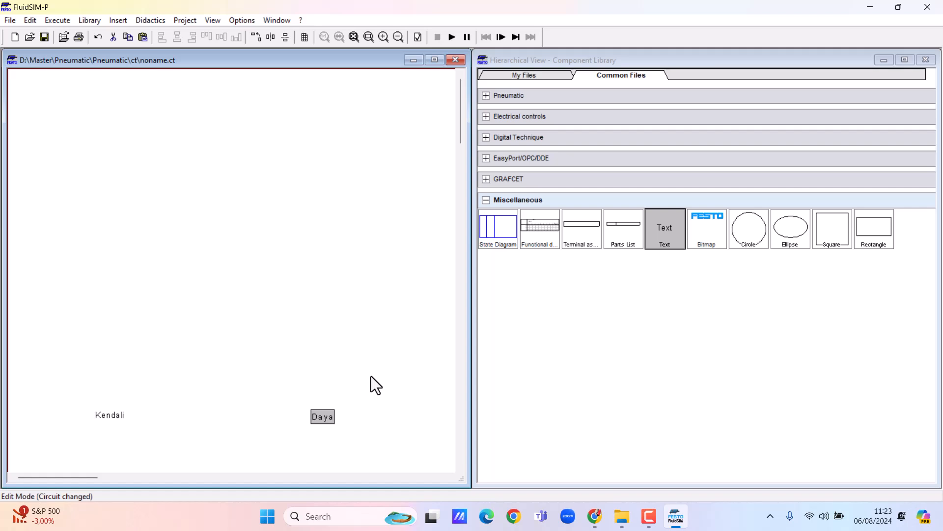
Place a double acting cylinder above the "Daya" label and a single acting cylinder to its right from the Pneumatic actuators
left_click(487, 96)
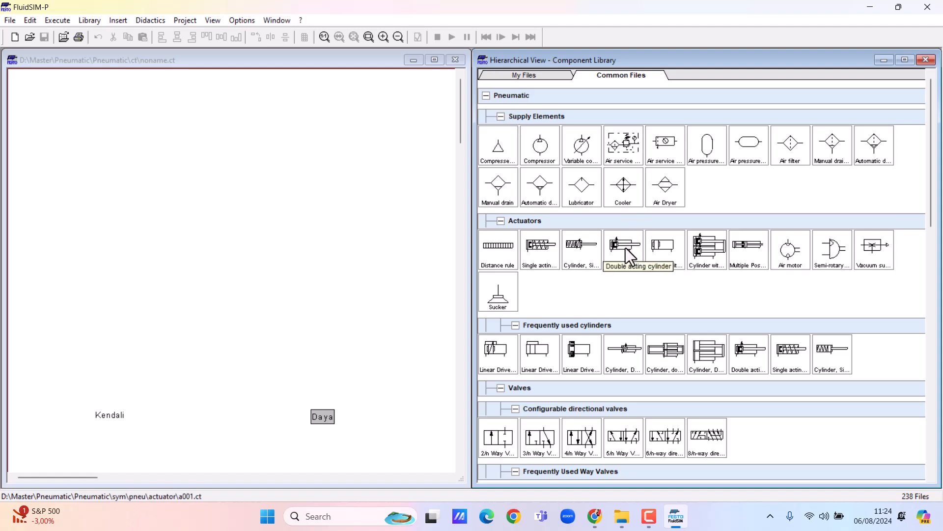
left_click_drag(626, 247, 268, 162)
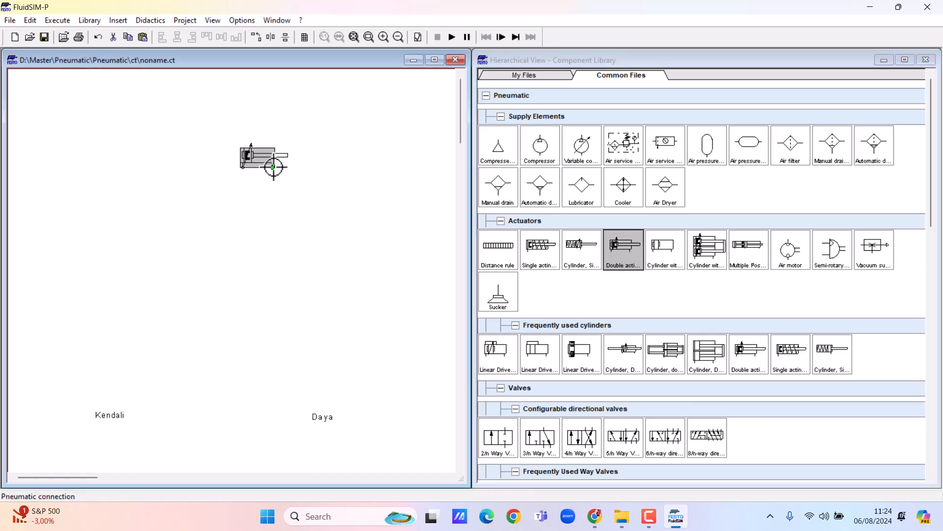
left_click_drag(550, 249, 389, 162)
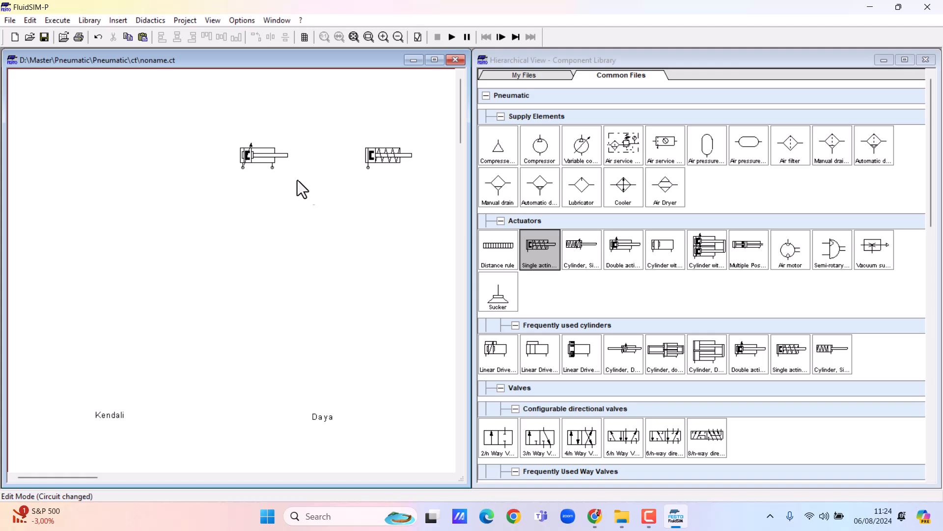
left_click(262, 158)
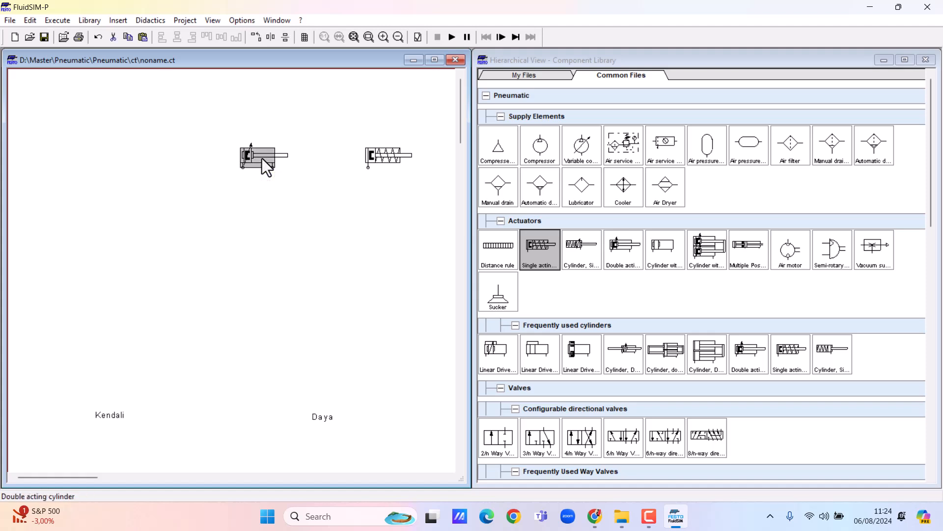
left_click(390, 163)
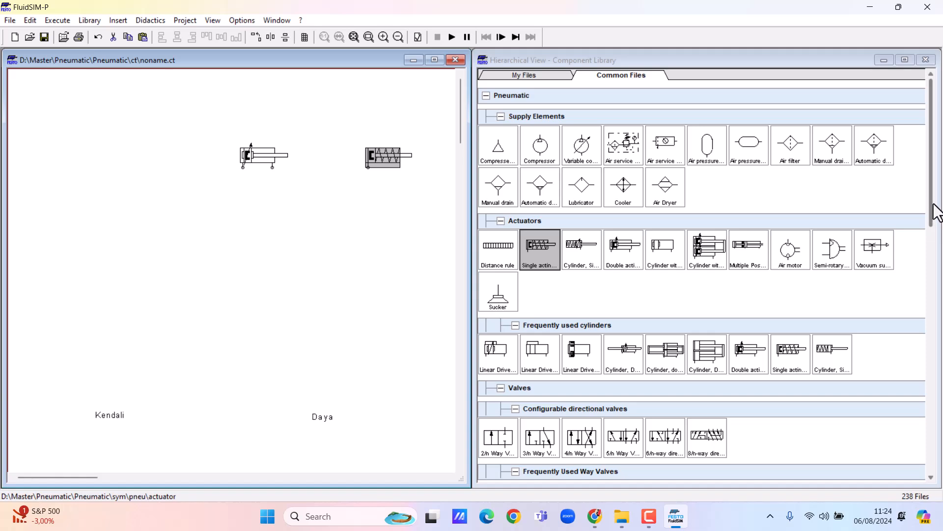
Place a 5/n way valve below the double acting cylinder and a 3/n way valve below the single acting cylinder
left_click_drag(931, 204, 939, 237)
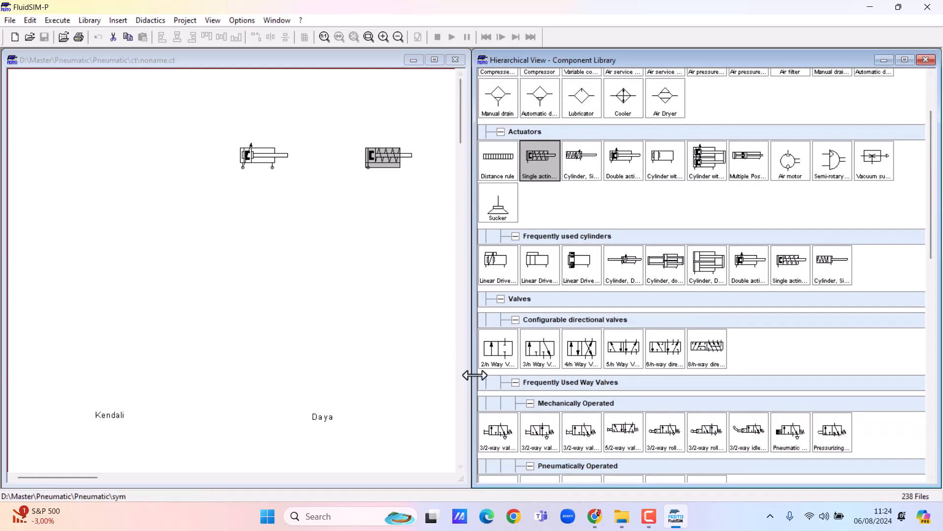
left_click_drag(633, 349, 264, 231)
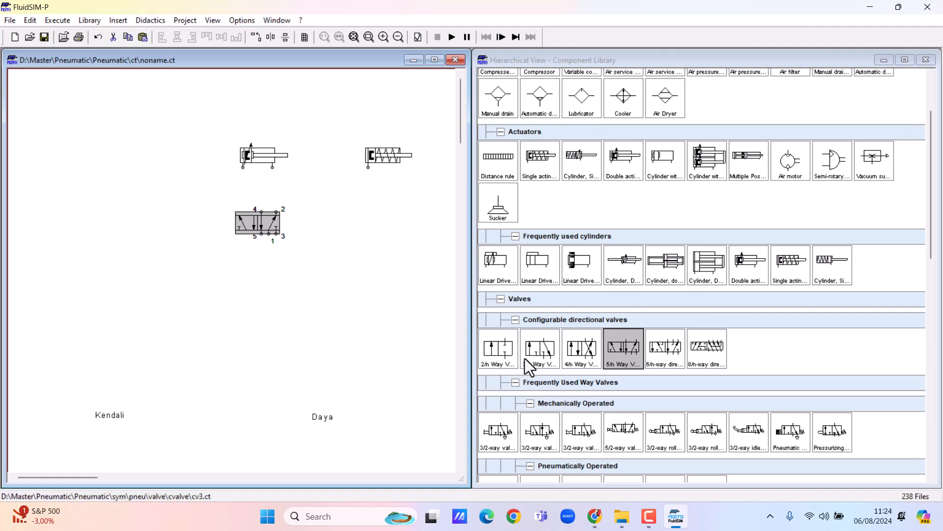
left_click_drag(541, 354, 388, 224)
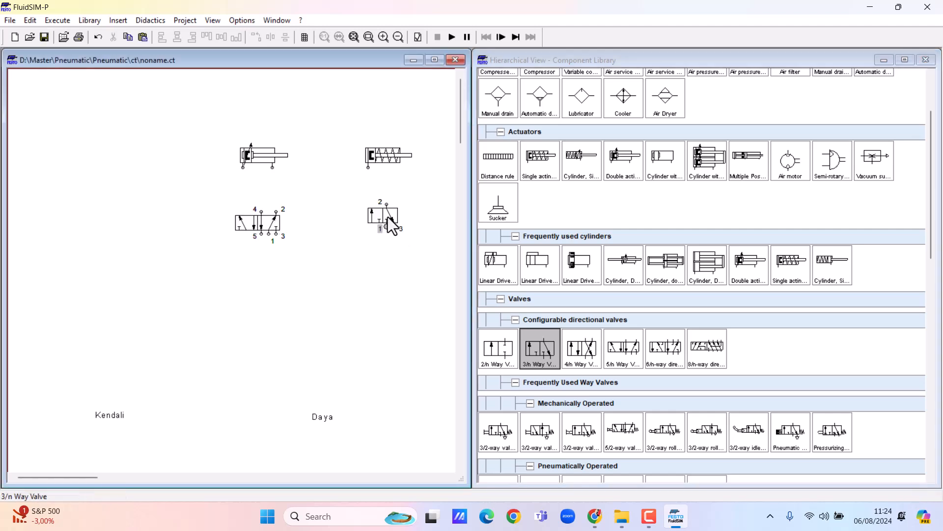
left_click_drag(387, 216, 389, 222)
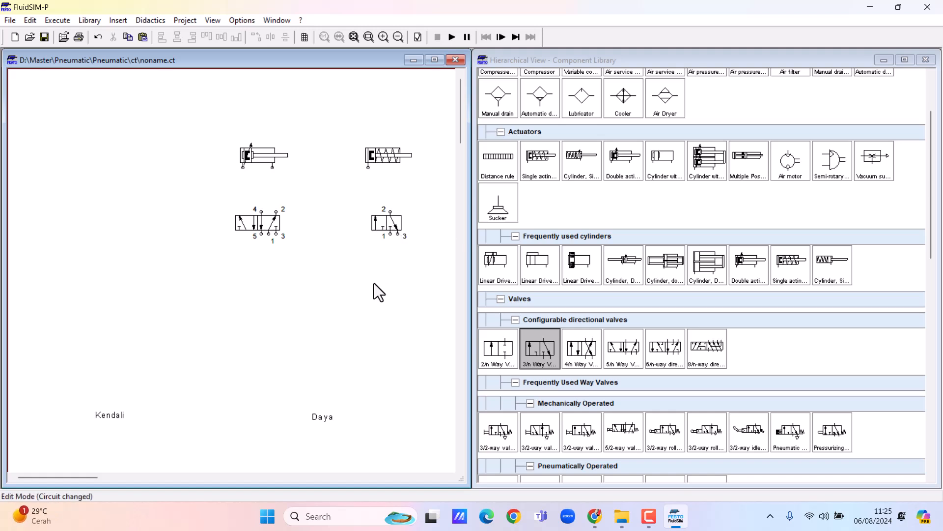
Configure the 5/n way valve with piloted left actuation using a manual push actuator and solenoid, and spring-returned right actuation
double_click(258, 222)
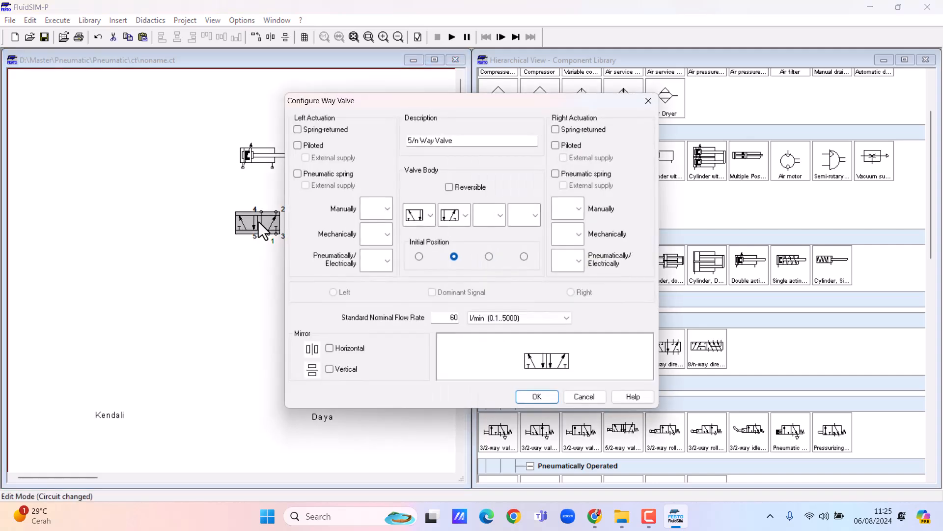
left_click(387, 210)
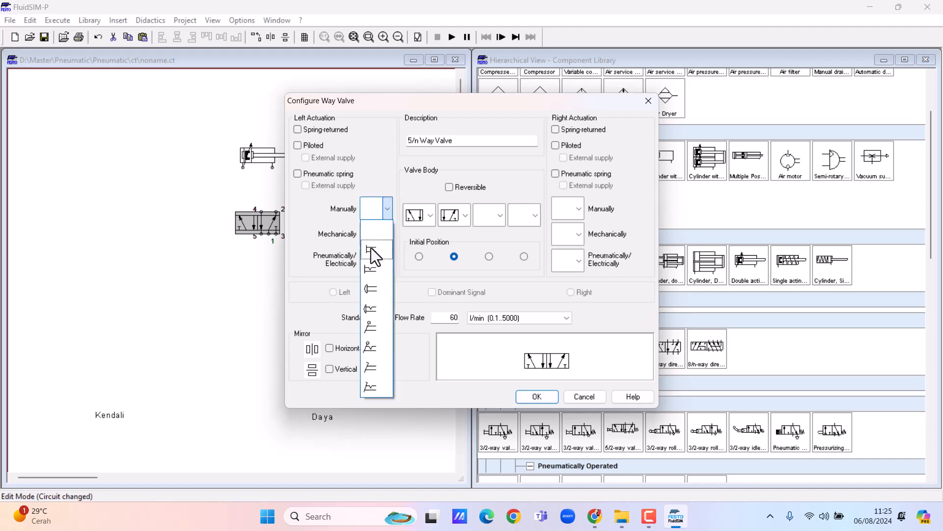
left_click(370, 250)
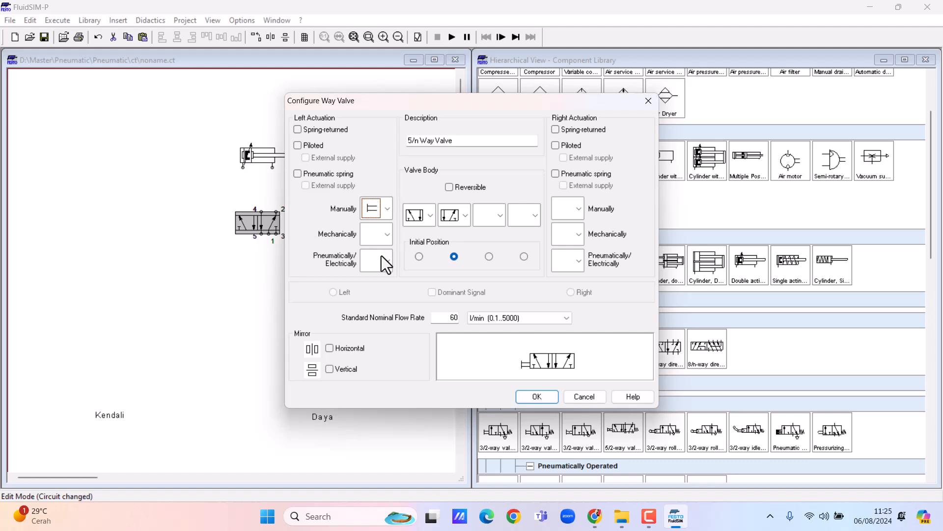
left_click(389, 259)
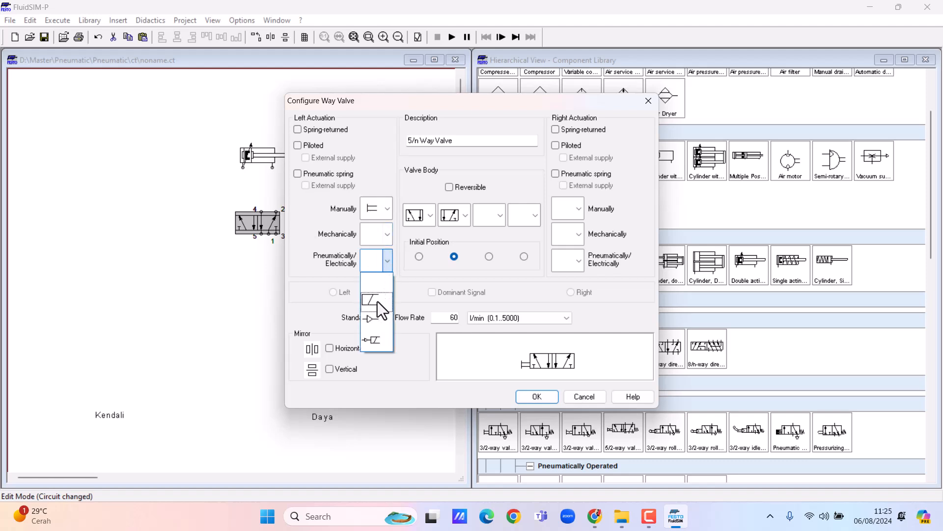
left_click(377, 301)
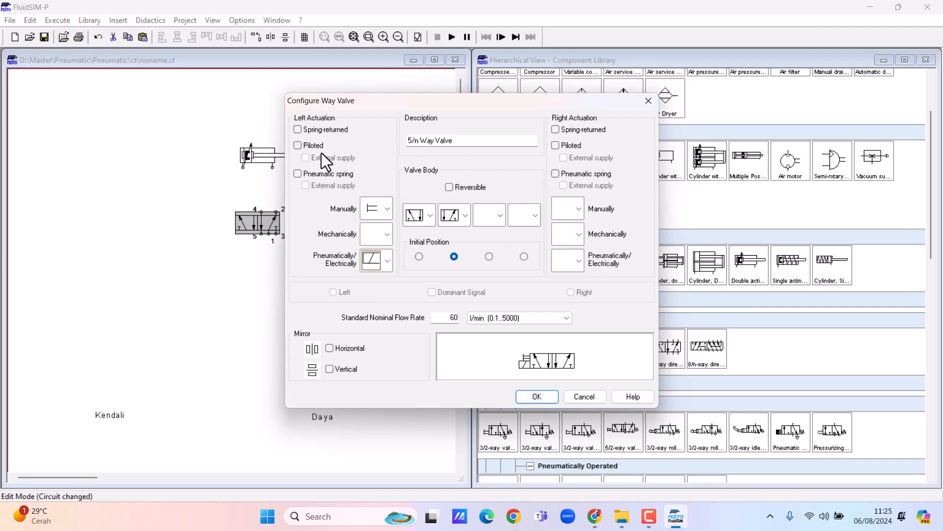
left_click(298, 145)
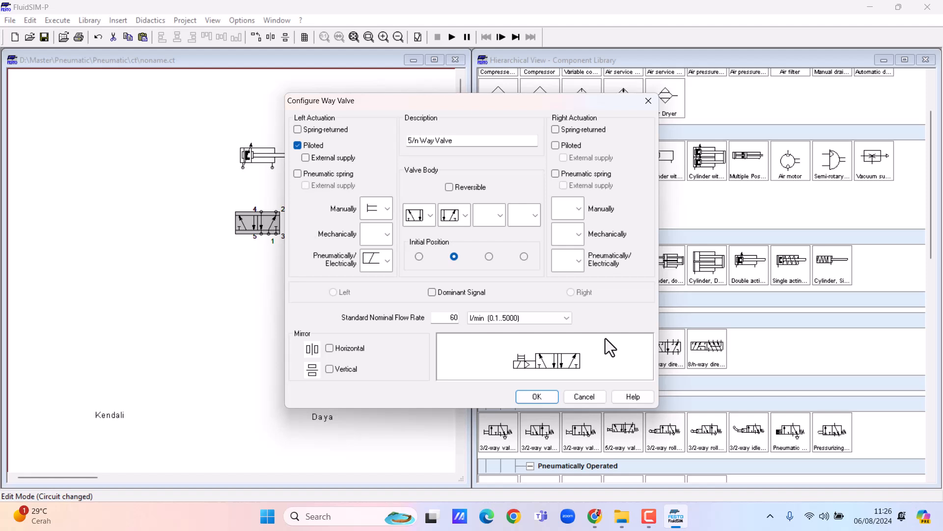
left_click(556, 129)
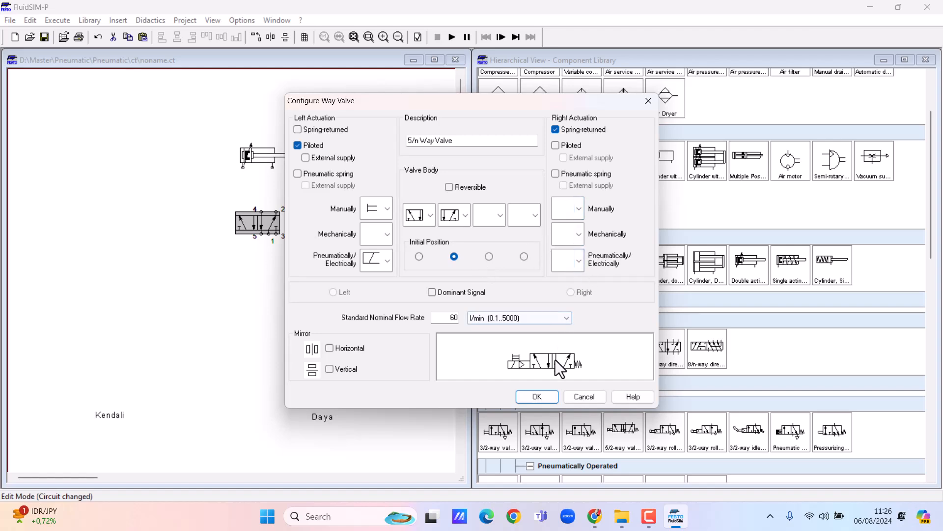
left_click(548, 401)
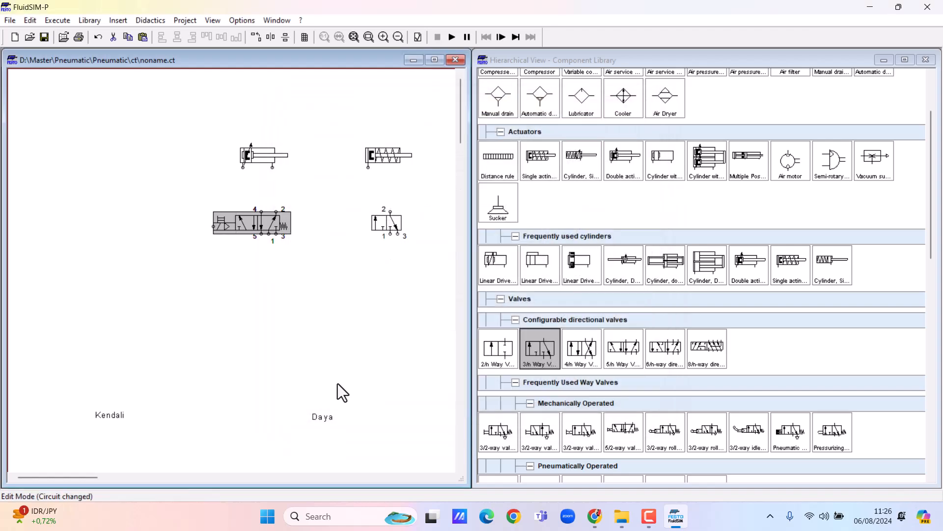
left_click(251, 282)
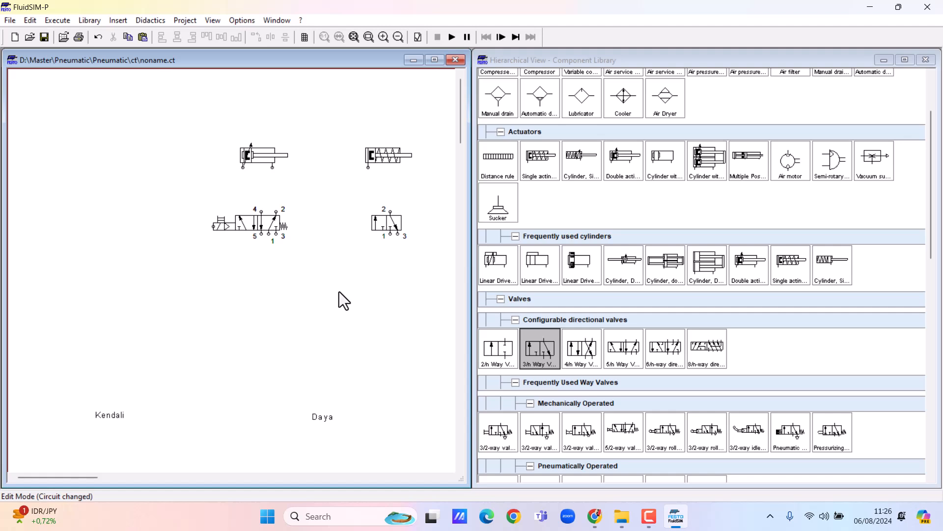
Configure the 3/n way valve with a manual push actuator, solenoid and pilot on its left side and a spring return on its right
double_click(388, 224)
left_click(383, 209)
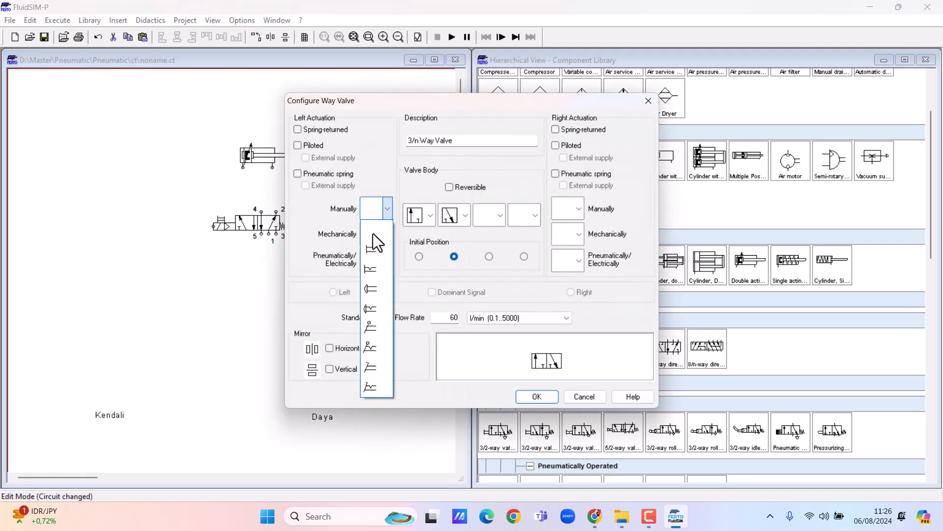
left_click(377, 256)
left_click(378, 258)
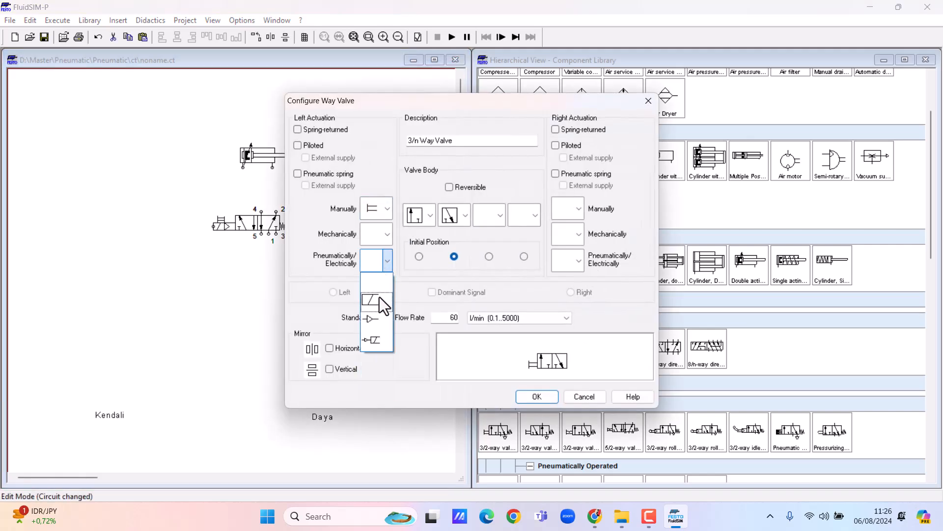
left_click(378, 299)
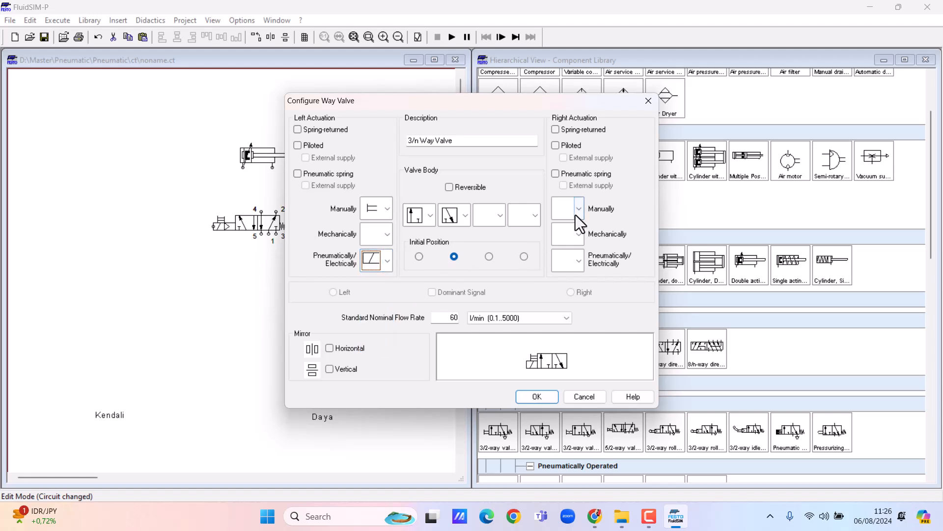
left_click(556, 129)
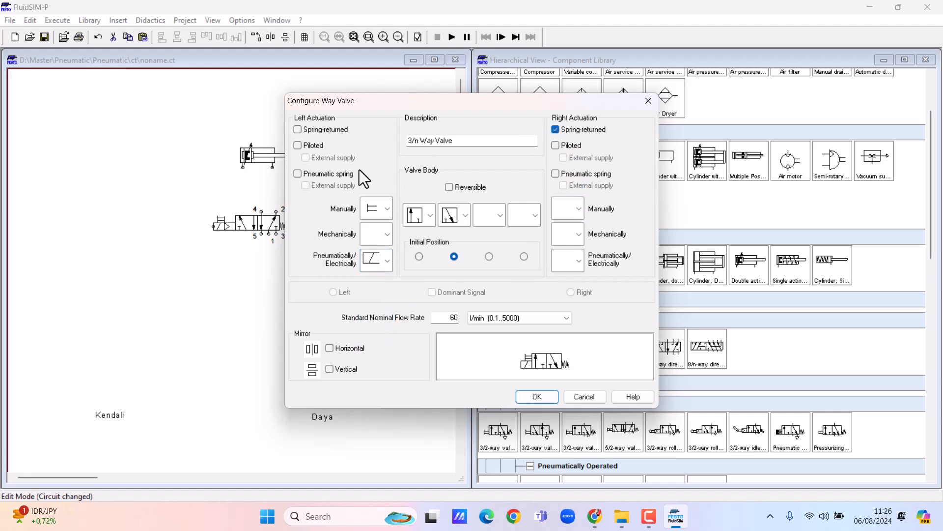
left_click(298, 146)
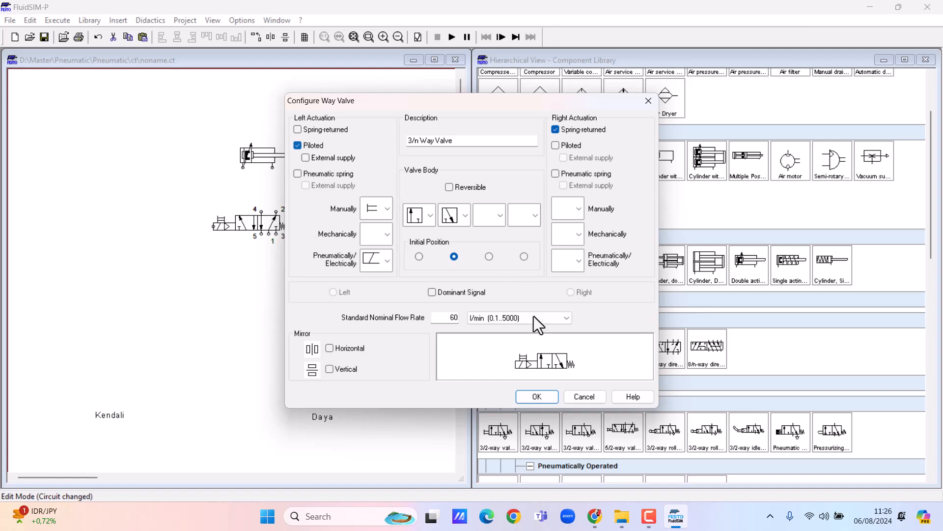
left_click(537, 396)
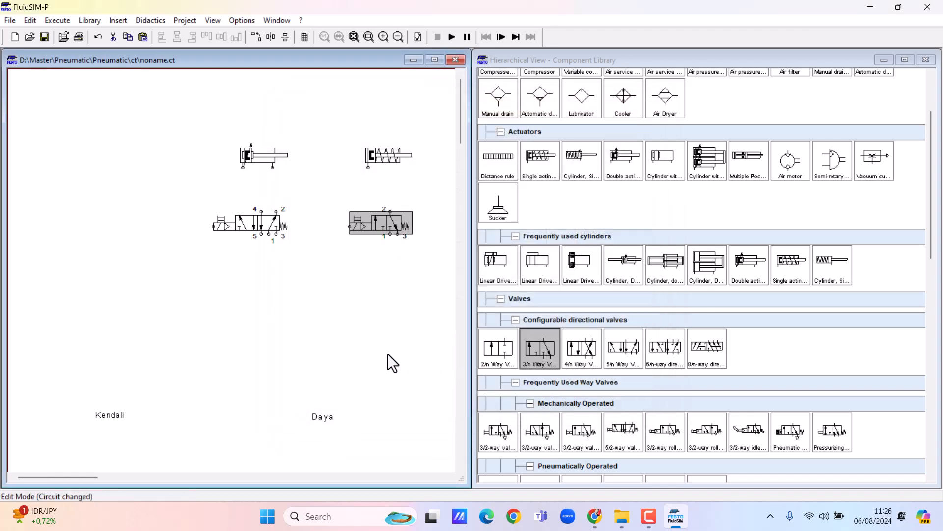
left_click(364, 318)
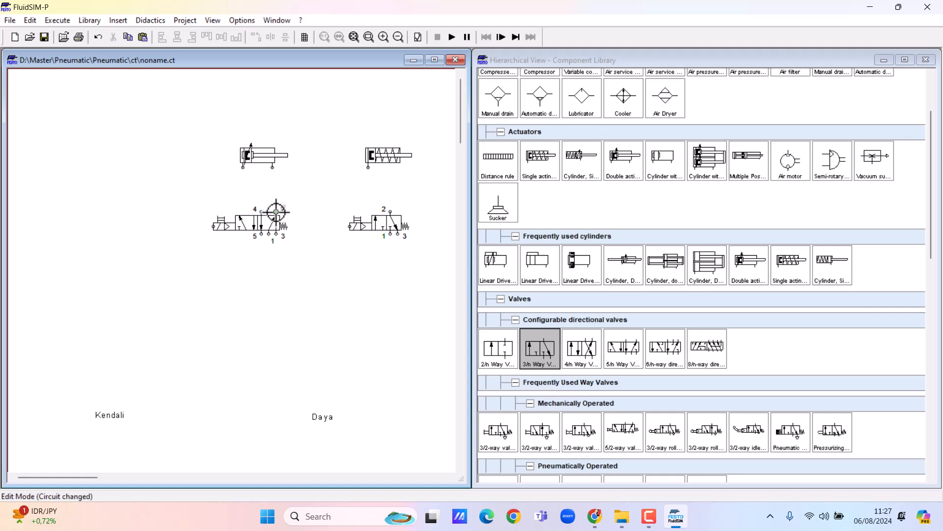
Connect 5/n valve ports 2 and 4 to the double acting cylinder's right and left ports, and 3/n valve port 2 to the single acting cylinder
left_click_drag(277, 212, 273, 169)
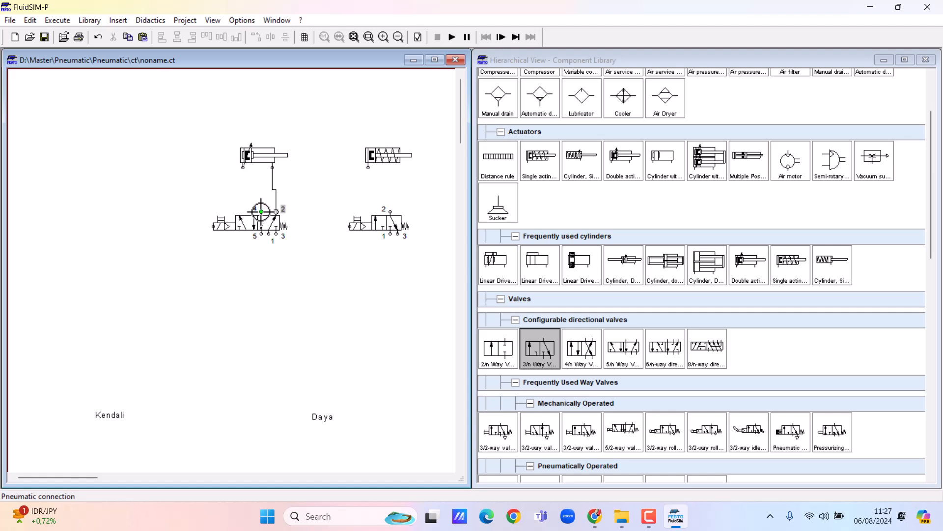
left_click_drag(261, 212, 243, 168)
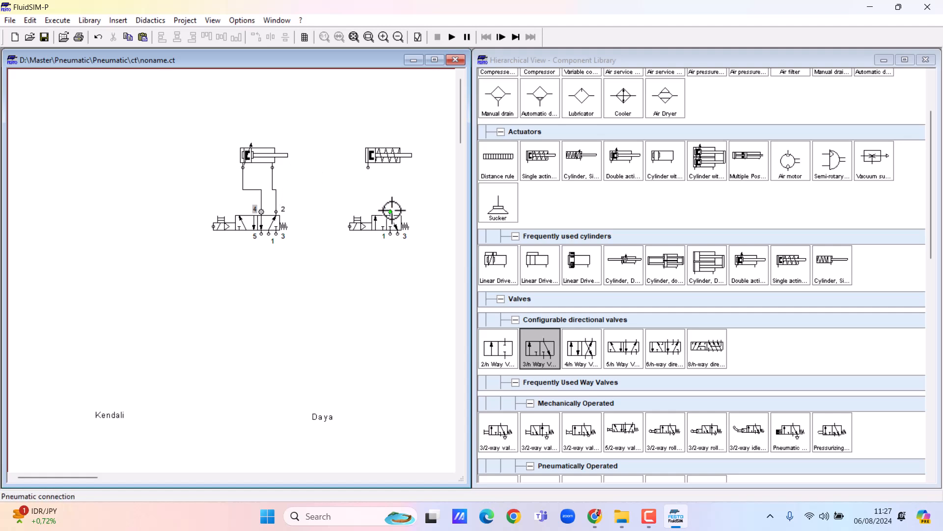
left_click_drag(391, 212, 368, 168)
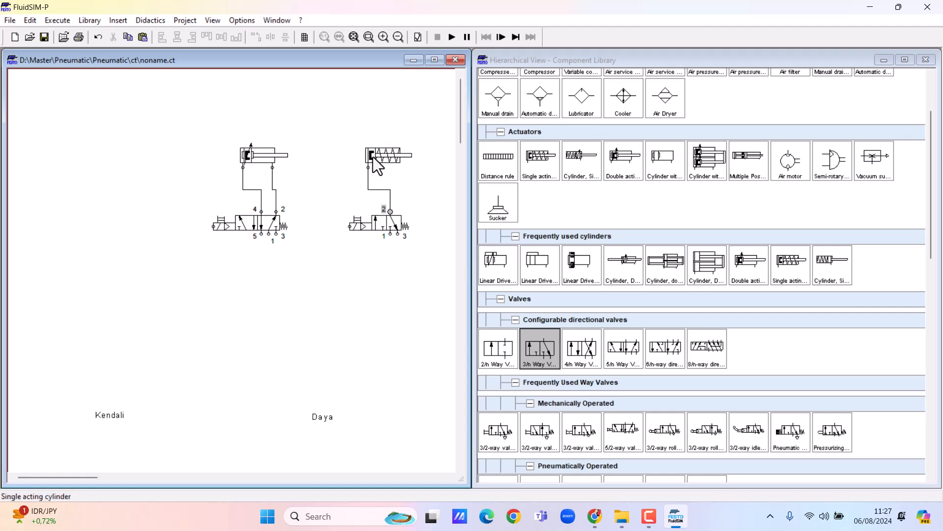
Place a compressed air supply below the 5/n way valve and an air service unit up and to the right of it
mouse_move(393, 155)
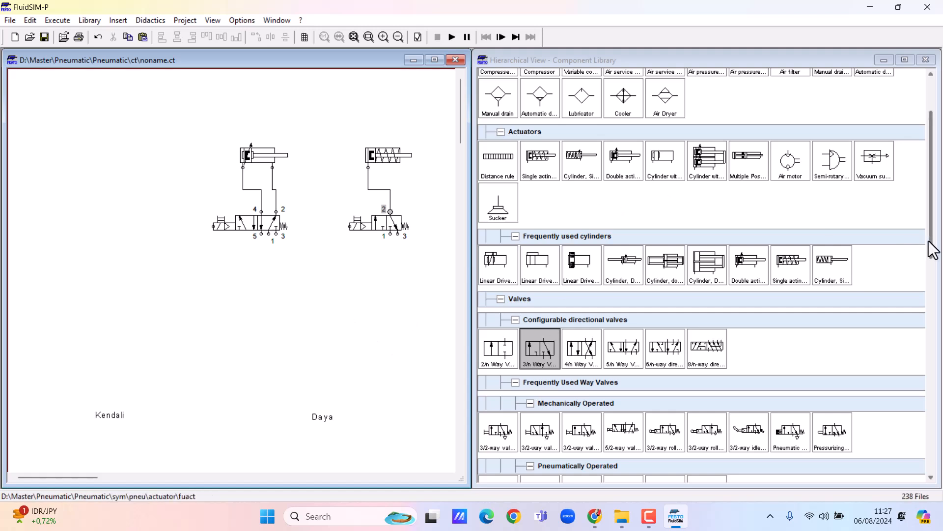
left_click_drag(932, 249, 919, 186)
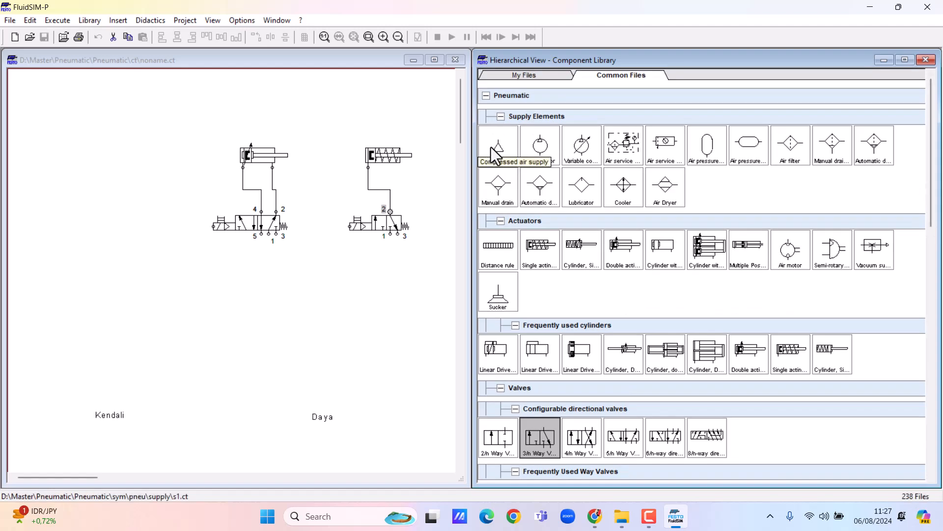
left_click_drag(495, 146, 264, 356)
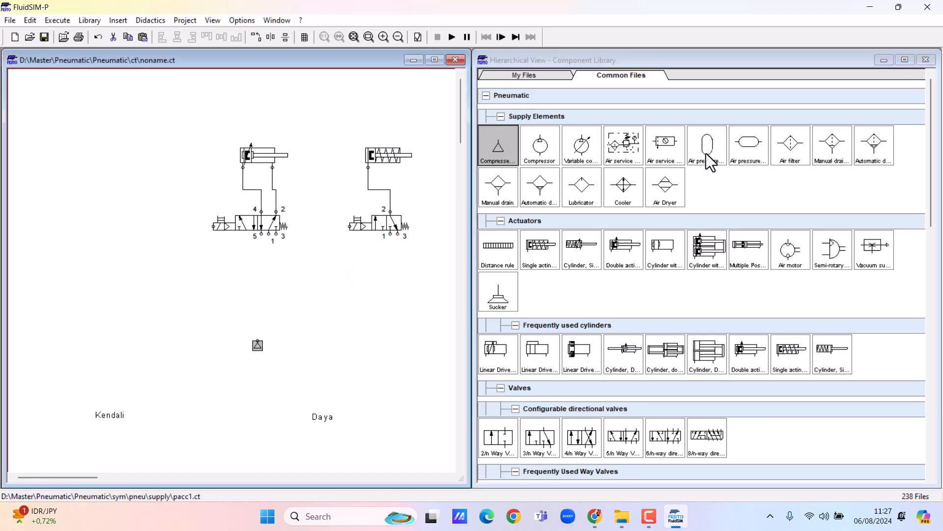
left_click_drag(627, 151, 326, 315)
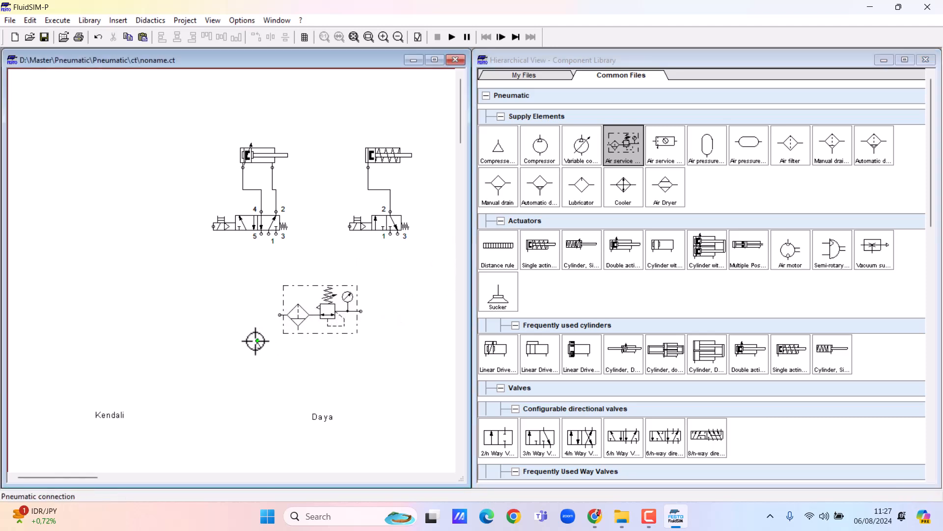
Connect the compressed air supply through the air service unit to port 1 of the 3/n valve, and branch that line to 5/n valve port 1
left_click_drag(258, 338, 280, 315)
mouse_move(322, 308)
left_click_drag(361, 311, 390, 236)
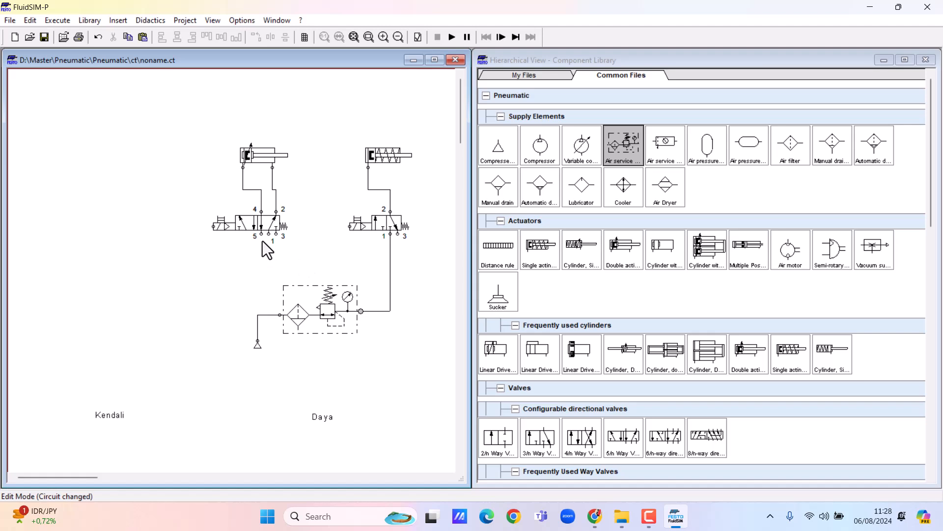
left_click_drag(381, 259, 390, 263)
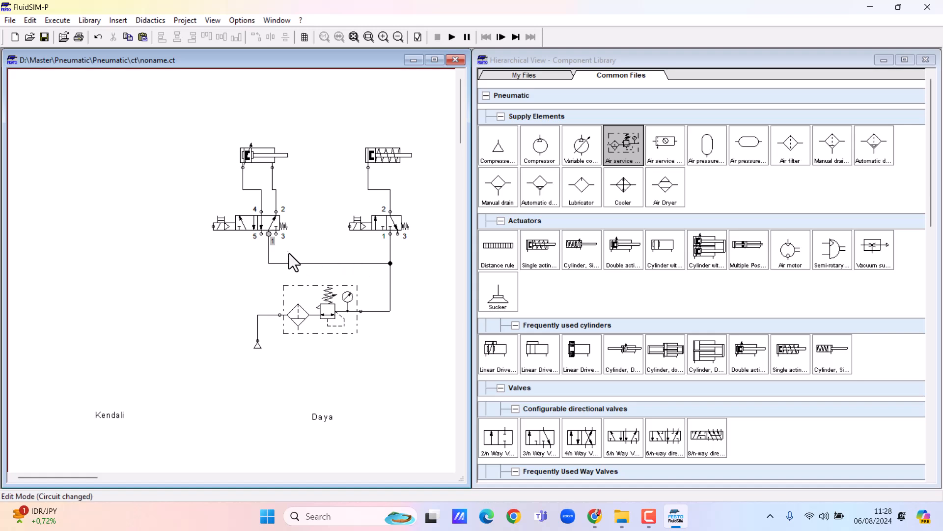
Set the terminator of port 3 on the 3/n way valve to the plain exhaust triangle symbol
double_click(398, 234)
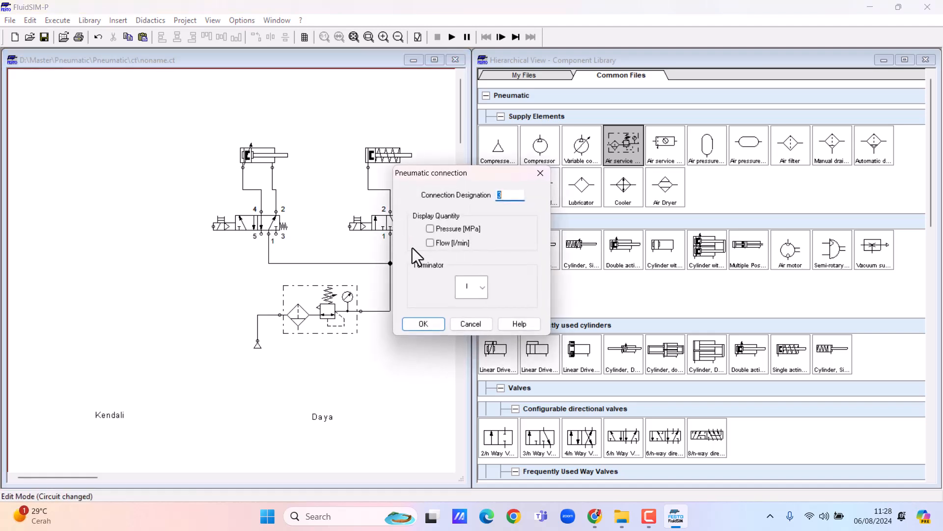
left_click(484, 286)
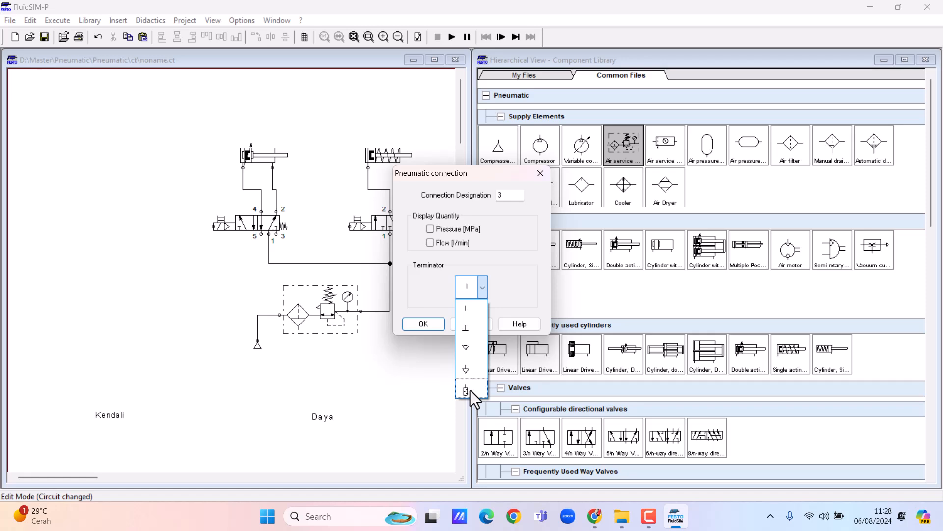
left_click(466, 349)
left_click(423, 323)
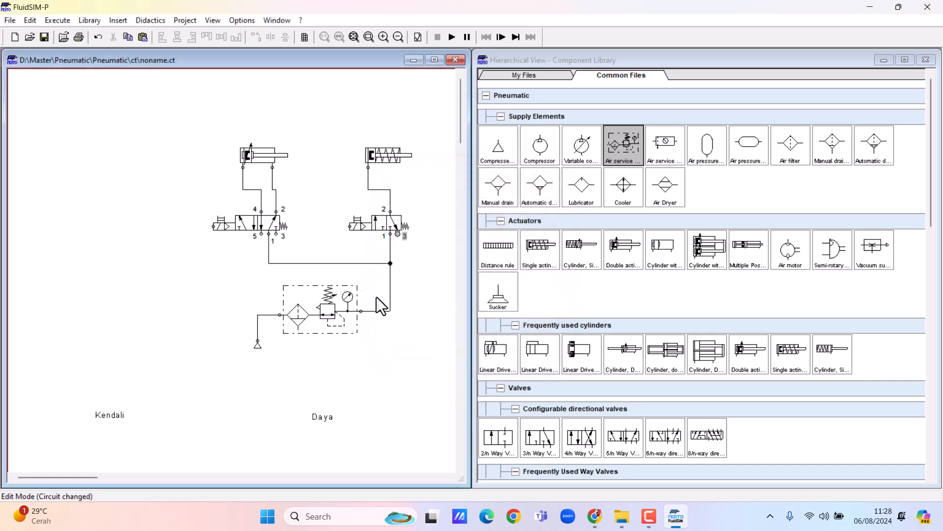
Set the terminators of ports 3 and 5 on the 5/n way valve to the plain exhaust triangle symbol
double_click(276, 235)
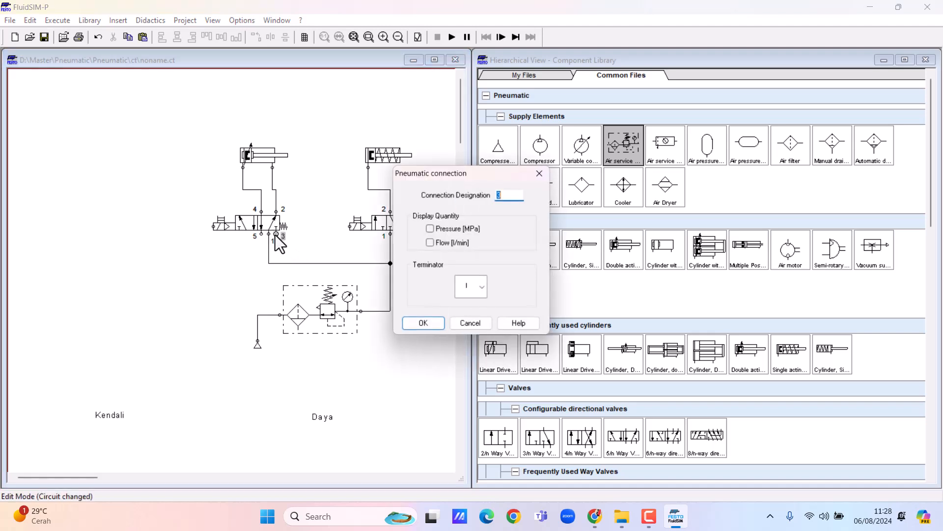
left_click(478, 284)
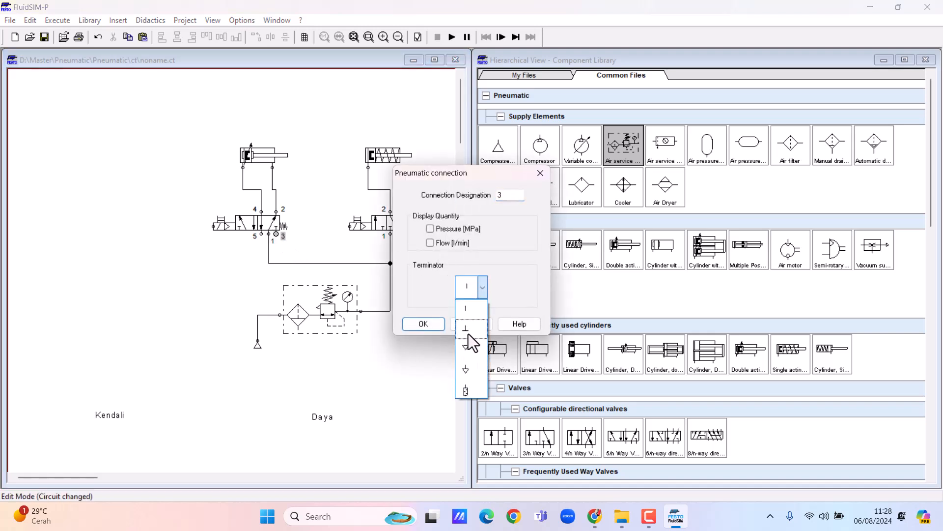
left_click(468, 347)
left_click(424, 324)
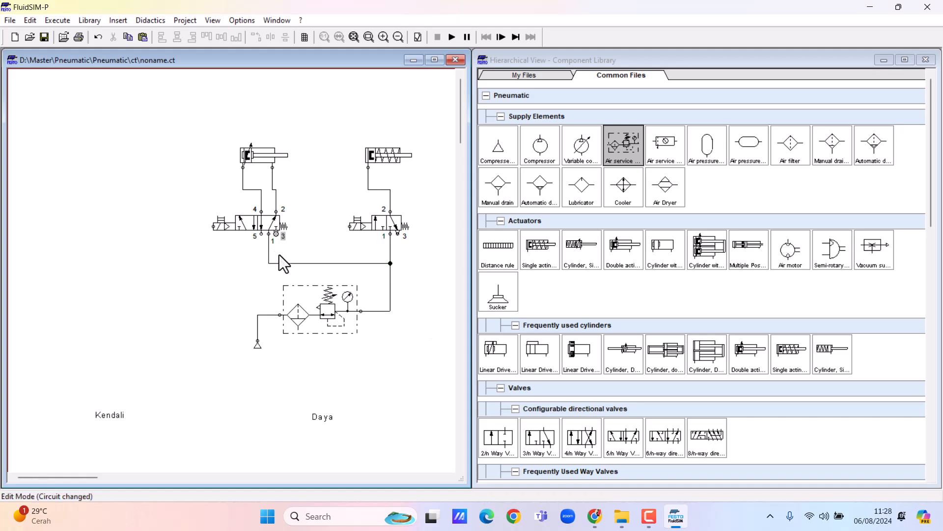
double_click(260, 233)
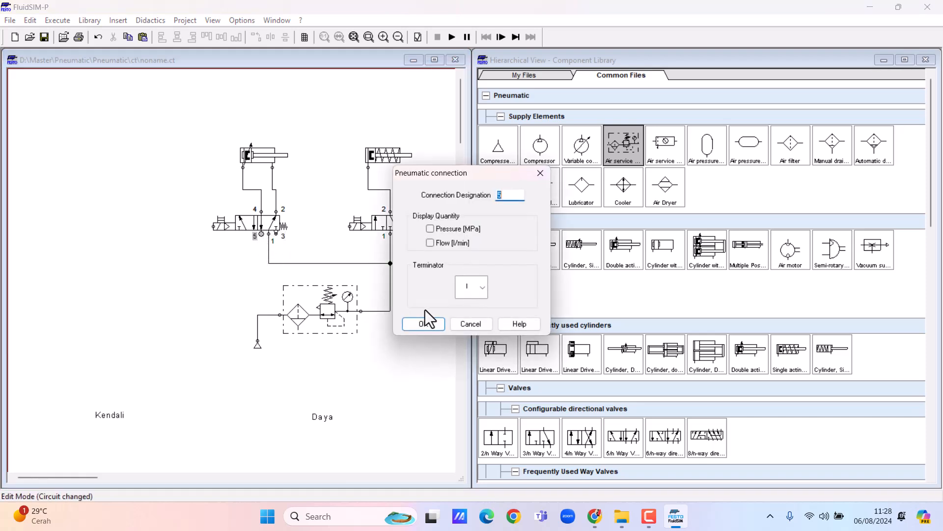
left_click(480, 294)
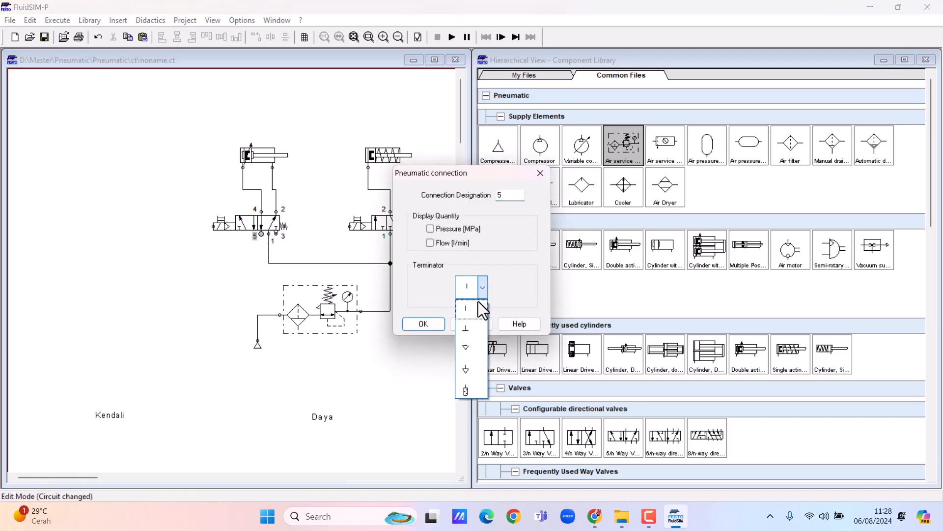
left_click(467, 347)
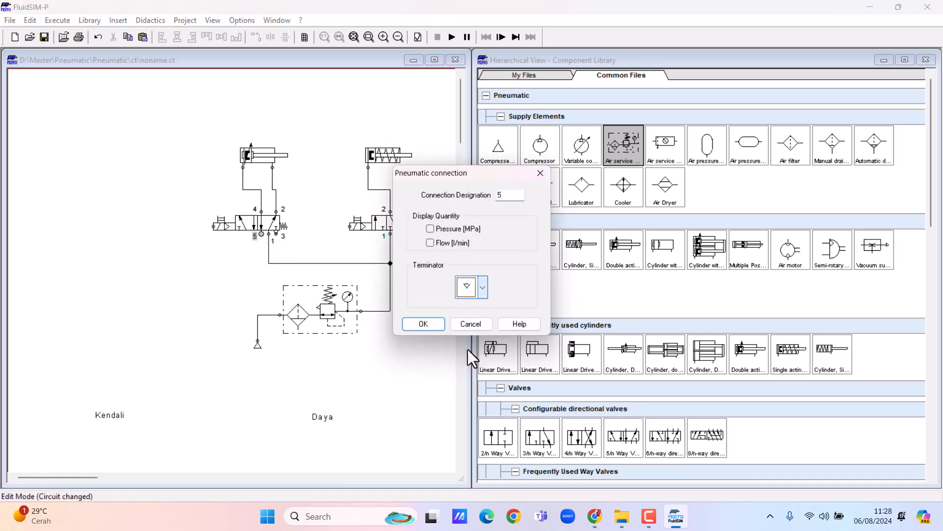
left_click(423, 324)
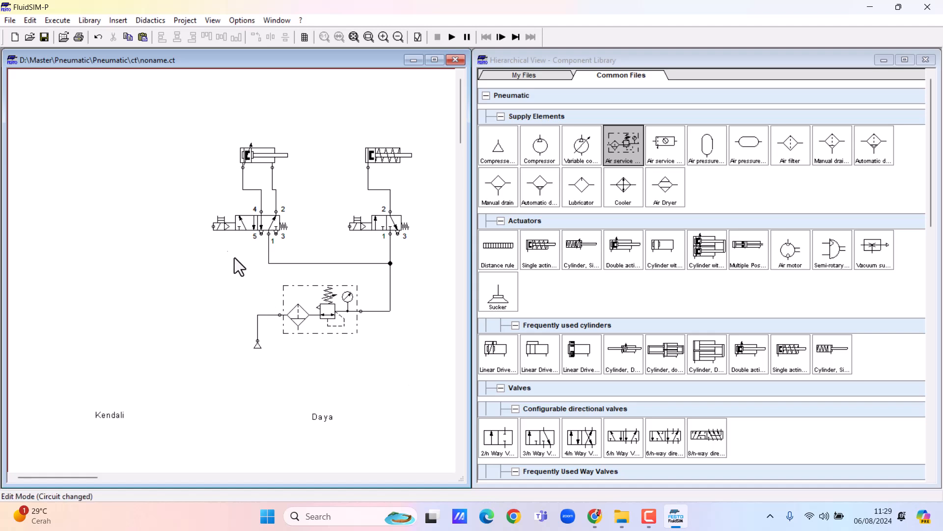
Label the solenoid of the 5/n way valve 1Y1 and the solenoid of the 3/n way valve 2Y1
double_click(213, 228)
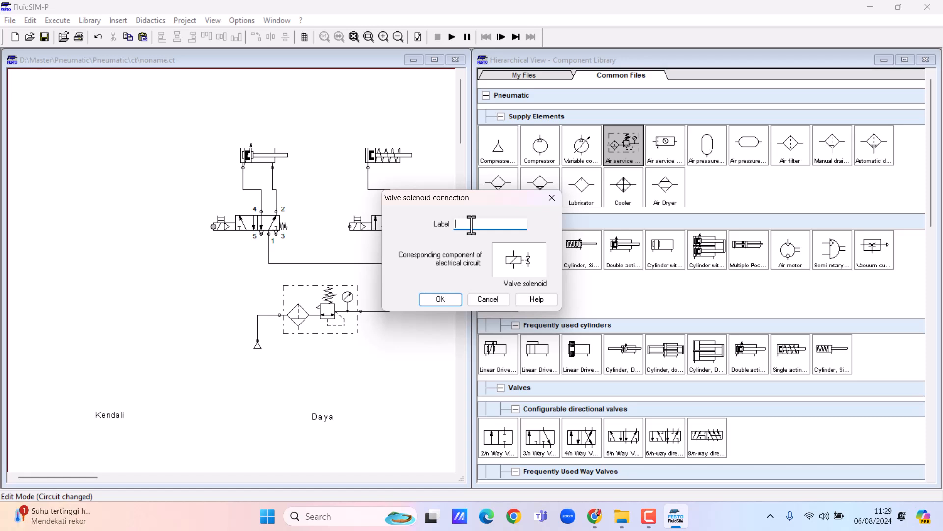
type("1Y1")
left_click(440, 299)
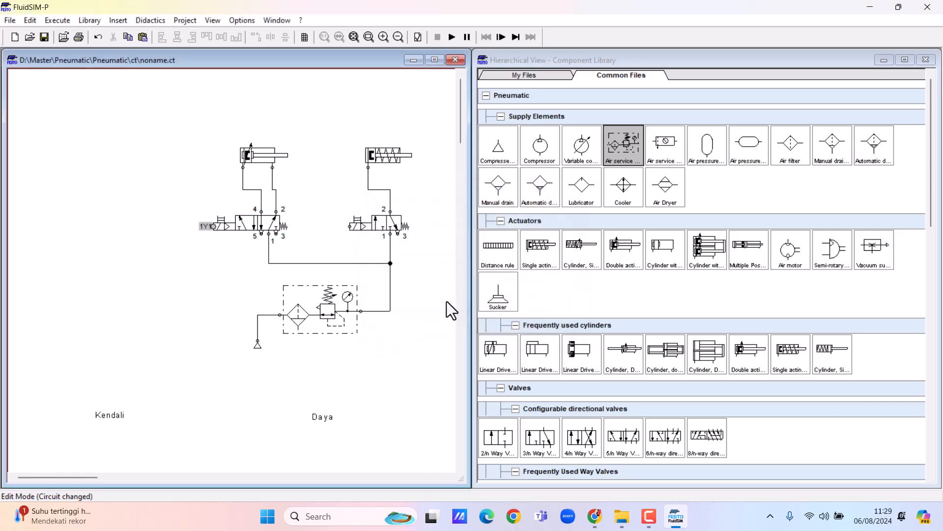
double_click(349, 226)
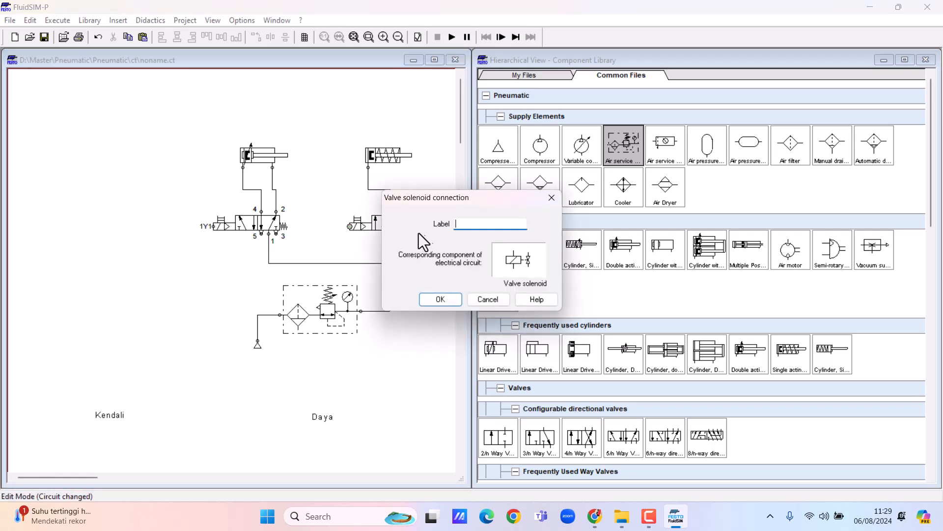
type("2Y1")
key("Return")
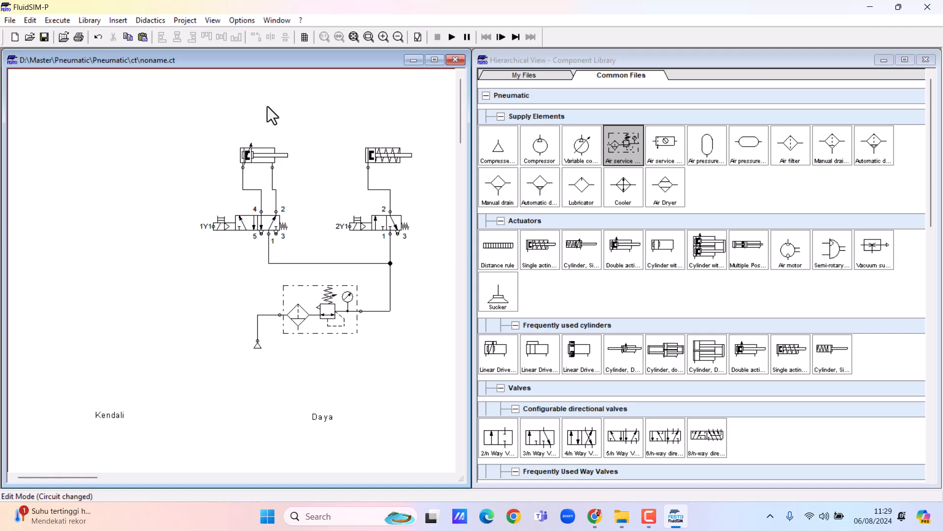
Add a copy of the Daya text above the double acting cylinder and change its wording to "Silinder 1"
left_click(317, 417)
key("ctrl+v")
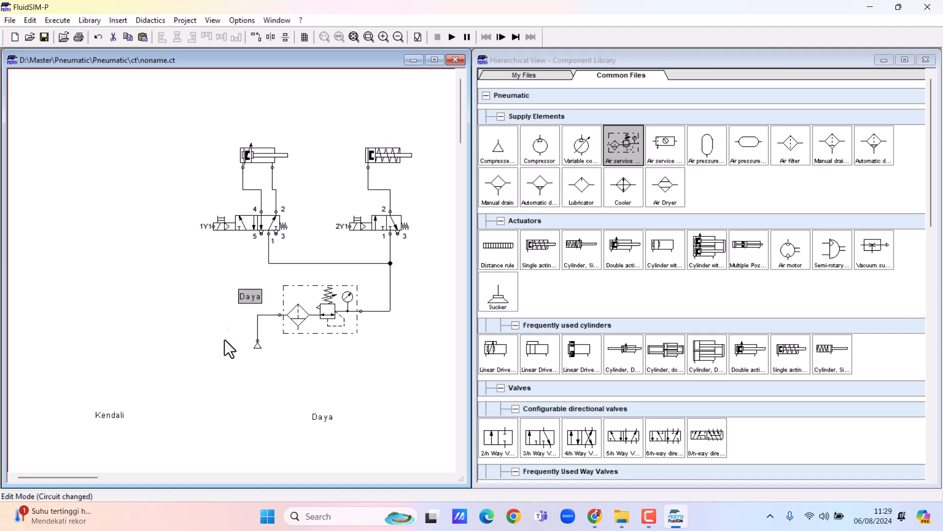
left_click_drag(250, 297, 248, 108)
double_click(248, 108)
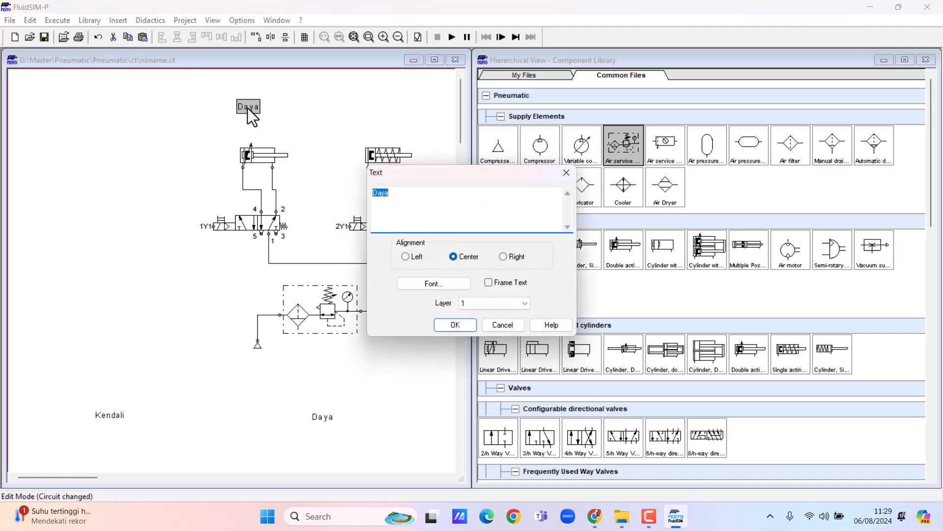
type("Silinder 1")
left_click(455, 324)
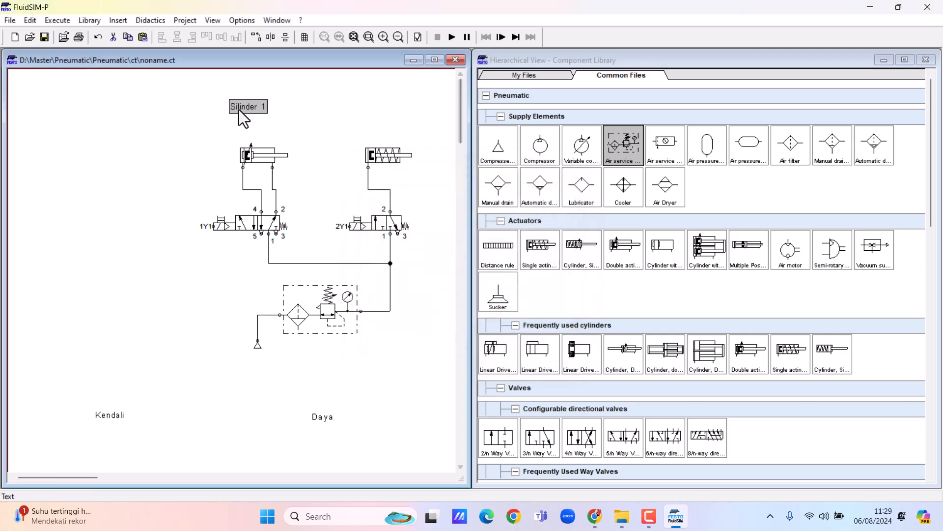
Duplicate the Silinder 1 text above the single acting cylinder and change the copy to "Silinder 2"
key("ctrl+c")
key("ctrl+v")
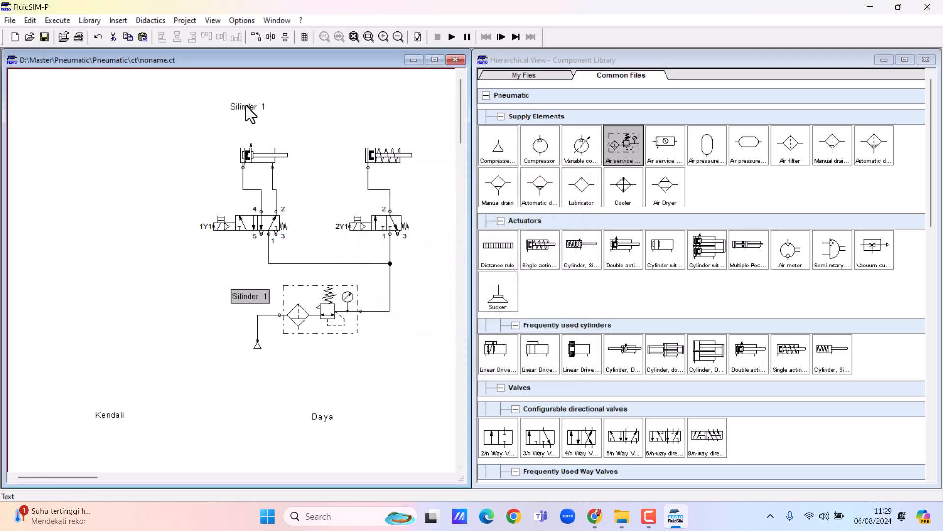
left_click_drag(356, 175, 376, 106)
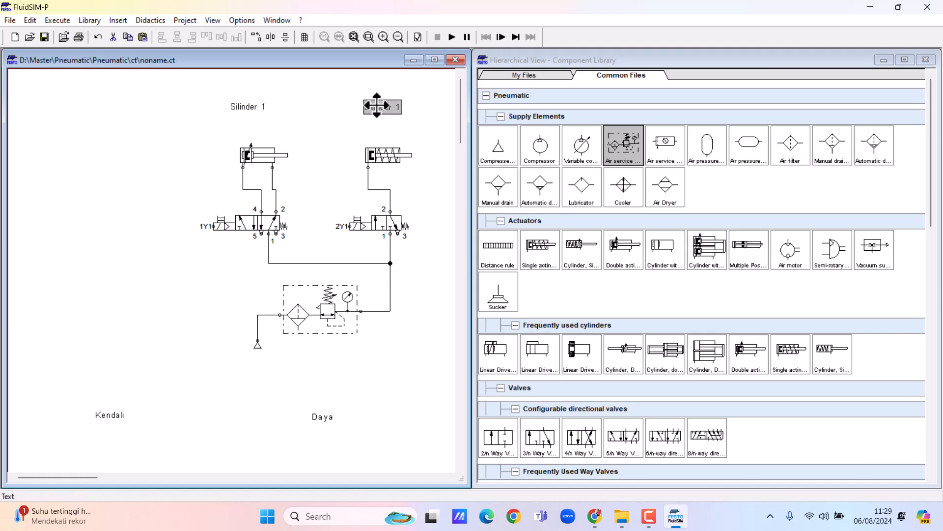
double_click(377, 105)
left_click(414, 193)
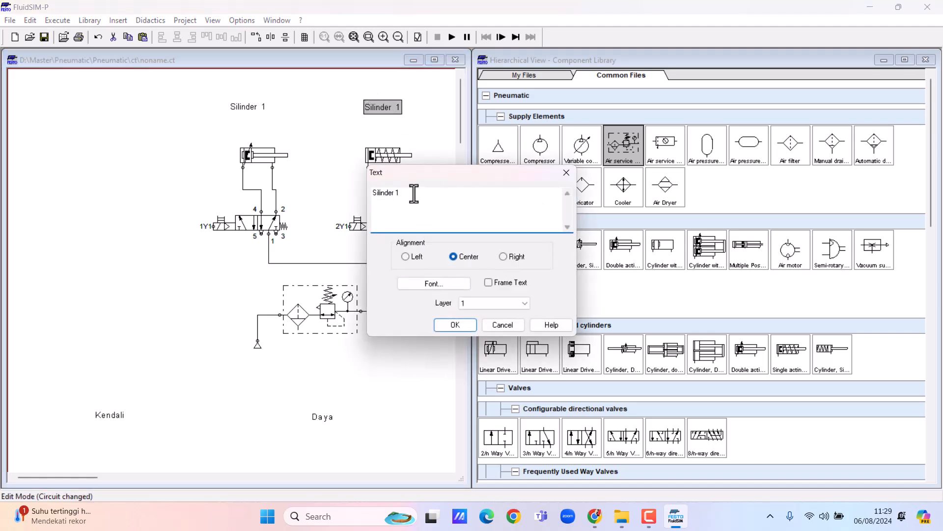
key("BackSpace")
type("2")
left_click(453, 327)
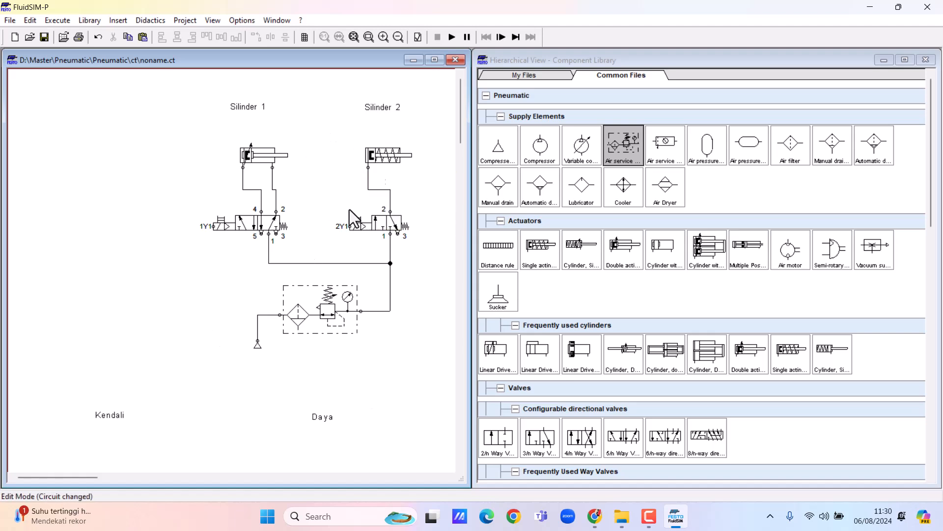
Run the simulation and switch the 1Y1 and 2Y1 valves with their manual overrides to test both cylinders' extension and return
left_click(452, 37)
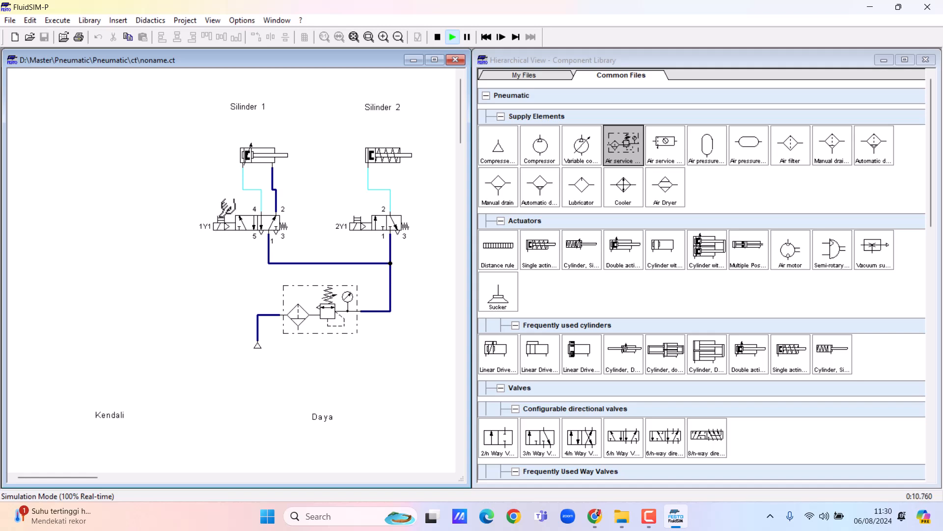
left_click(227, 207)
left_click(227, 206)
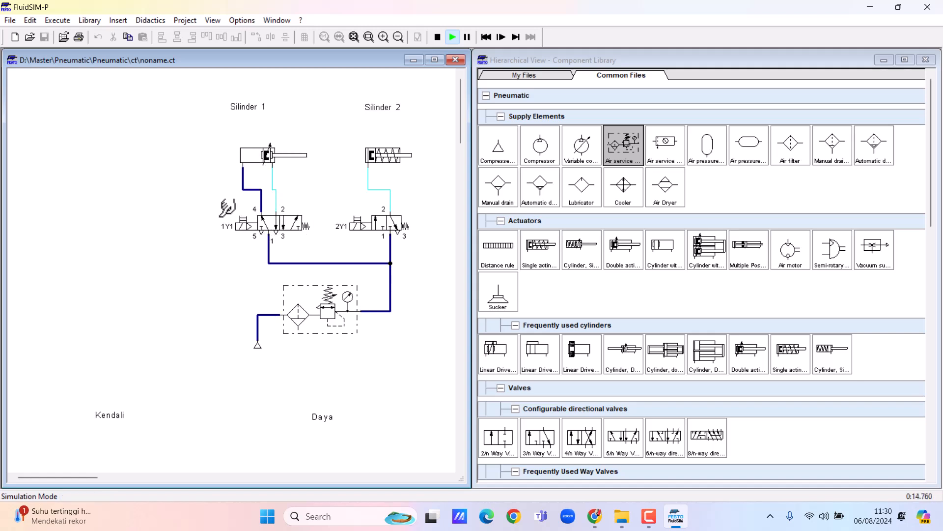
left_click(227, 206)
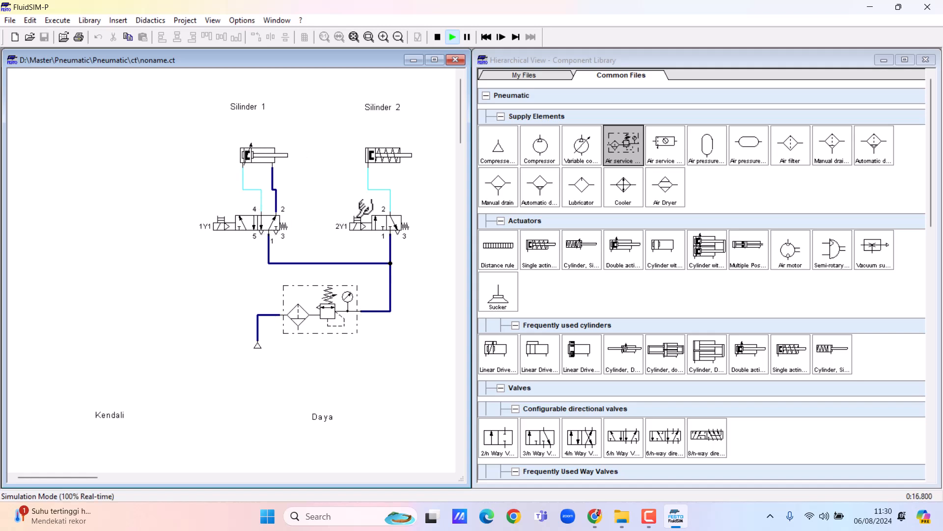
left_click(365, 205)
left_click(364, 206)
left_click(365, 206)
left_click(227, 207)
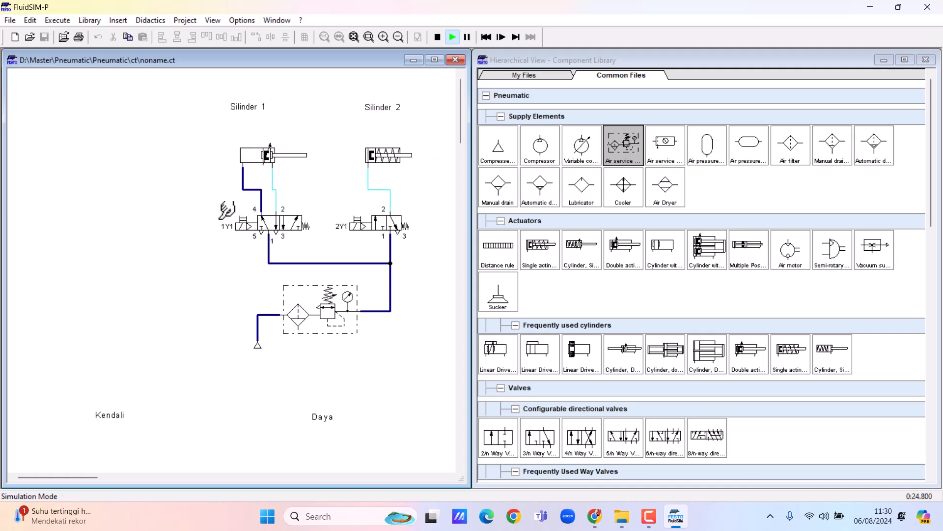
left_click(226, 207)
left_click(362, 208)
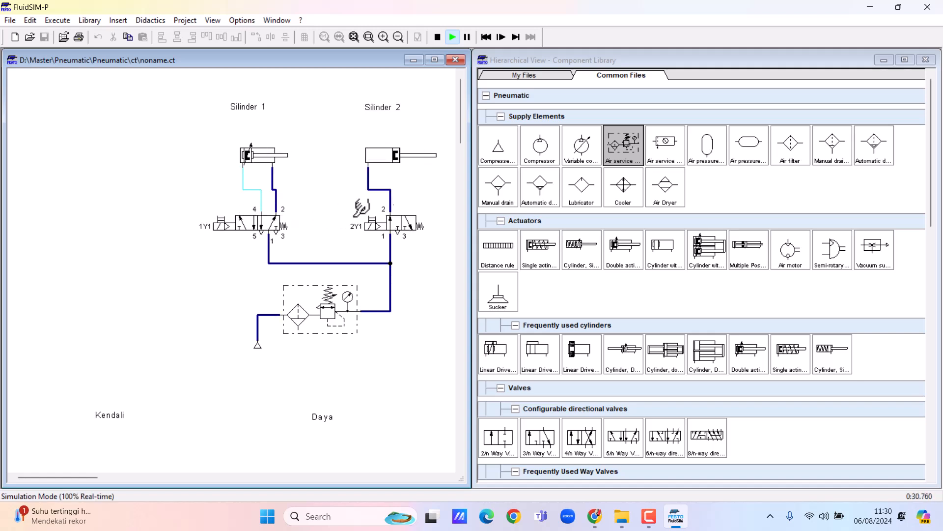
left_click(362, 208)
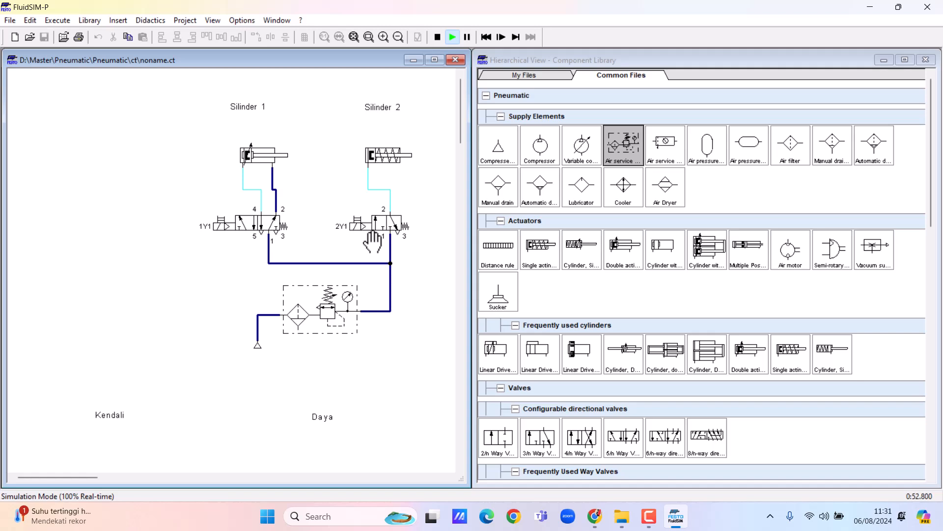
Stop the simulation and attach a distance rule to the top of each of the two cylinders
left_click(505, 248)
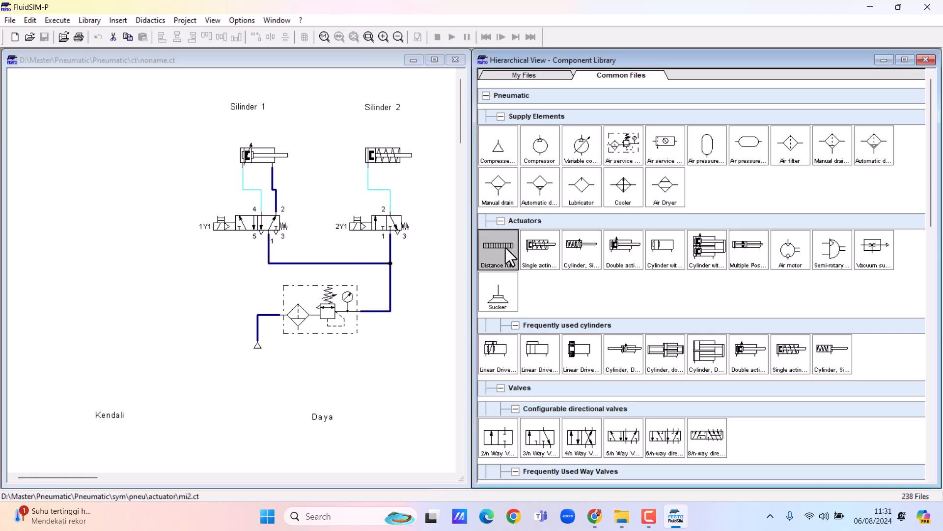
left_click_drag(505, 247, 266, 145)
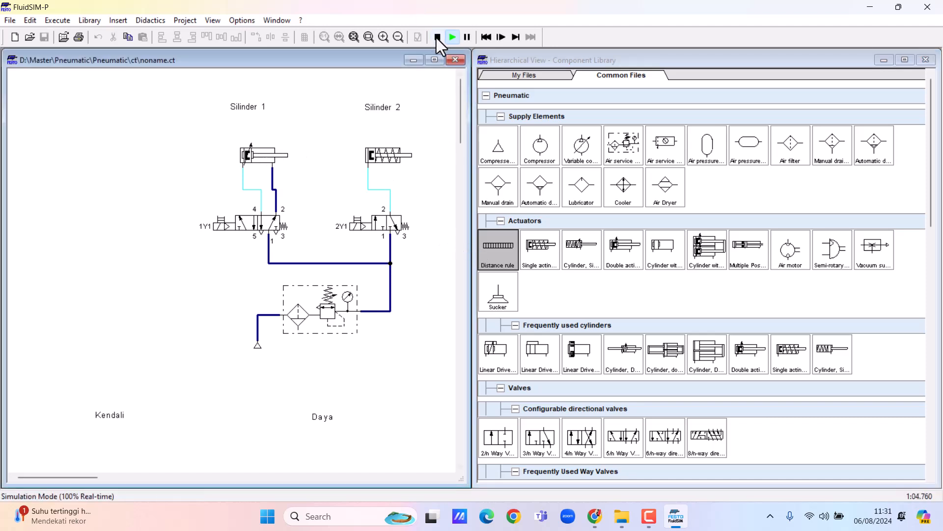
left_click(437, 37)
left_click_drag(497, 240, 259, 139)
left_click_drag(501, 254, 386, 139)
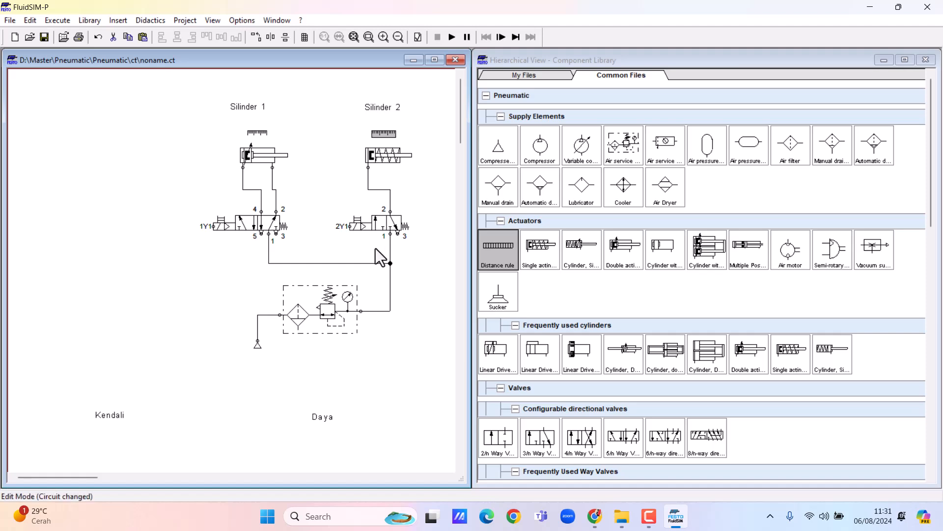
Define the distance rule marks on the Silinder 1 cylinder: 1B1 from 0 to 0 and 2B1 from 100 to 100 mm
double_click(258, 138)
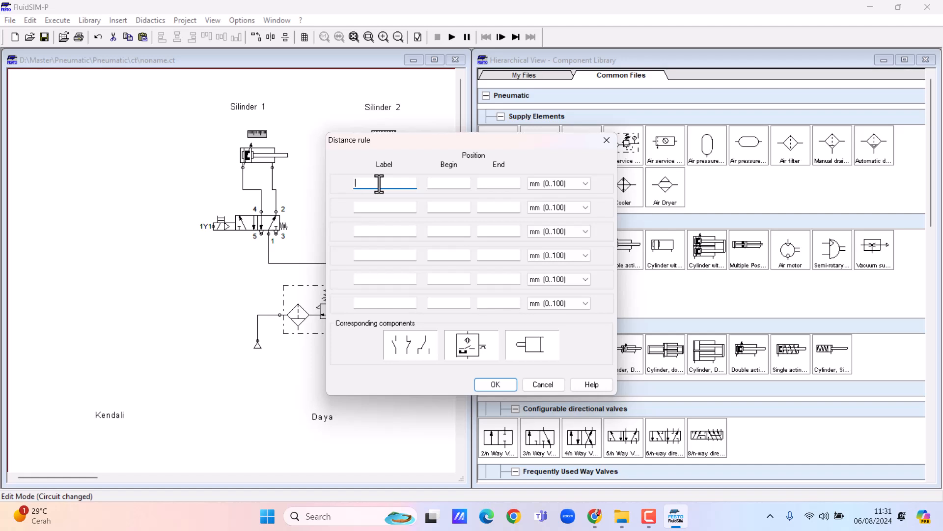
type("1B1")
left_click(445, 183)
type("0")
left_click(502, 186)
left_click(392, 209)
type("2B1")
left_click(454, 207)
type("100")
left_click(506, 208)
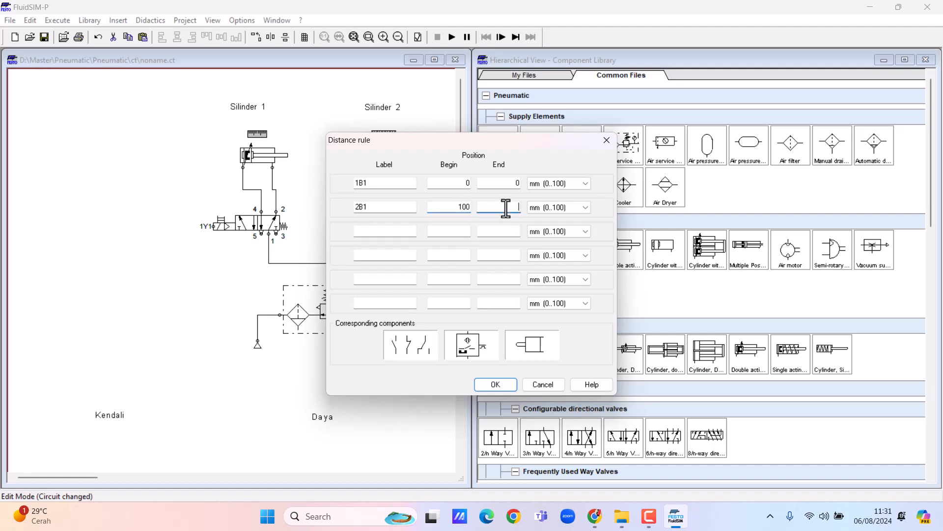
type("100")
left_click(494, 386)
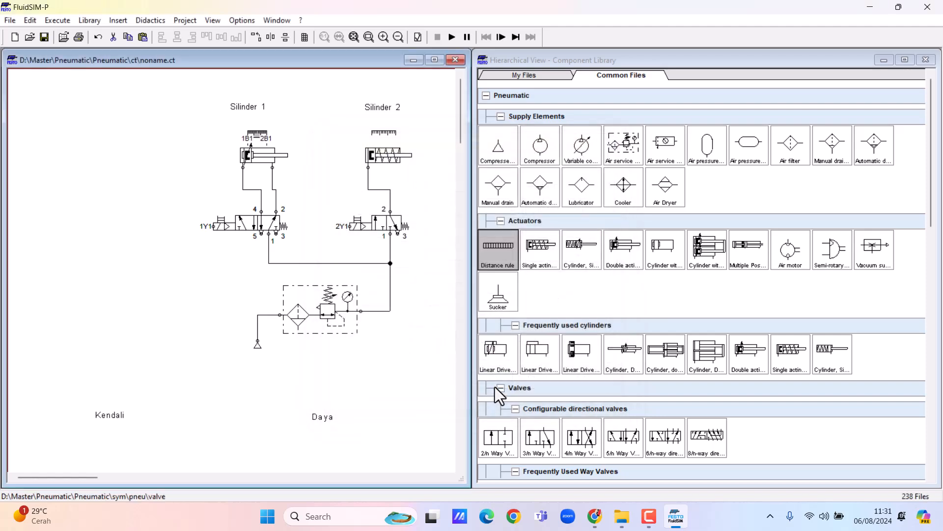
double_click(377, 136)
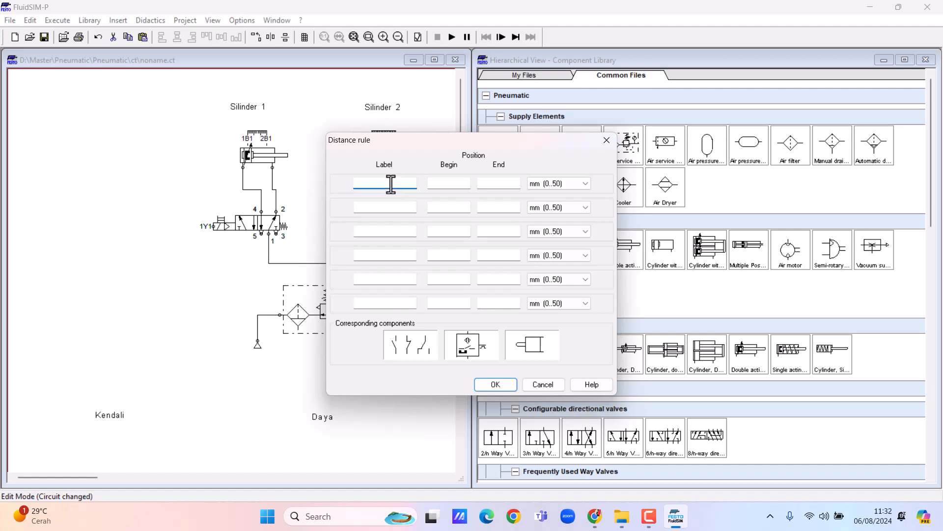
type("2")
key("BackSpace")
left_click(607, 140)
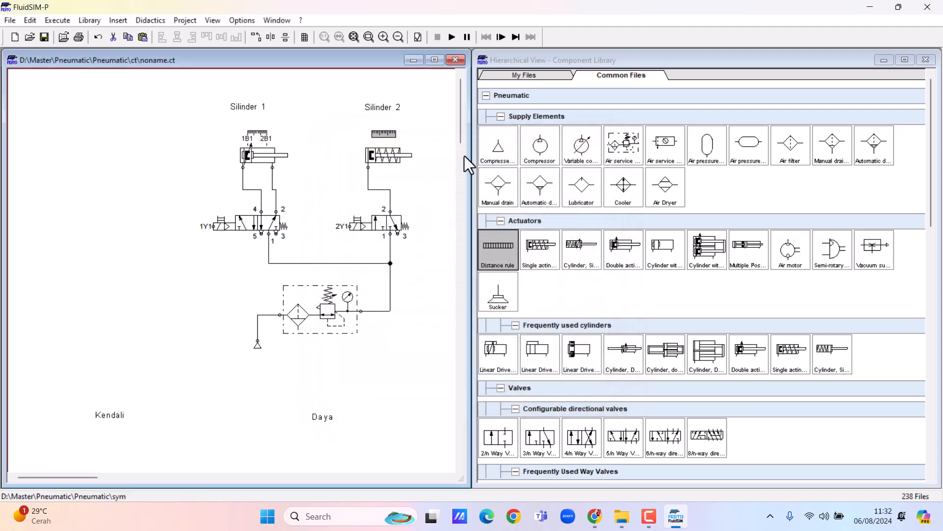
Rename the 100 mm mark on the Silinder 1 cylinder's distance rule as 1B2
double_click(264, 137)
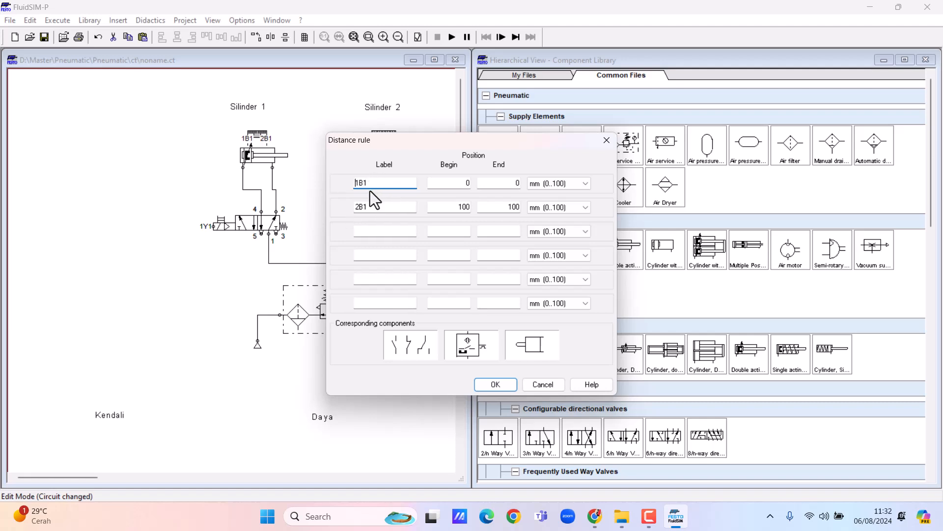
left_click(359, 207)
type("1B2")
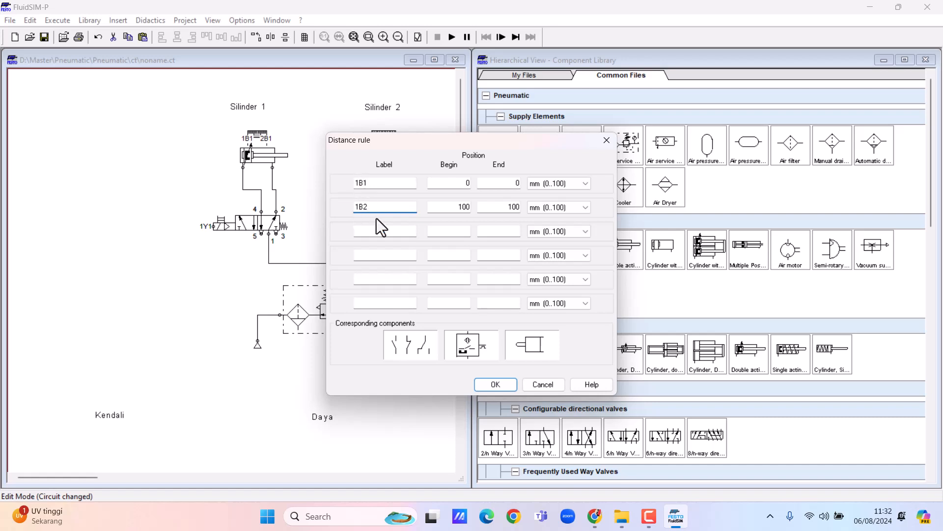
left_click(496, 385)
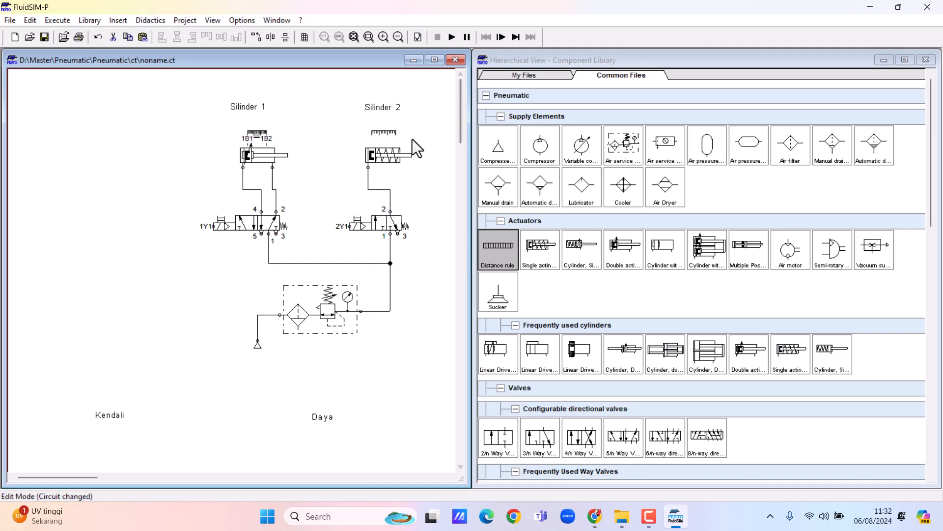
Define the distance rule marks on the Silinder 2 cylinder: 2B1 beginning at 0 mm and 2B2 from 50 to 50 mm
double_click(380, 134)
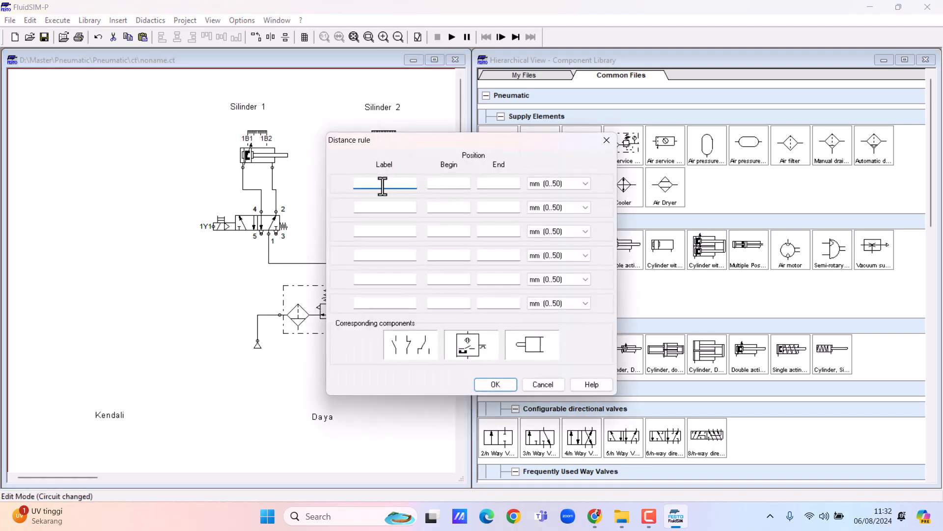
type("2B1")
left_click(449, 185)
type("0")
left_click(497, 184)
type("50")
left_click(381, 208)
type("2B2")
left_click(455, 207)
type("50")
left_click(519, 183)
key("BackSpace")
key("BackSpace")
left_click(515, 207)
type("50")
left_click(506, 384)
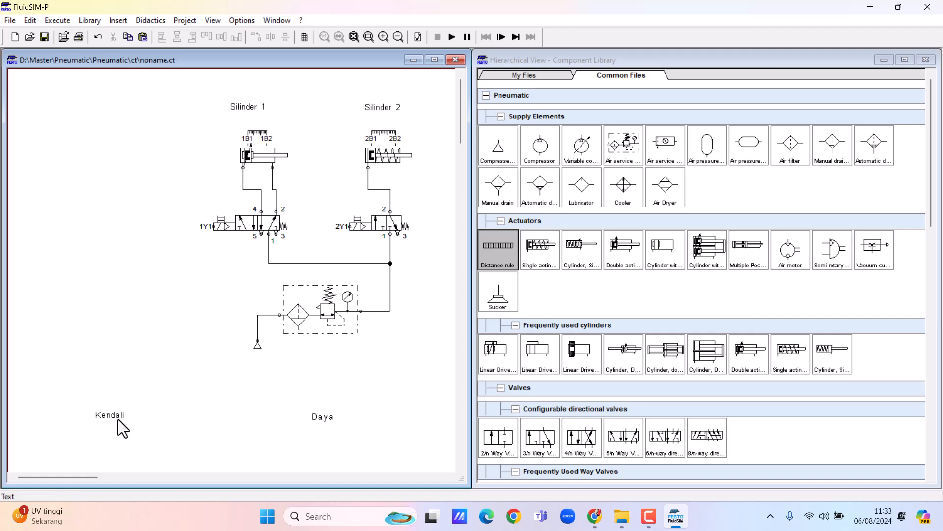
Shift the Kendali text further left and place a make pushbutton from the manually operated electrical switches high above it
left_click_drag(115, 418, 94, 418)
left_click(153, 415)
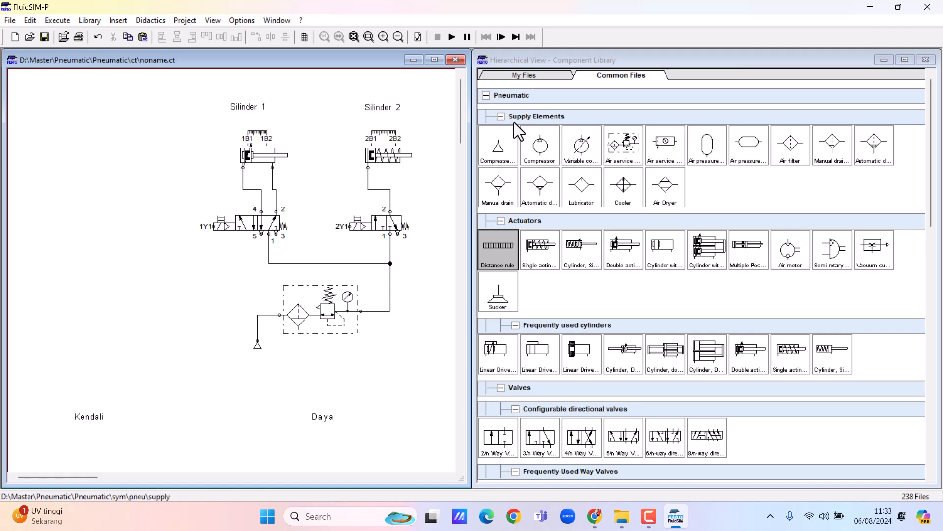
left_click(487, 95)
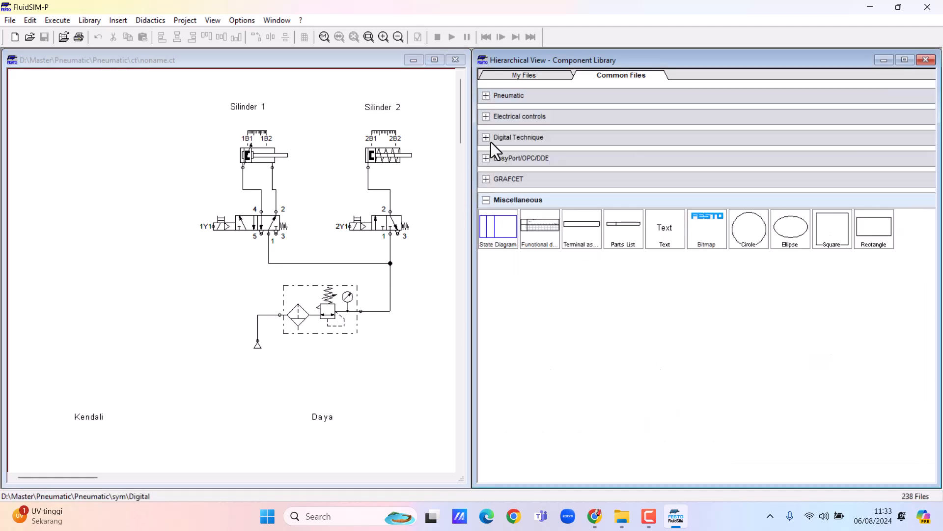
left_click(486, 118)
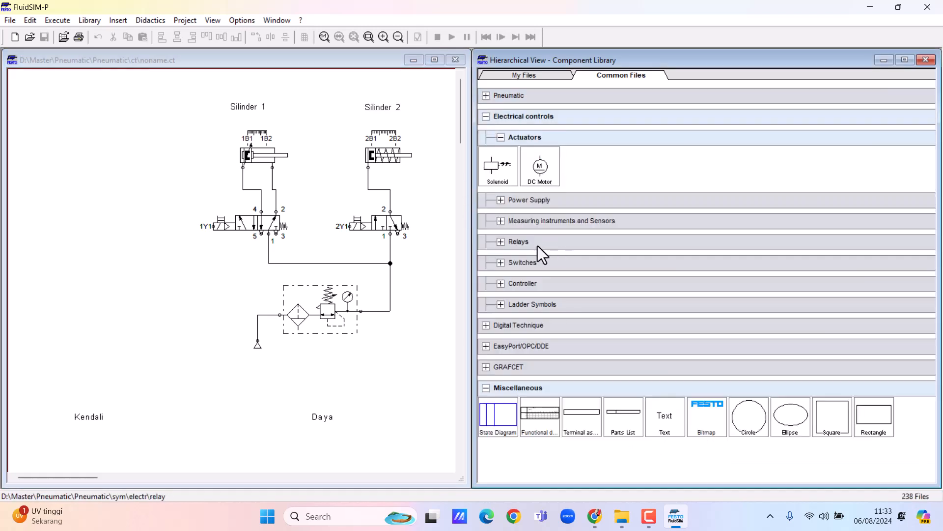
left_click(501, 263)
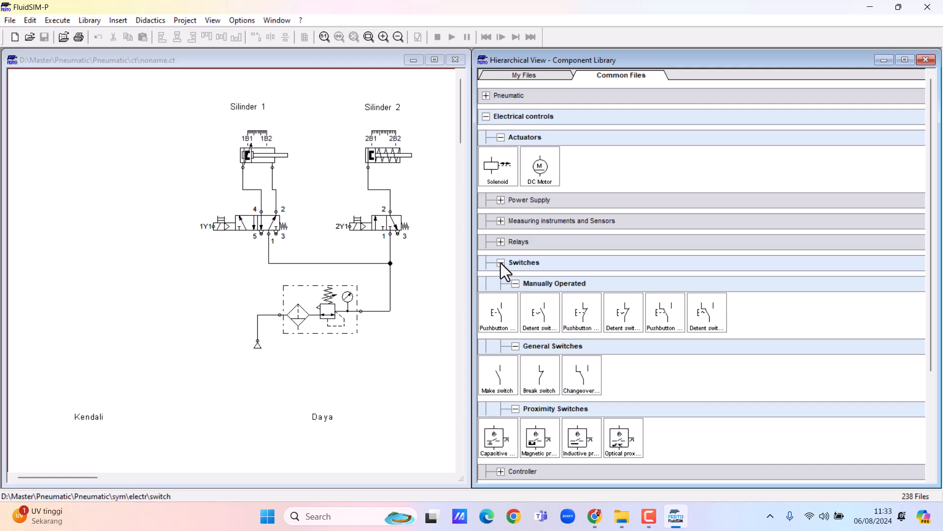
left_click_drag(496, 319, 54, 172)
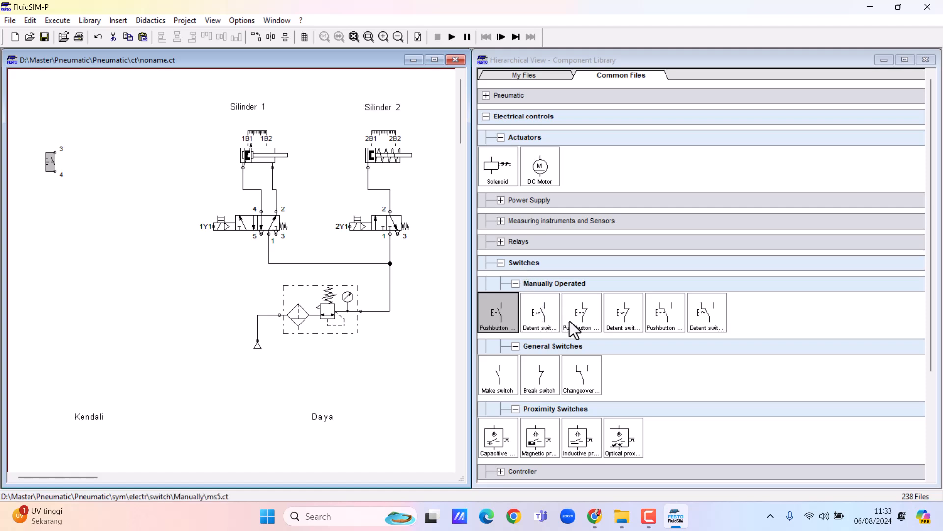
Place a break pushbutton and a relay below the make pushbutton, with a +24 V supply above and a 0 V connection beneath
left_click_drag(584, 317, 62, 238)
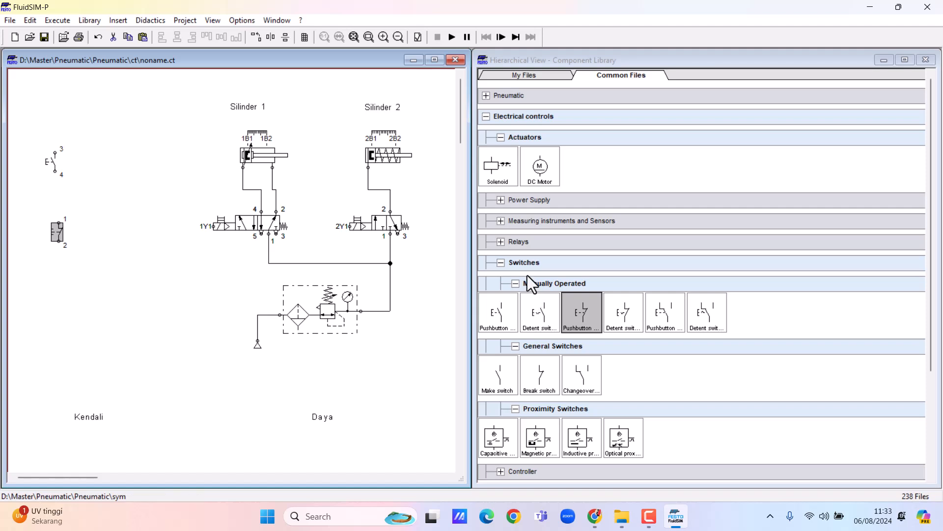
left_click(501, 242)
left_click_drag(498, 273, 59, 313)
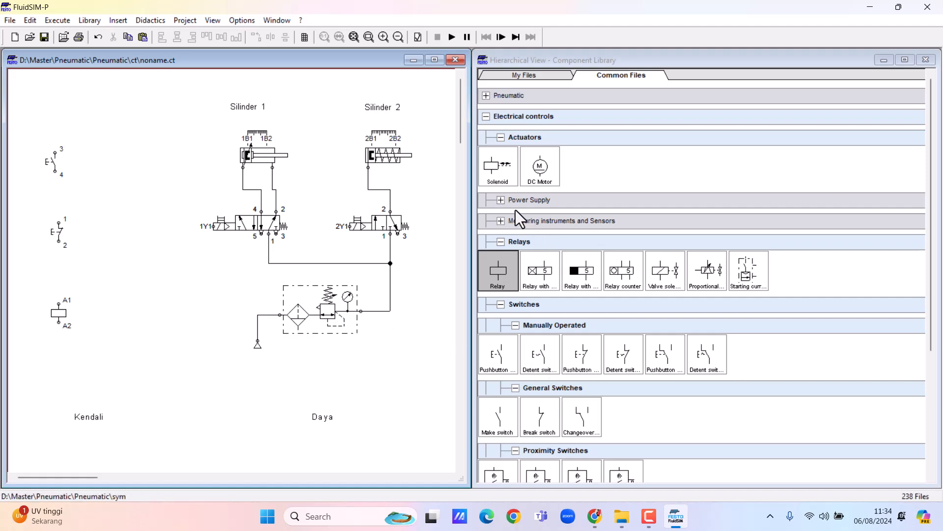
left_click(501, 200)
left_click_drag(532, 226, 40, 116)
left_click_drag(503, 228, 39, 370)
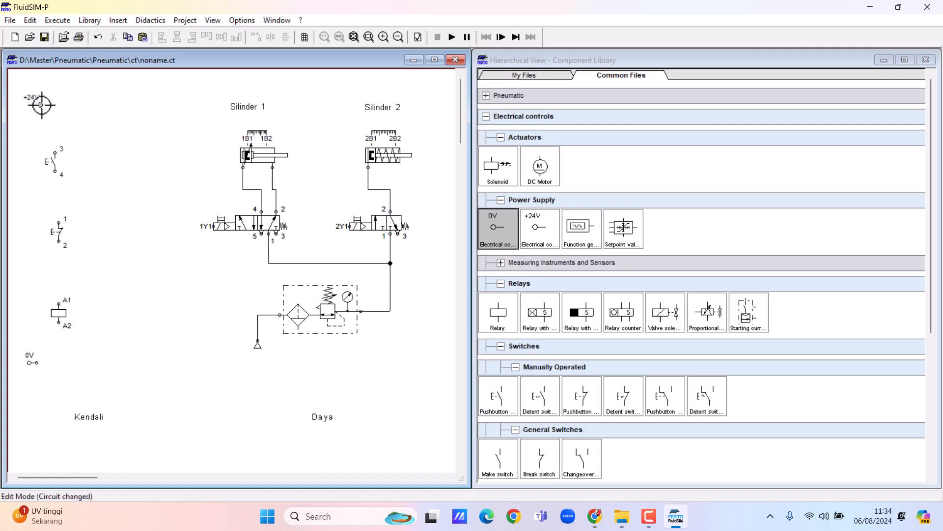
Wire the +24 V supply, both pushbuttons, relay and 0 V in series, and connect a new make switch across the make pushbutton
left_click_drag(57, 147, 56, 234)
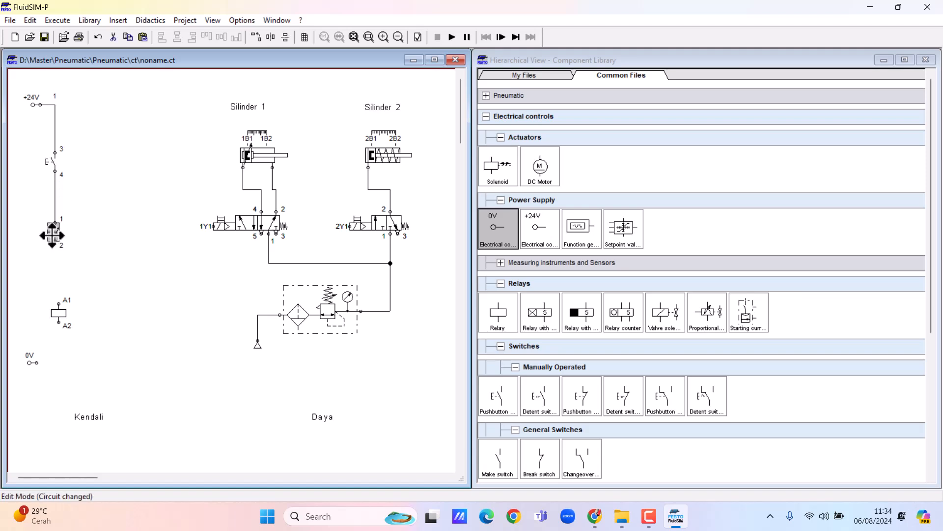
mouse_move(58, 304)
left_mouse_down()
mouse_move(54, 232)
mouse_move(55, 240)
left_mouse_up()
left_click(58, 314)
left_click_drag(58, 315, 54, 315)
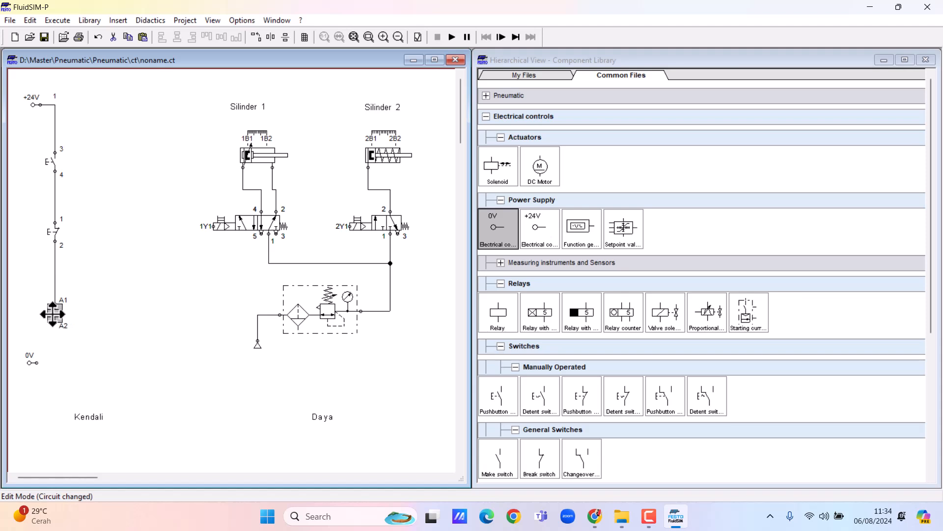
left_click(89, 352)
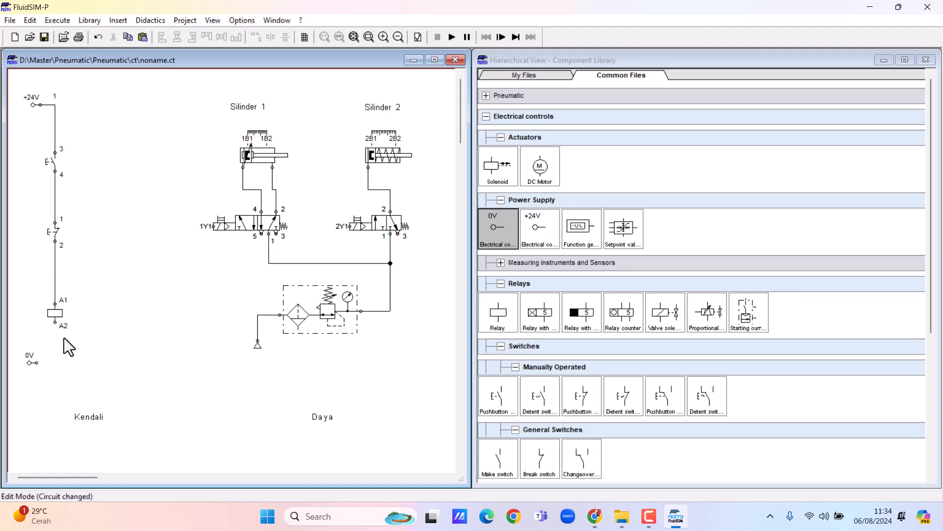
left_click_drag(55, 323, 36, 363)
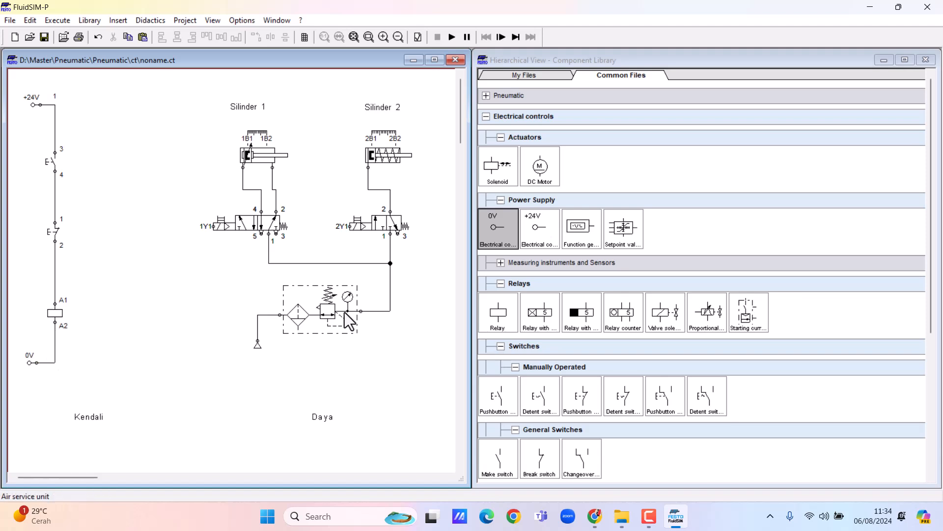
mouse_move(498, 458)
left_mouse_down()
mouse_move(207, 316)
mouse_move(85, 164)
mouse_move(55, 104)
left_mouse_up()
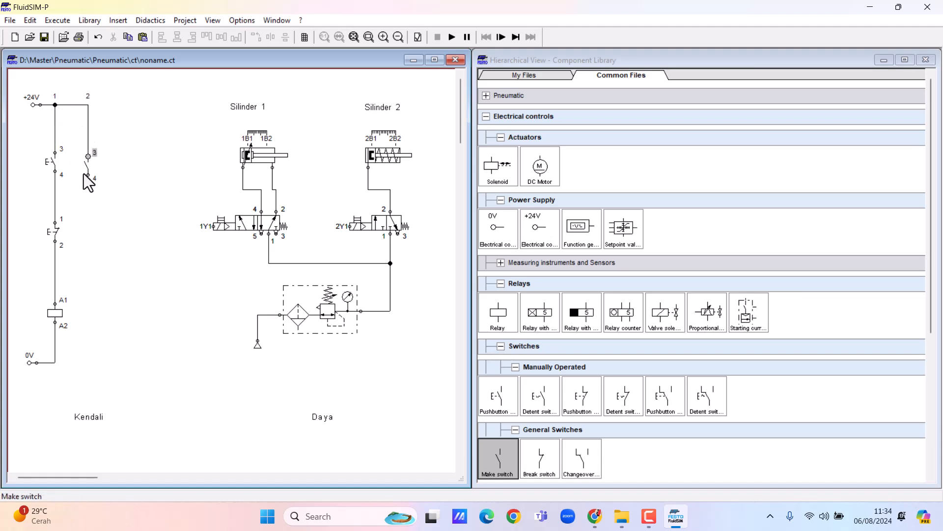
left_click_drag(87, 175, 56, 198)
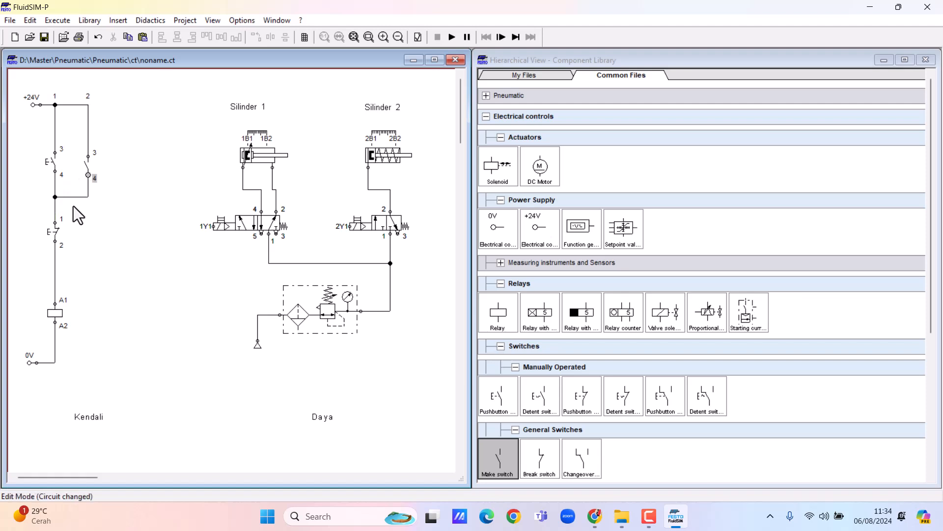
Label the make pushbutton START and the break pushbutton STOP
double_click(58, 169)
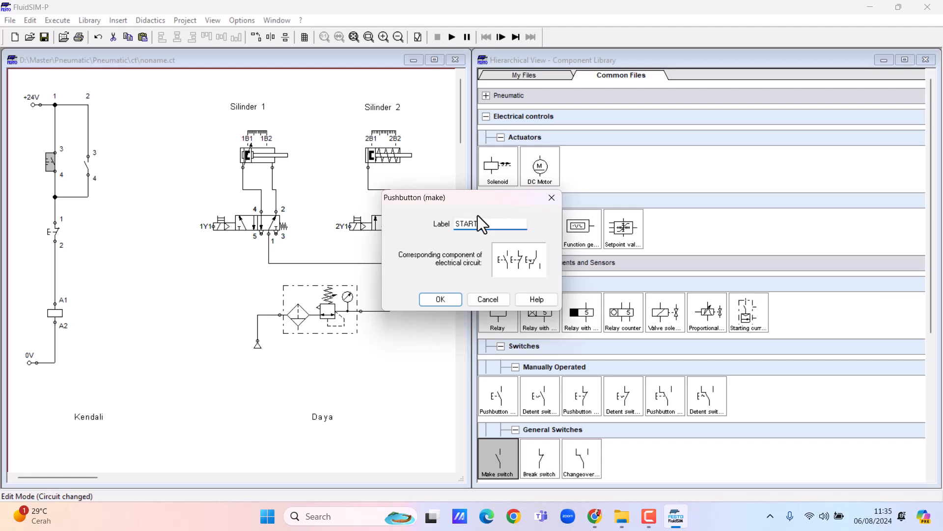
left_click(446, 305)
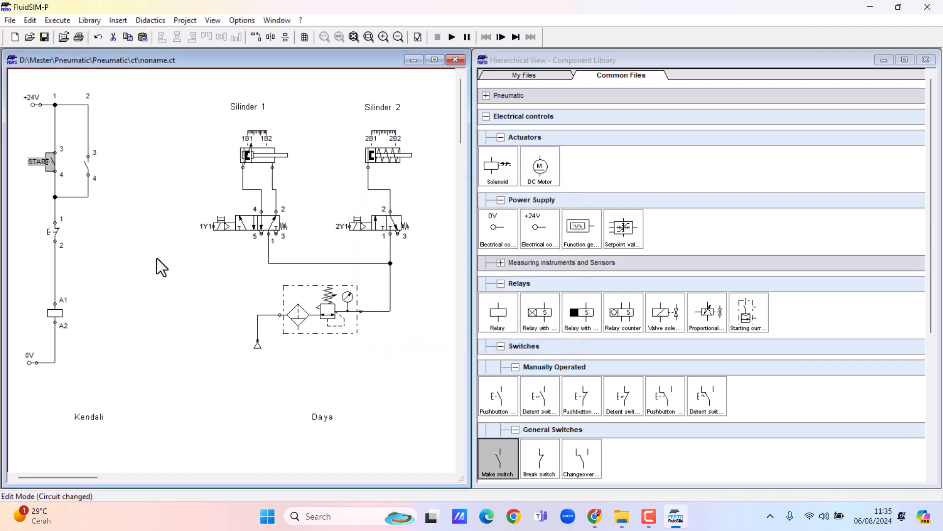
double_click(49, 235)
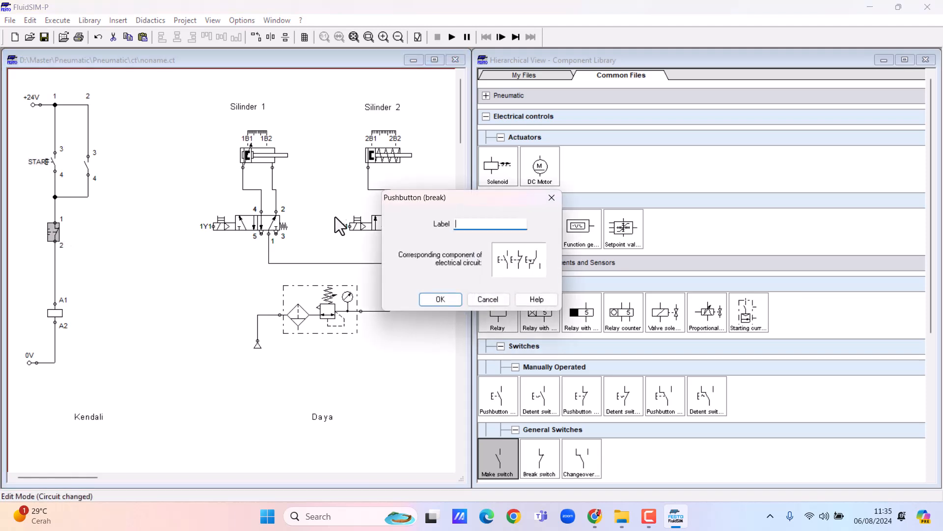
type("STOP")
left_click(445, 300)
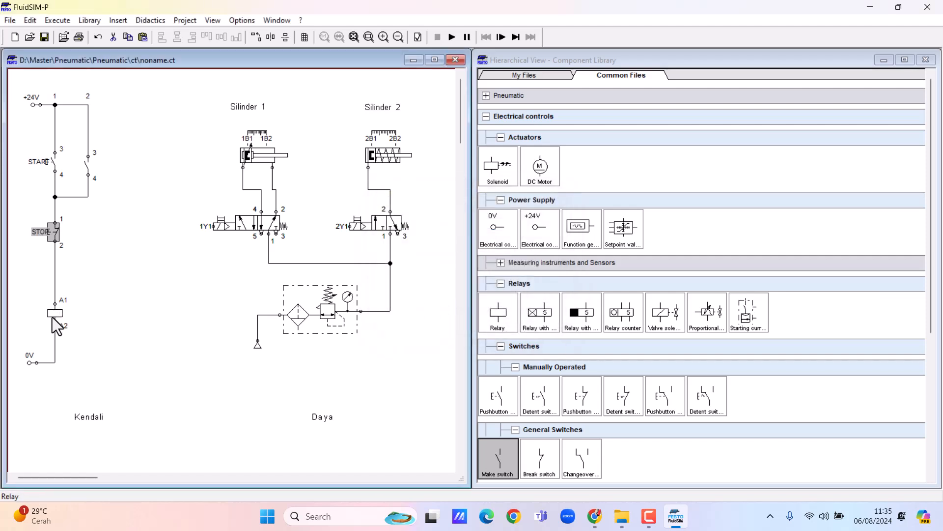
Label both the relay and the make switch parallel to the START pushbutton as K1
double_click(54, 316)
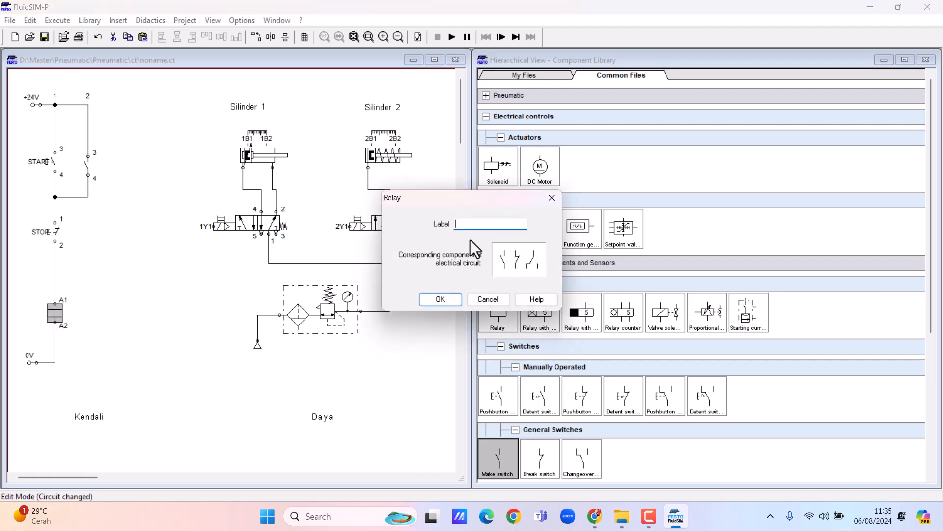
type("K1")
key("Return")
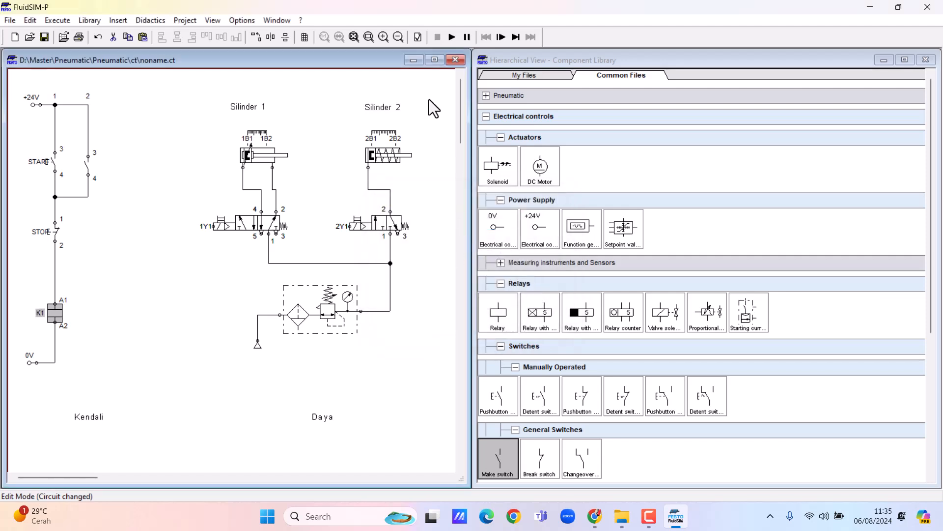
double_click(85, 164)
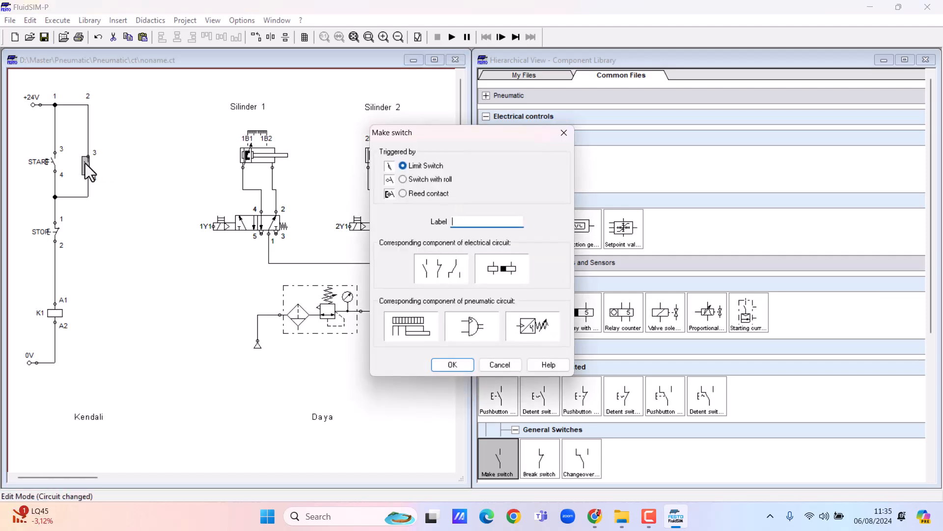
type("K1")
key("Return")
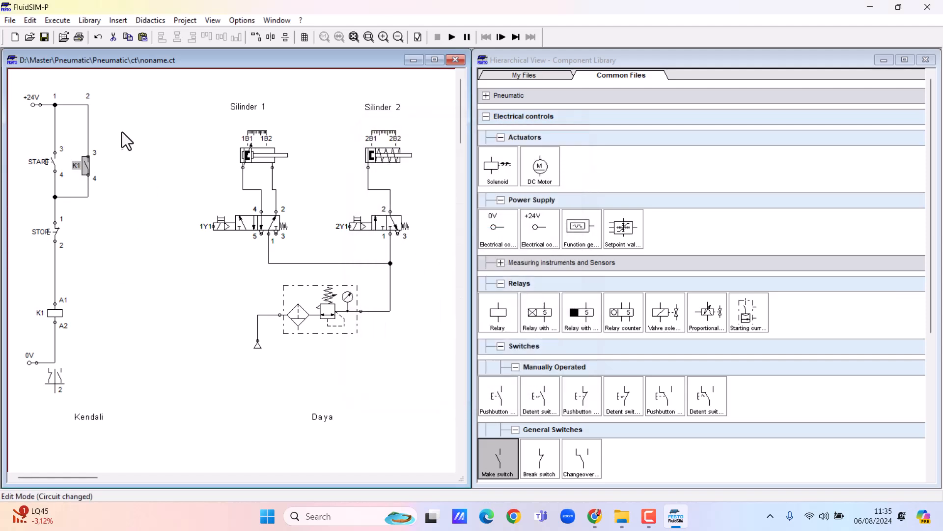
left_click(123, 205)
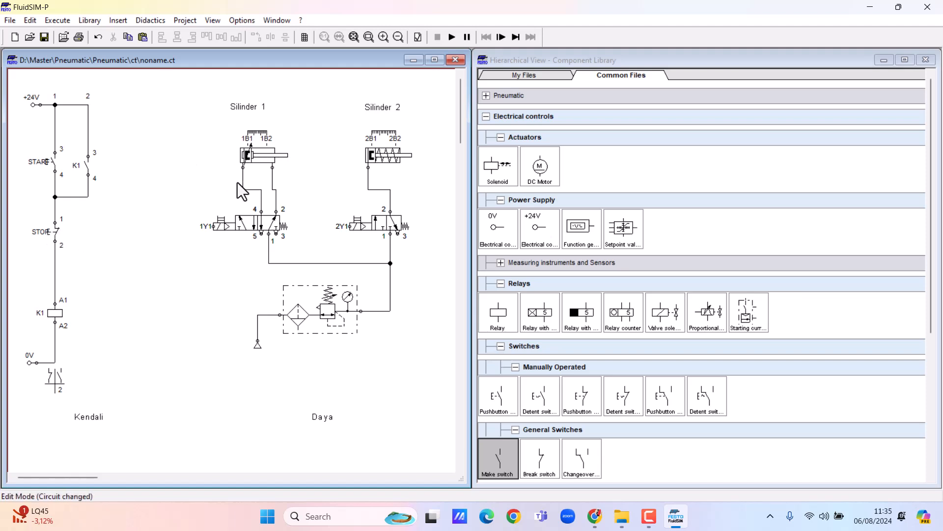
Place two make switches, a break switch and a relay in a column right of the K1 contact, plus one make switch beside it
left_click_drag(496, 469, 127, 143)
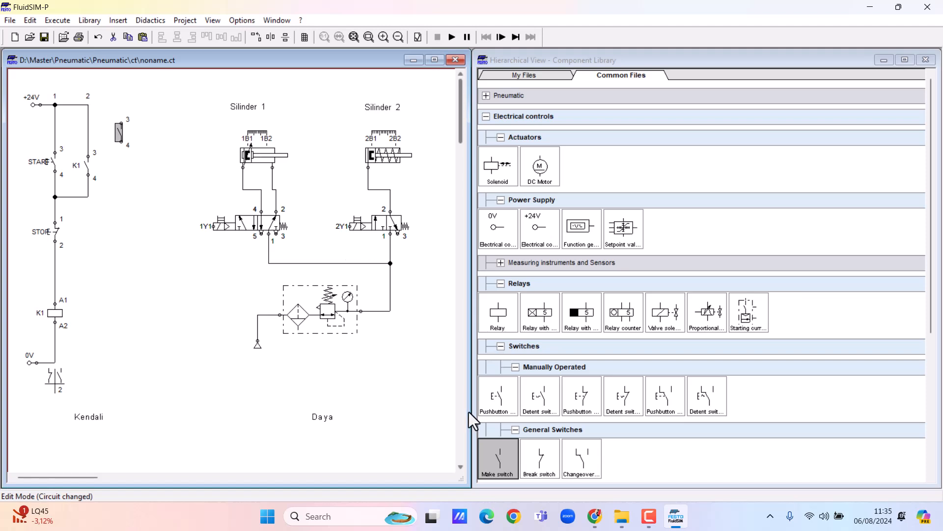
left_click(500, 461)
left_click_drag(499, 461, 117, 172)
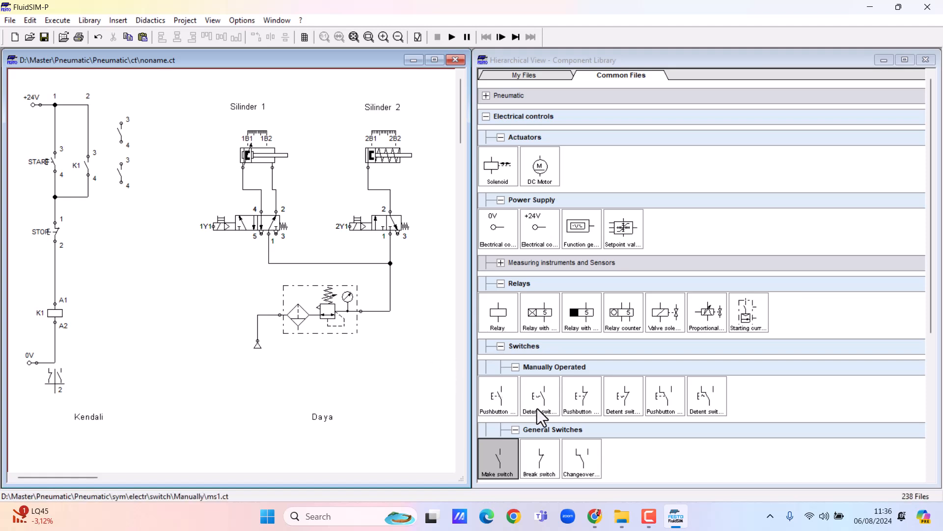
left_click_drag(541, 462, 121, 256)
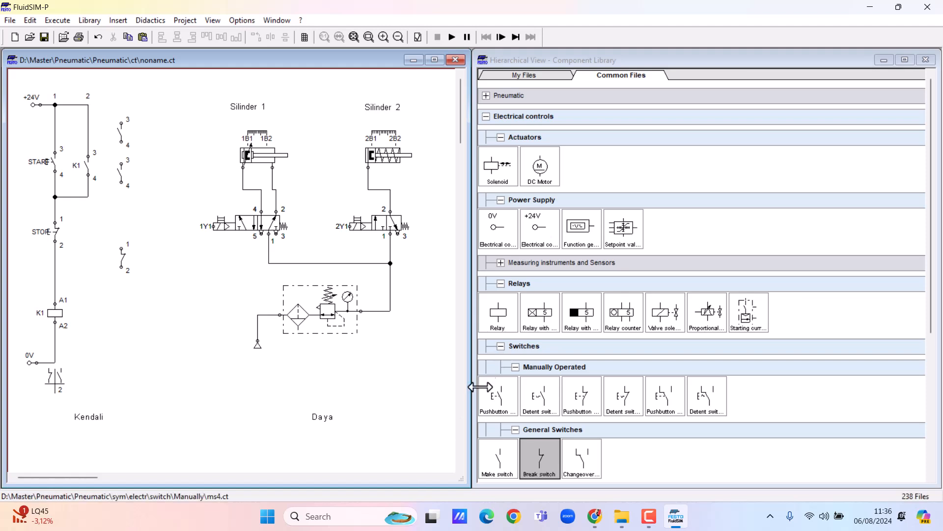
left_click_drag(499, 317, 123, 316)
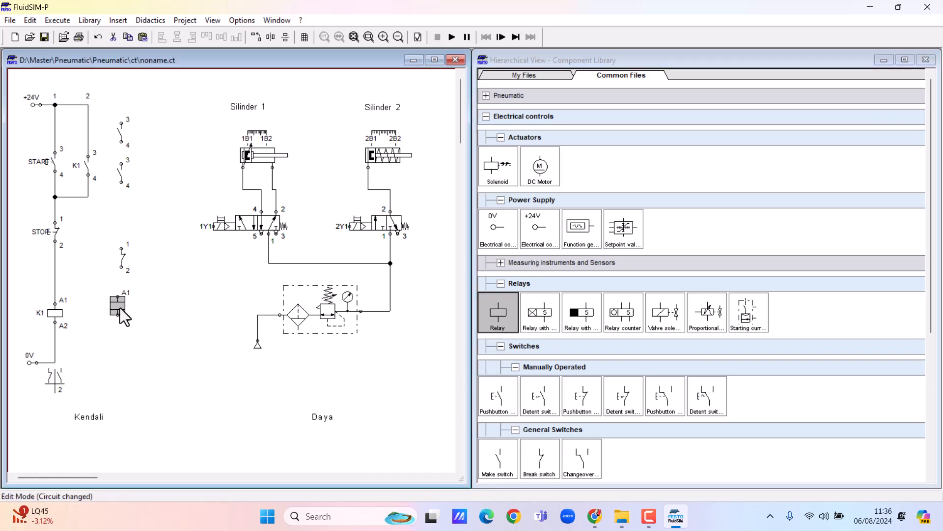
left_click(147, 315)
left_click_drag(495, 462, 156, 151)
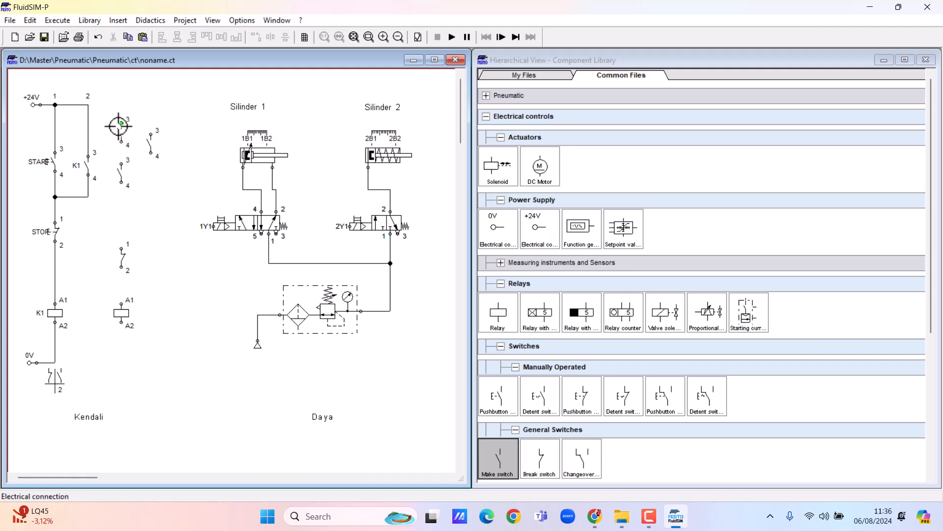
Wire the new column's two make switches, break switch and relay in series between the +24 V and 0 V lines
left_click_drag(94, 104, 88, 105)
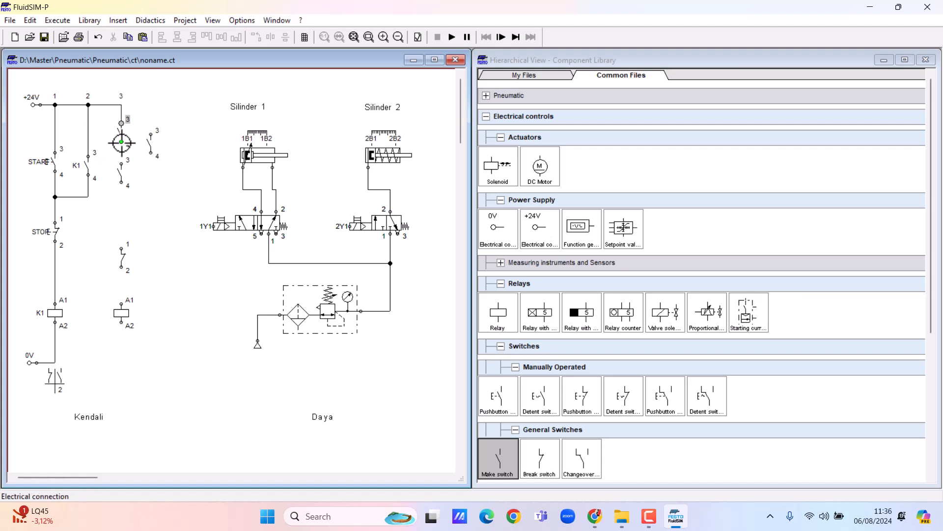
left_click_drag(122, 142, 55, 363)
Wire the side make switch in parallel with the column's two make switches and place another make switch to its right
left_click_drag(151, 154, 123, 210)
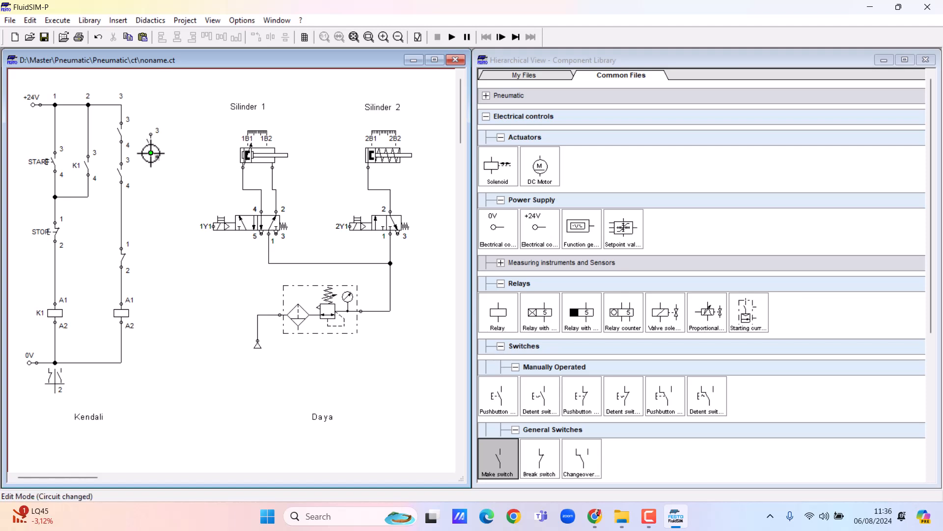
left_click_drag(120, 215, 121, 215)
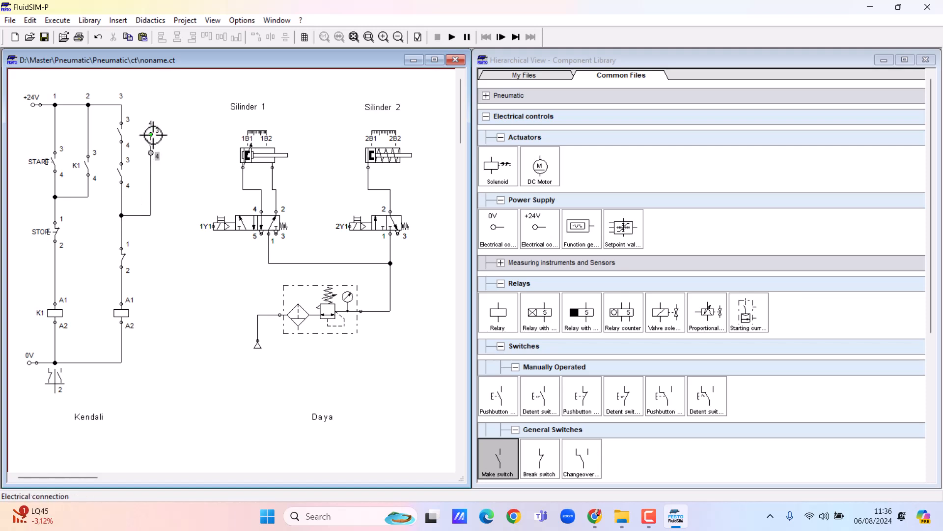
left_click_drag(151, 135, 121, 104)
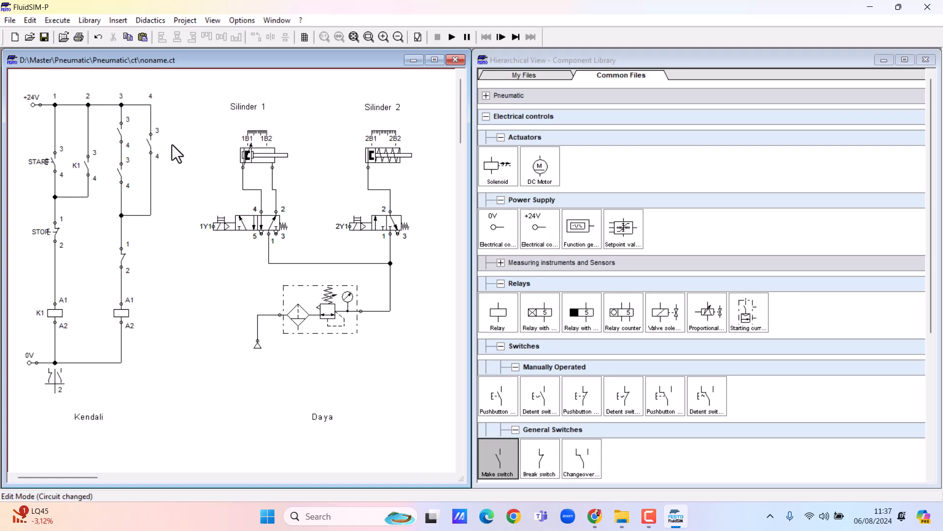
left_click_drag(498, 458, 179, 142)
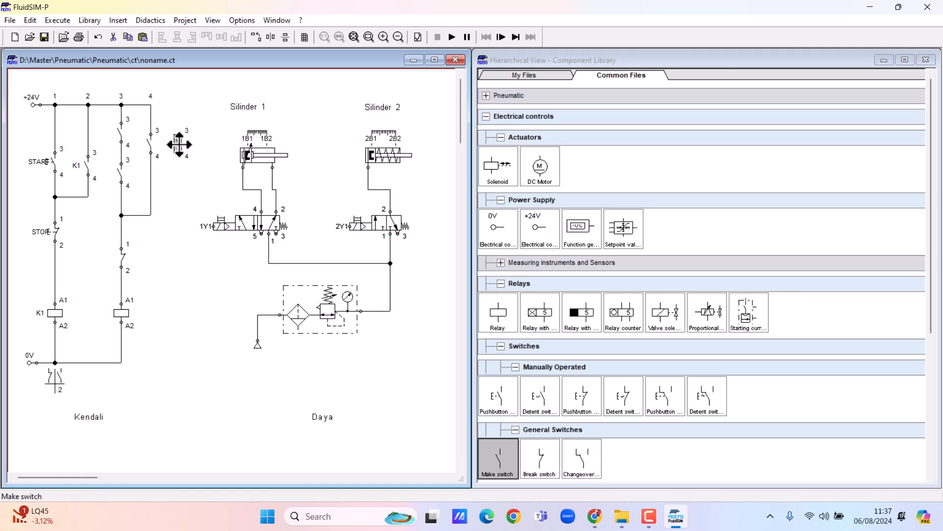
Label the third current path's upper make switch 1B1, its break switch 2B1 and its lower make switch K1
double_click(119, 132)
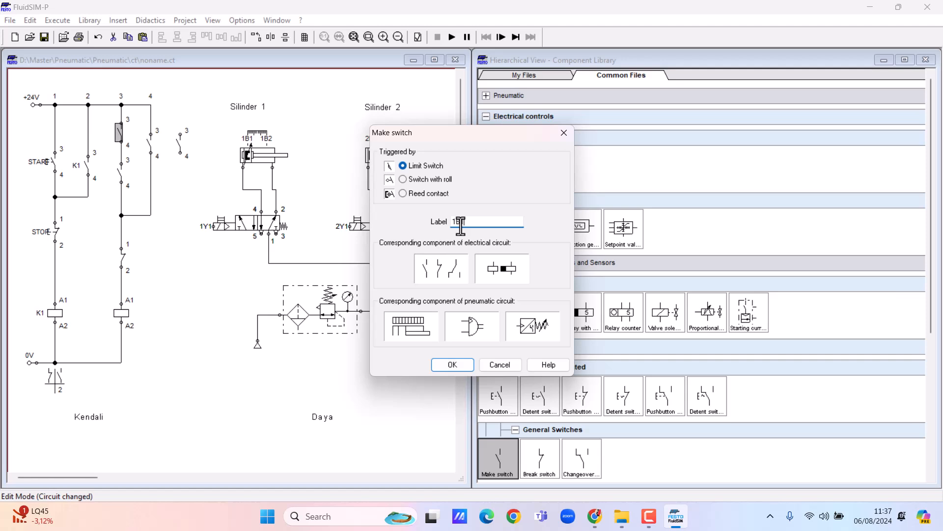
type("1B1")
key("Return")
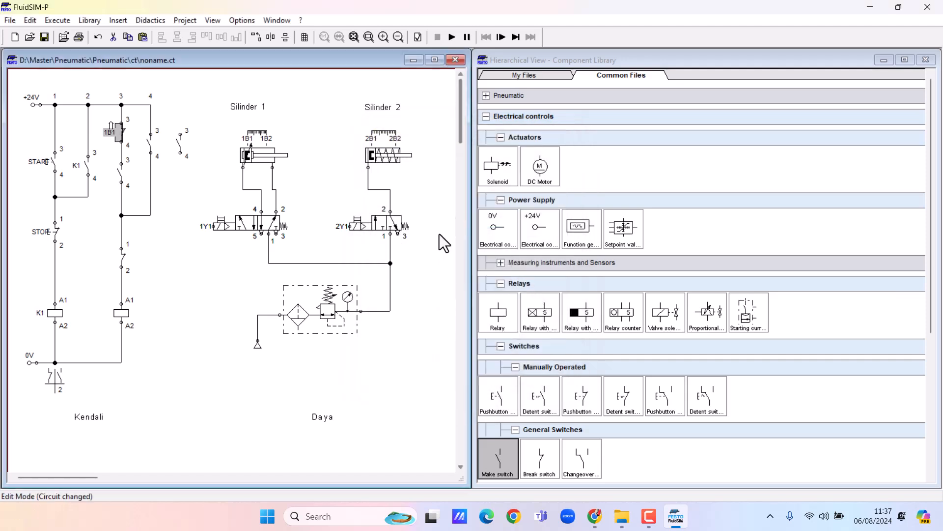
double_click(126, 256)
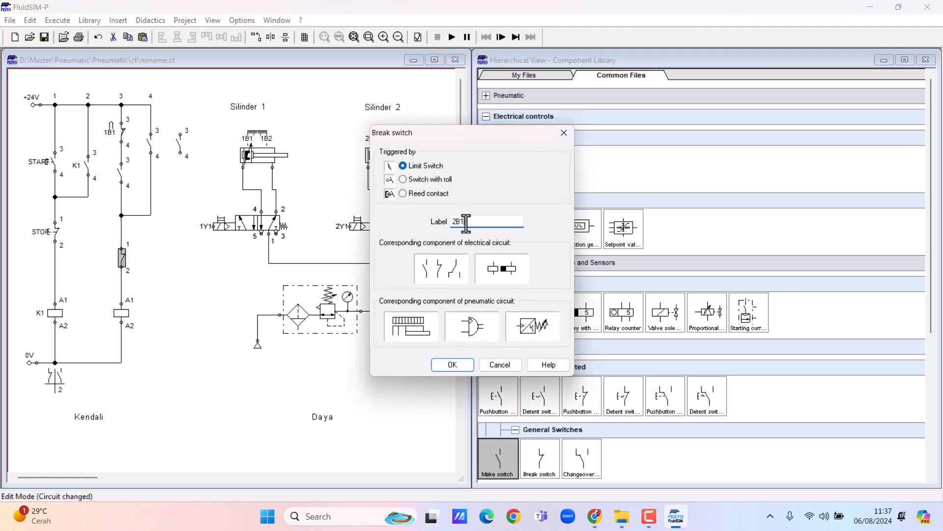
key("Return")
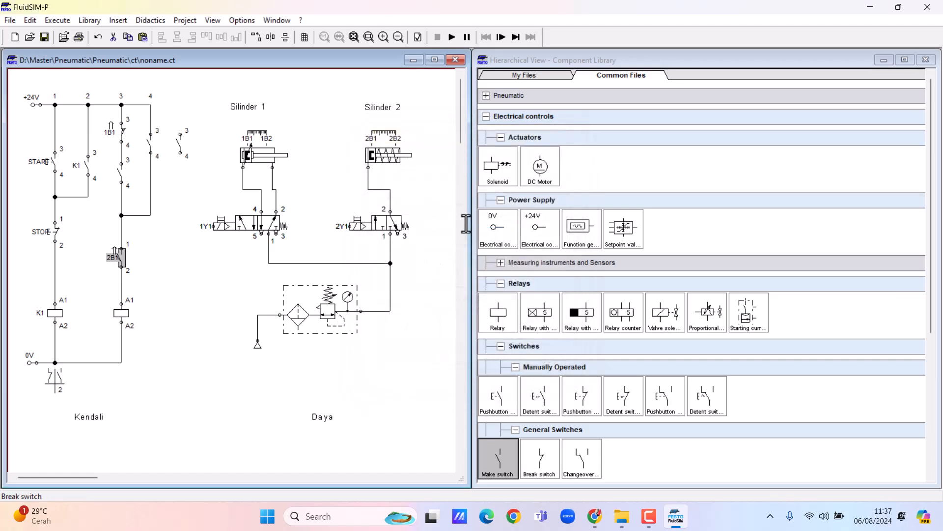
double_click(120, 173)
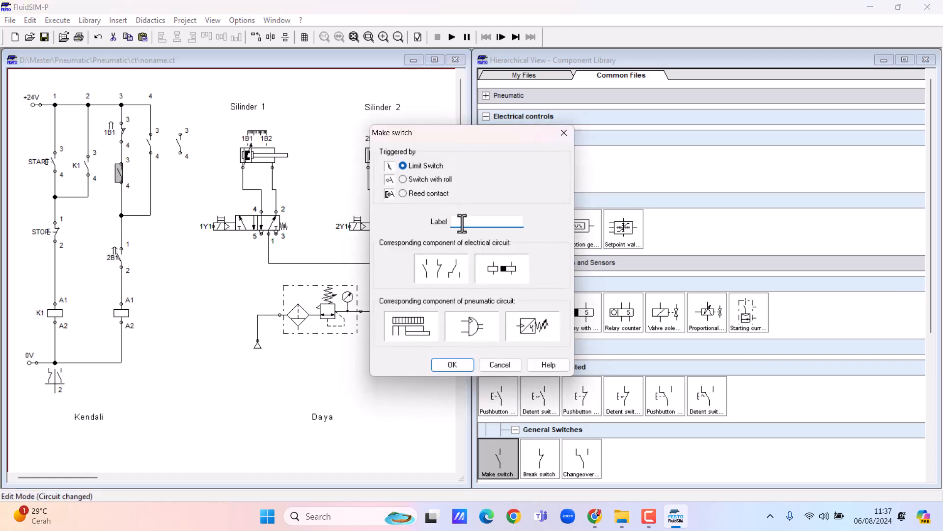
key("Return")
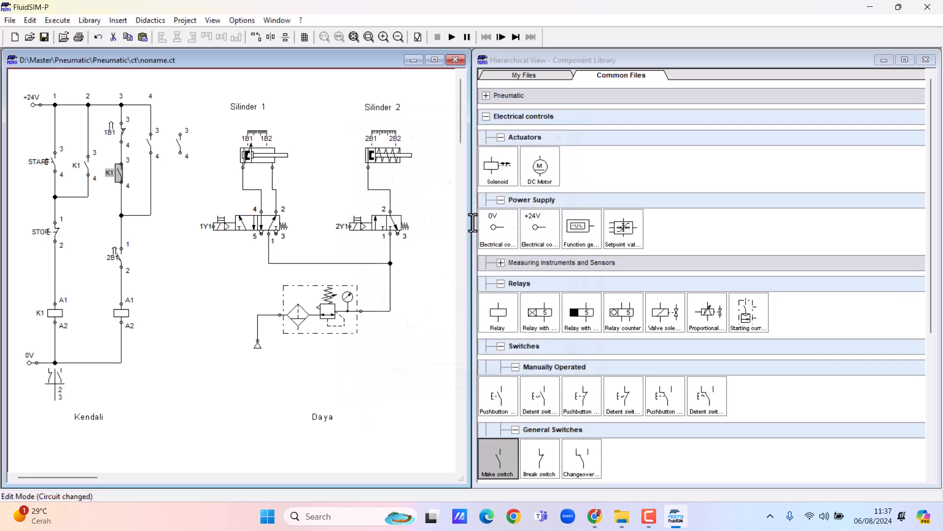
Label the third current path's relay K2 and the fourth path's make switch K2
double_click(121, 313)
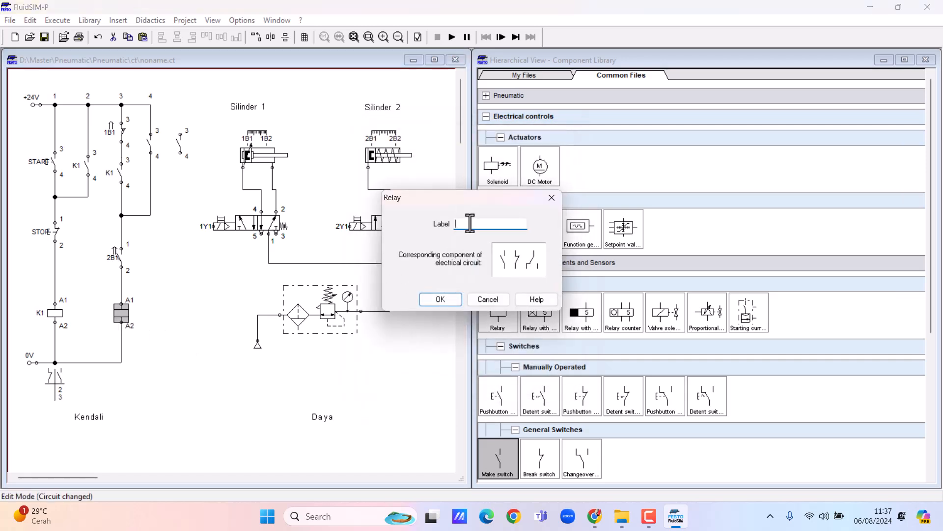
key("Return")
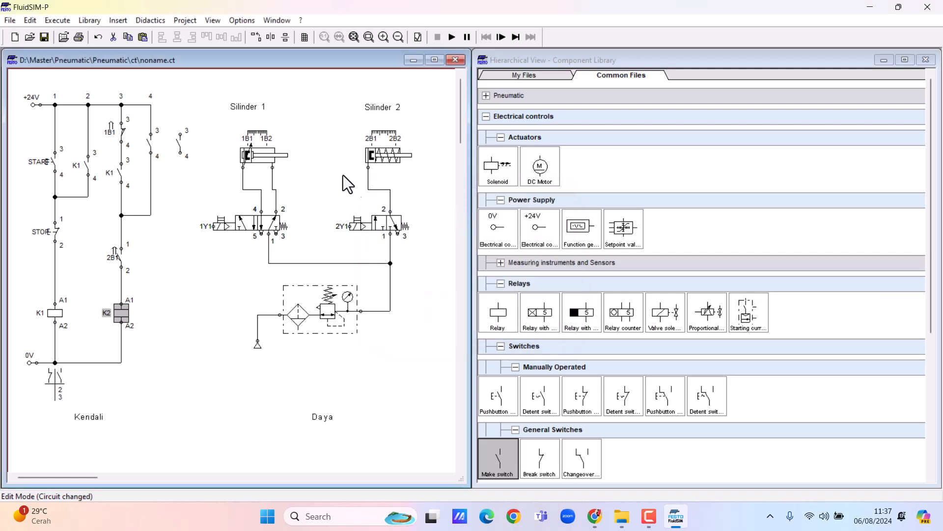
double_click(149, 149)
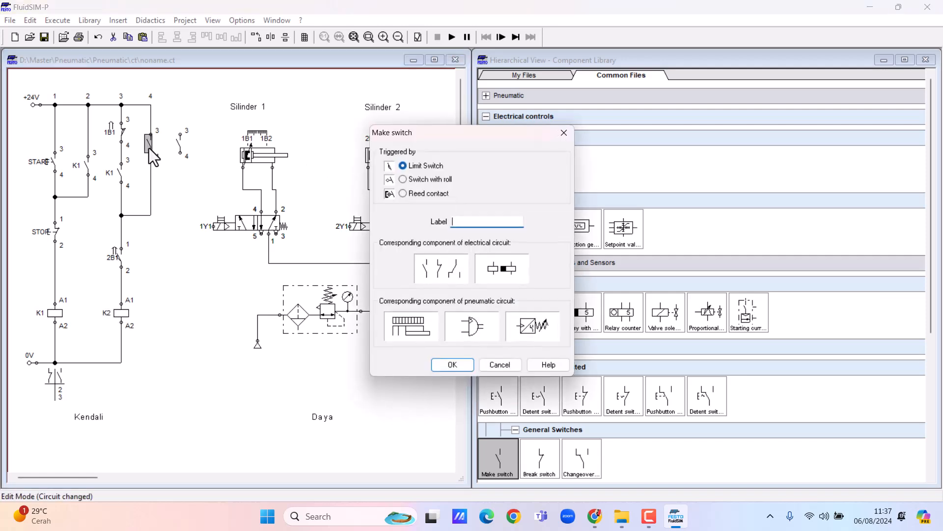
type("K2")
key("Return")
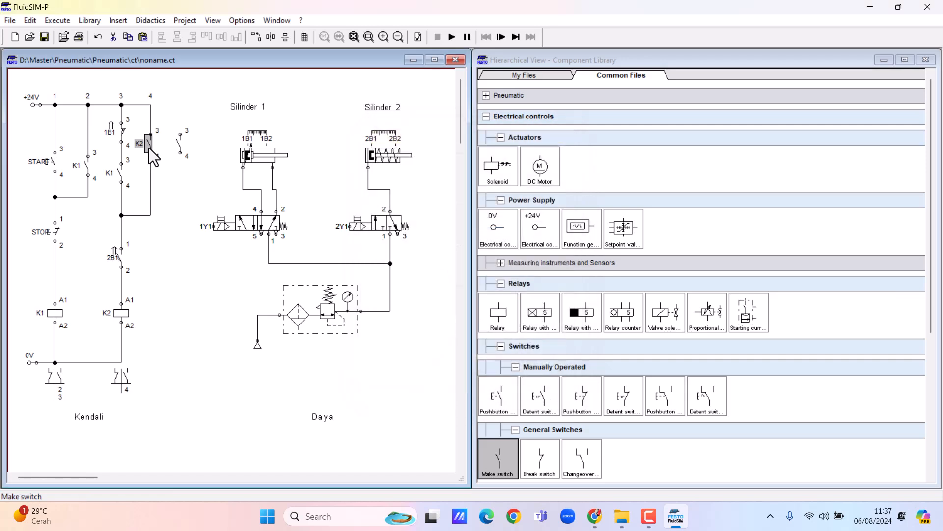
Place a valve solenoid below the unlabeled make switch and wire both in series between the +24 V and 0 V lines
left_click_drag(180, 135, 151, 106)
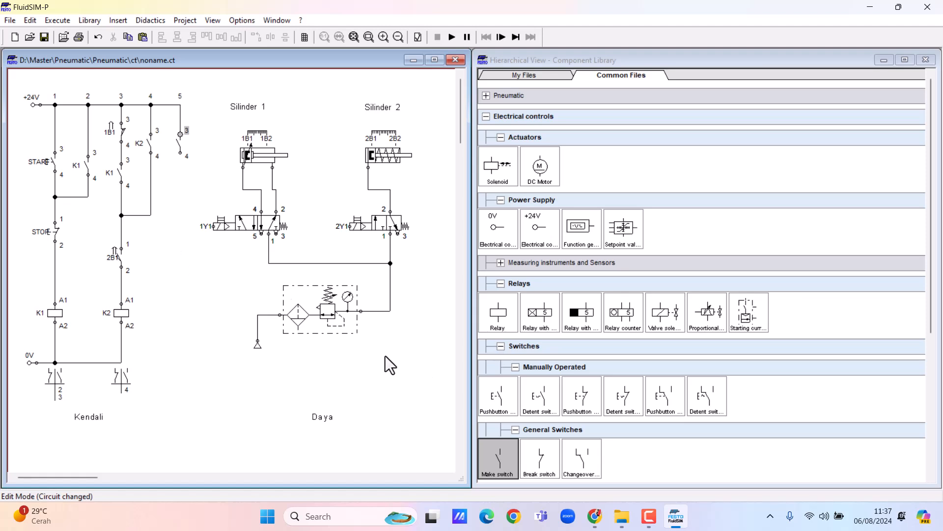
mouse_move(930, 290)
left_mouse_down()
mouse_move(942, 408)
mouse_move(938, 288)
left_mouse_up()
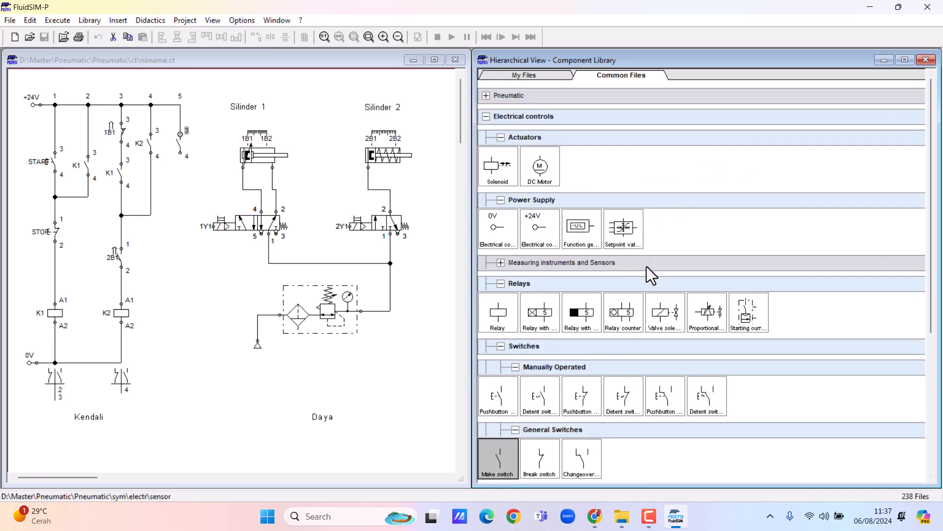
left_click_drag(664, 320, 185, 312)
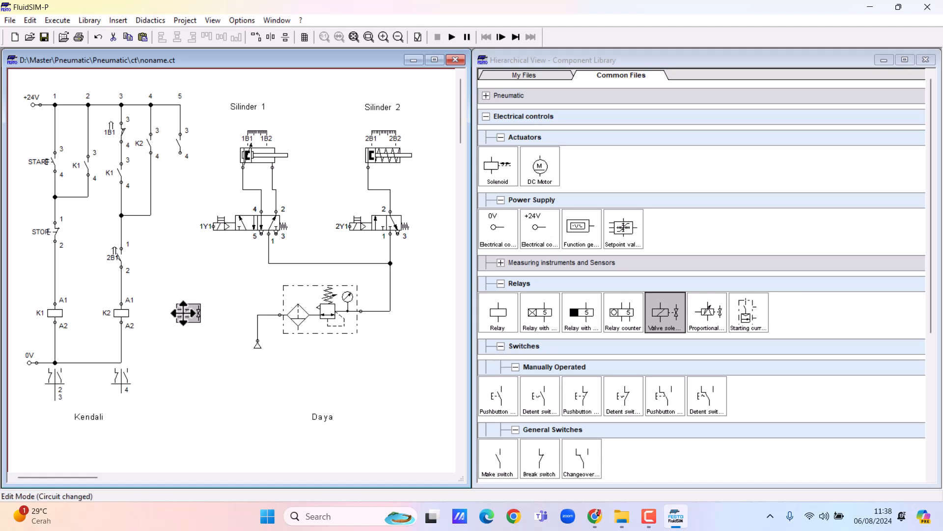
left_click(198, 293)
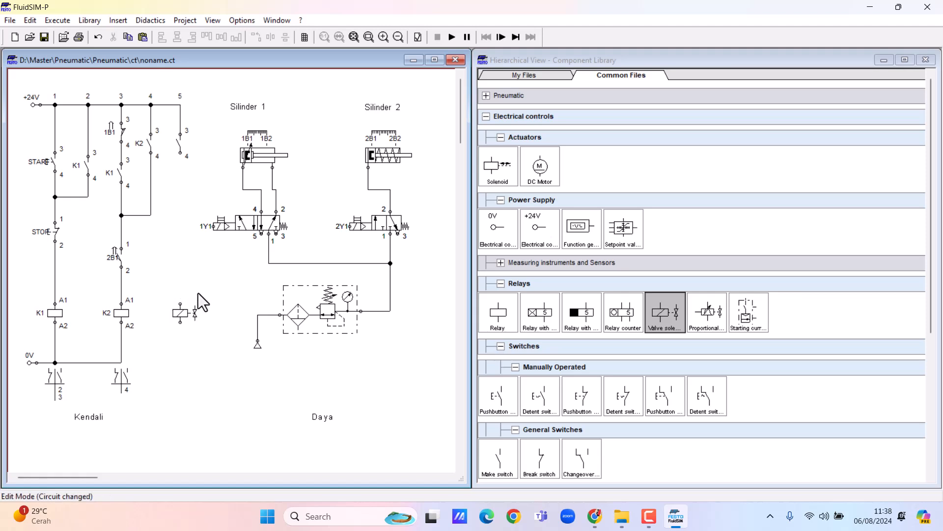
left_click_drag(181, 304, 180, 153)
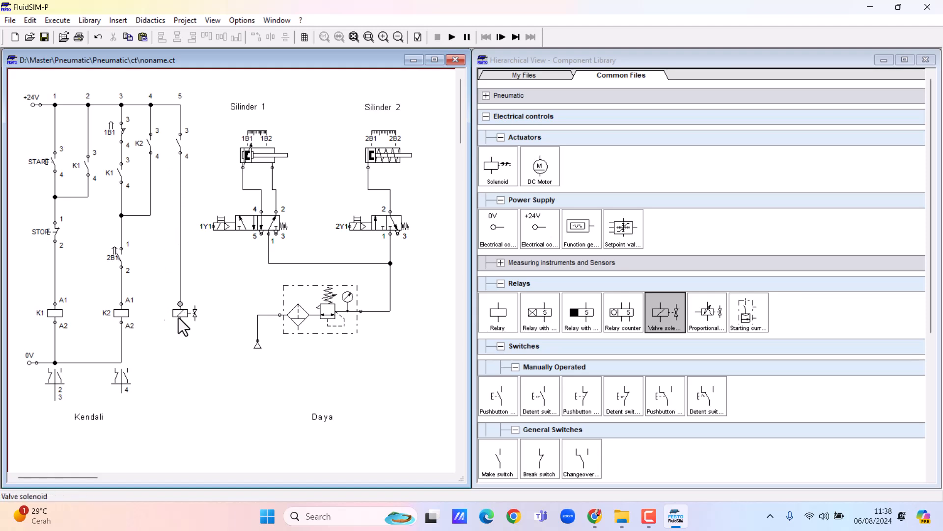
mouse_move(181, 323)
left_mouse_down()
mouse_move(165, 364)
mouse_move(121, 362)
left_mouse_up()
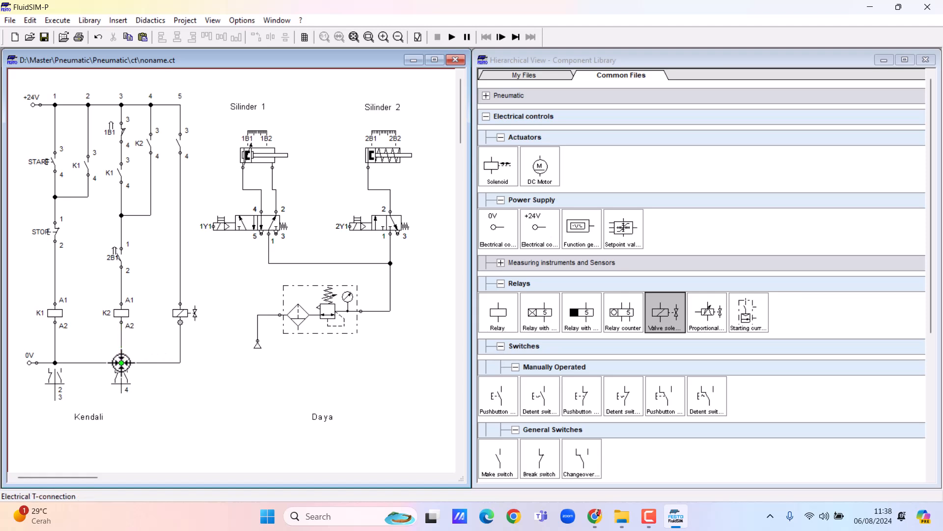
Label the fifth current path's make switch K2 and its valve solenoid 1Y1
double_click(177, 142)
type("K2")
key("Return")
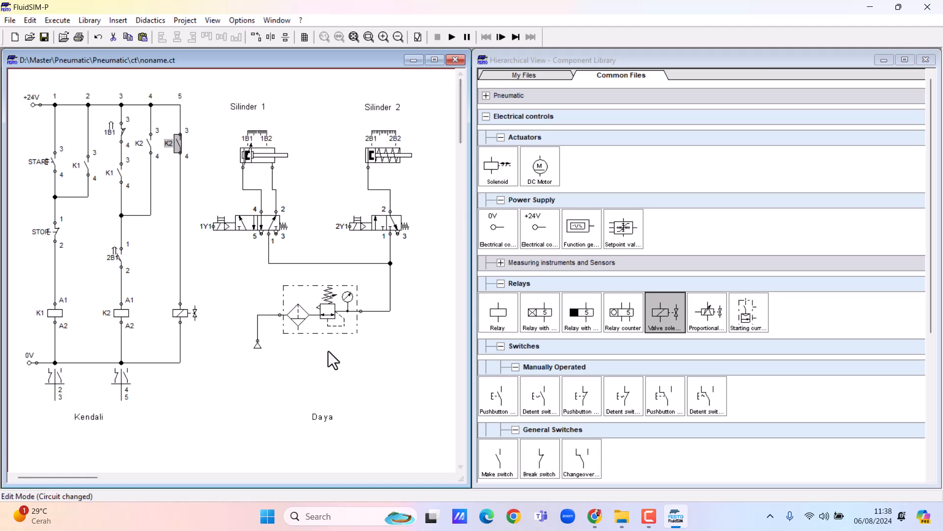
double_click(178, 313)
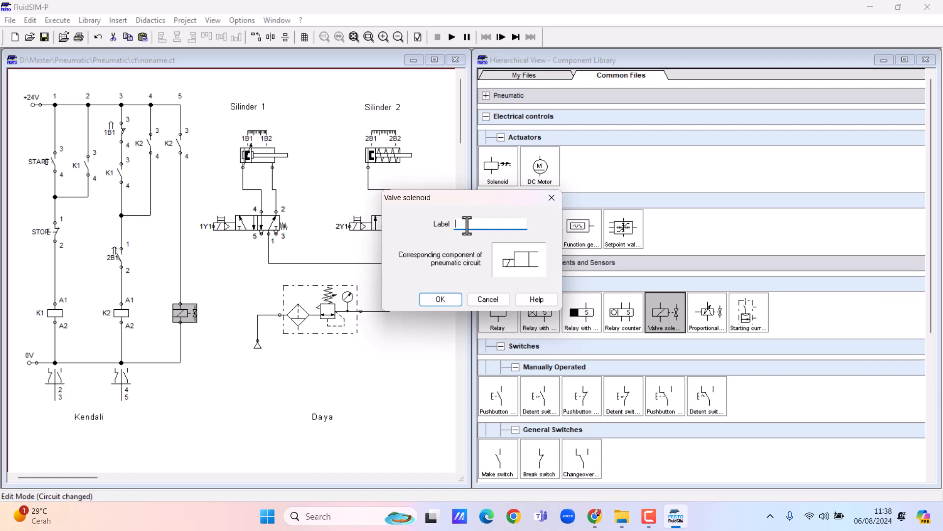
type("1Y1")
key("Return")
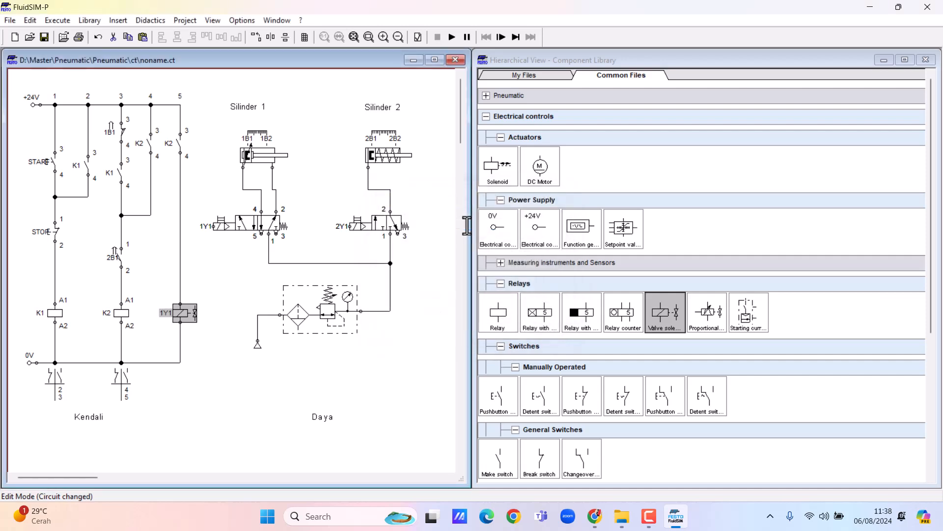
left_click(205, 233)
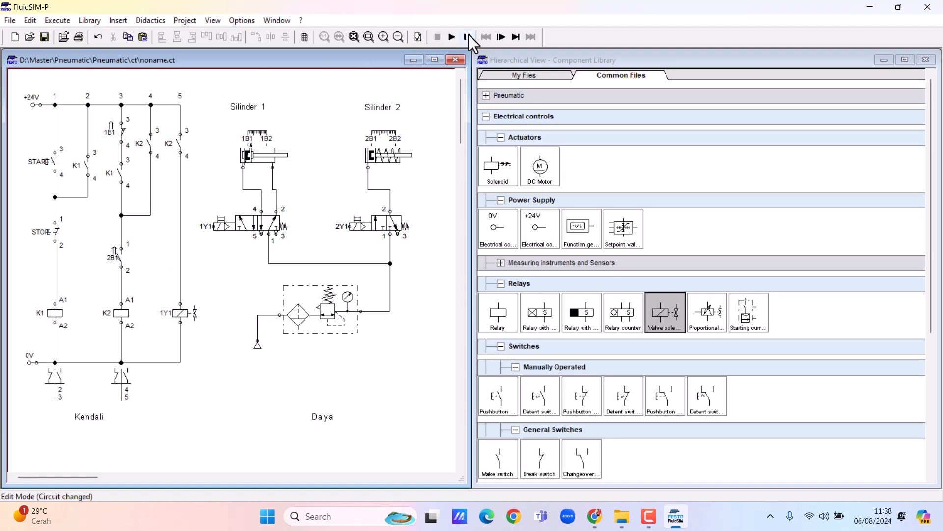
Run the simulation, actuate START to test the fifth current path, and stop the simulation
left_click(452, 37)
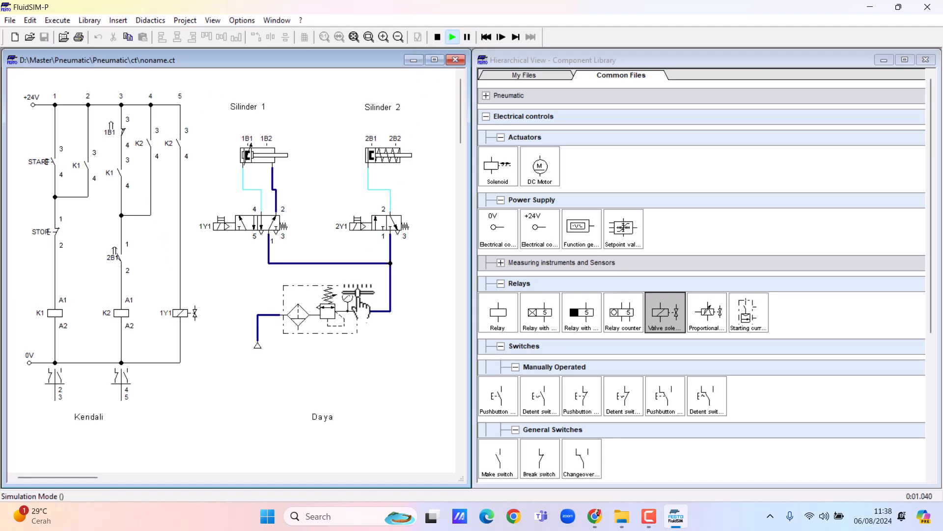
left_click(60, 146)
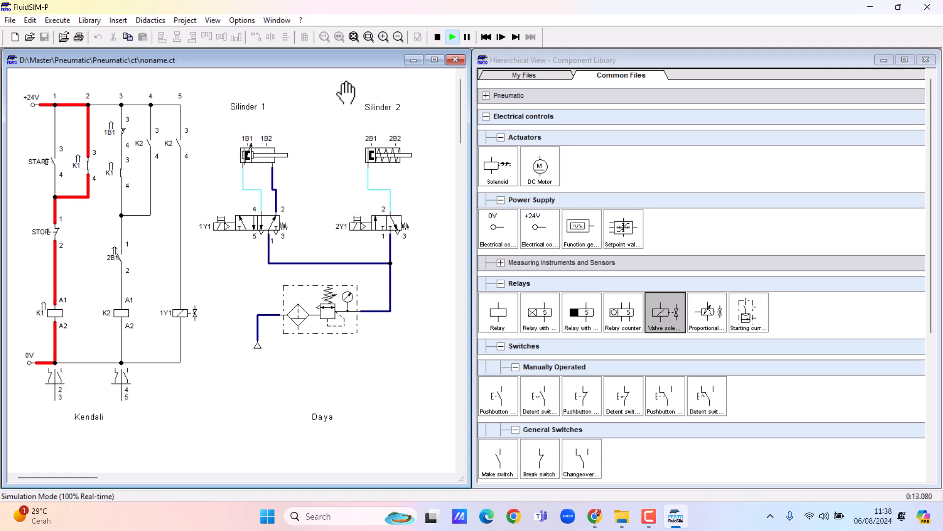
left_click(438, 38)
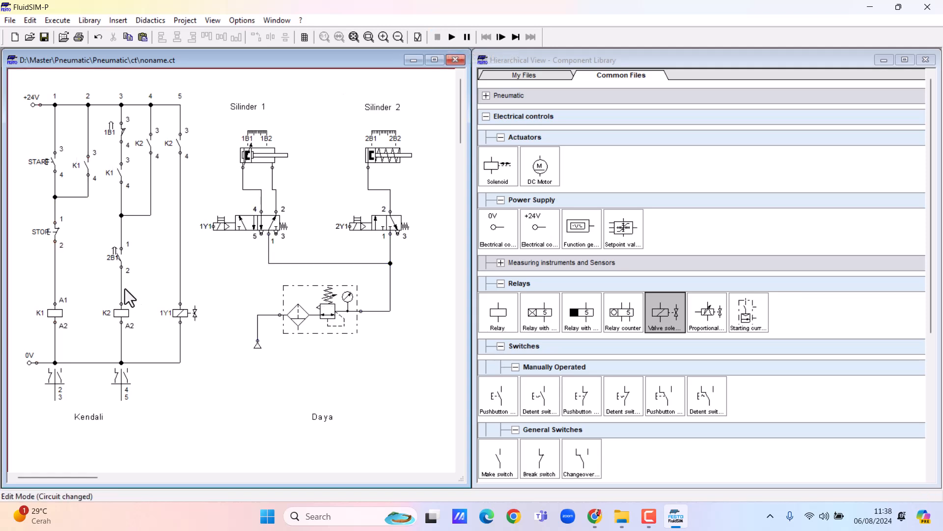
Relabel the third current path's break switch as 1B2
double_click(122, 259)
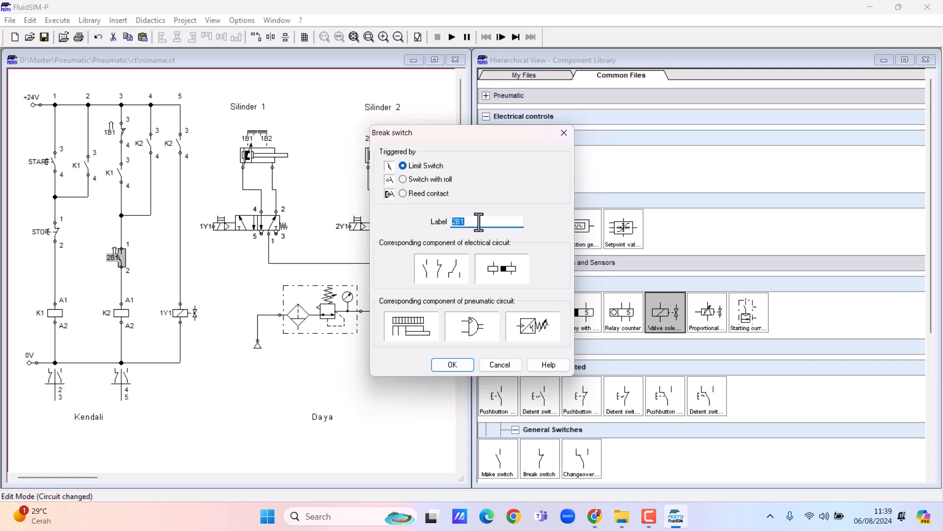
type("1B2")
key("Return")
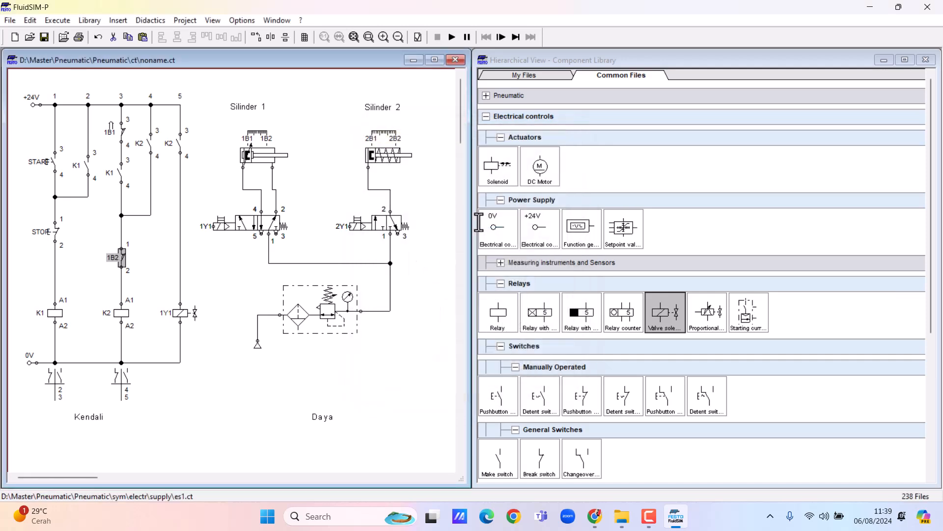
left_click(362, 387)
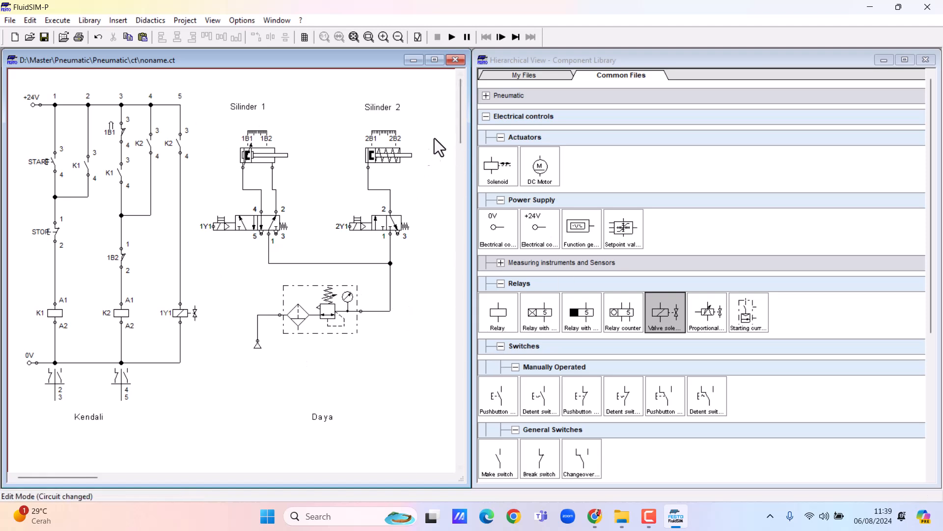
Simulate the circuit with the relabeled break switch, actuating START and STOP, and end the simulation
left_click(452, 37)
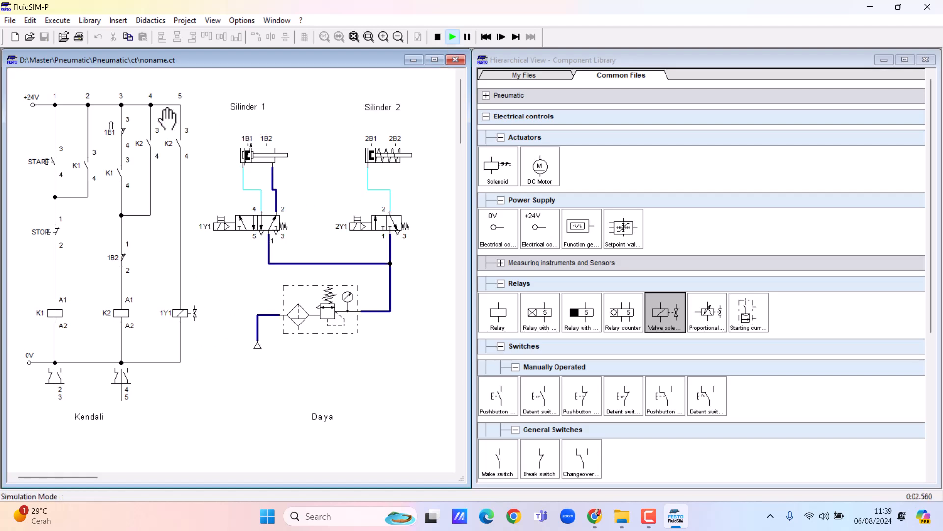
left_click(56, 152)
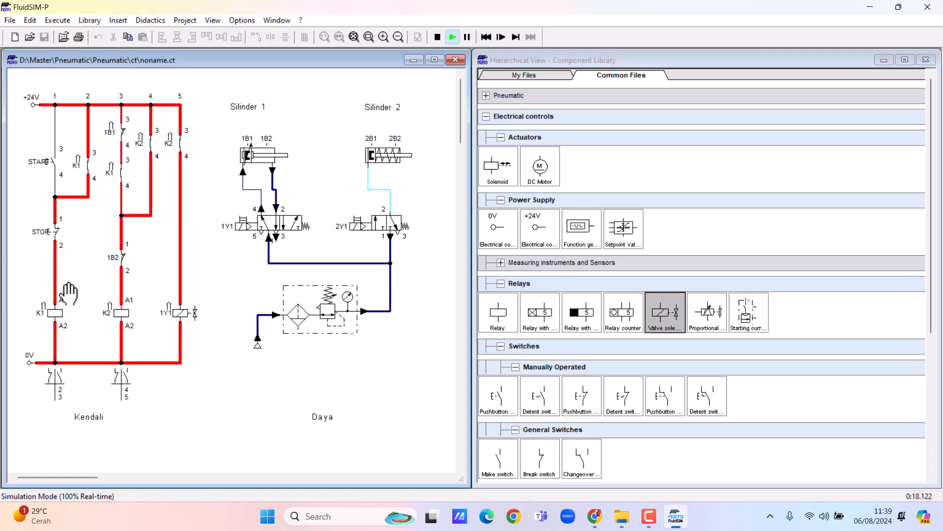
left_click(57, 245)
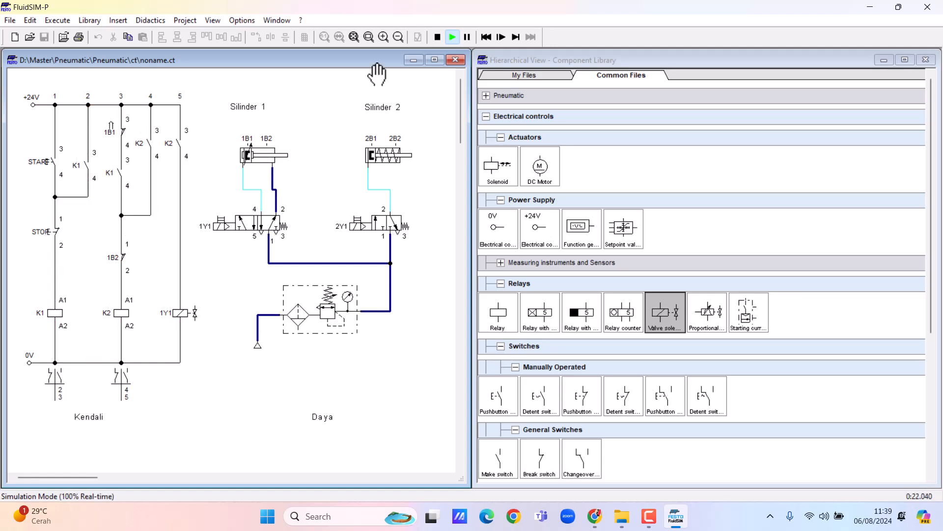
left_click(438, 37)
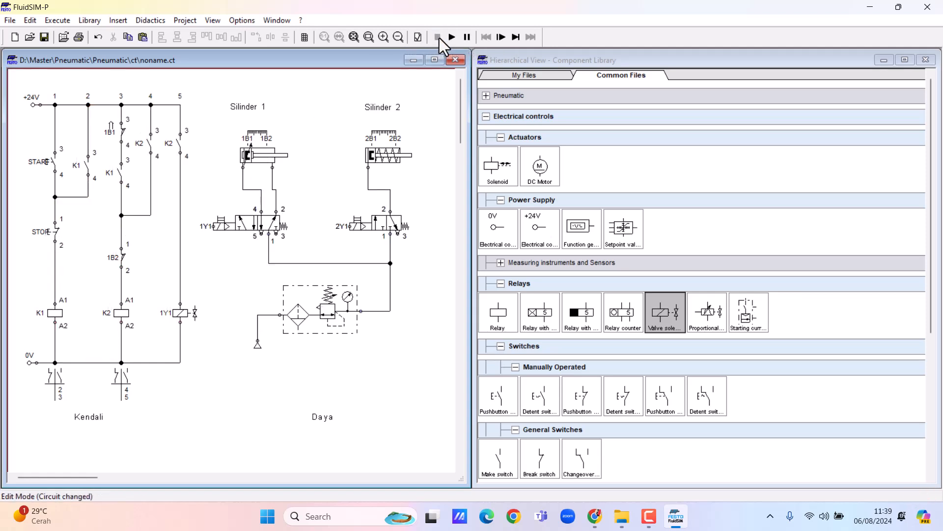
Set the begin and end positions of Silinder 1's 1B2 sensor to 300 mm and check them in its distance rule
double_click(282, 161)
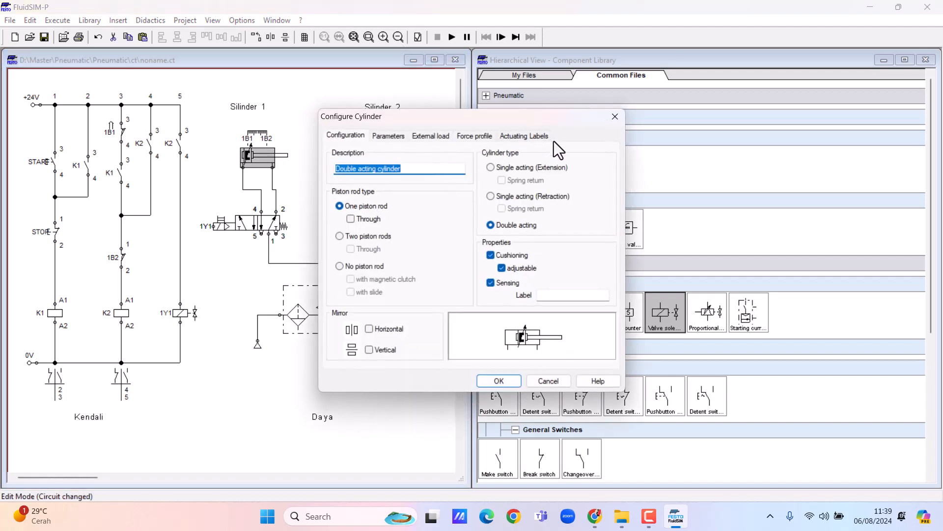
left_click(396, 136)
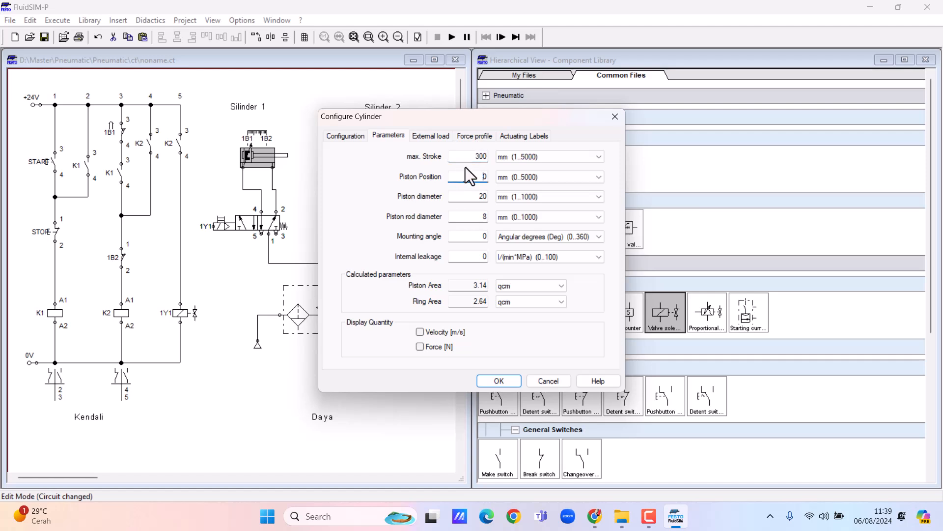
left_click(473, 138)
left_click(520, 140)
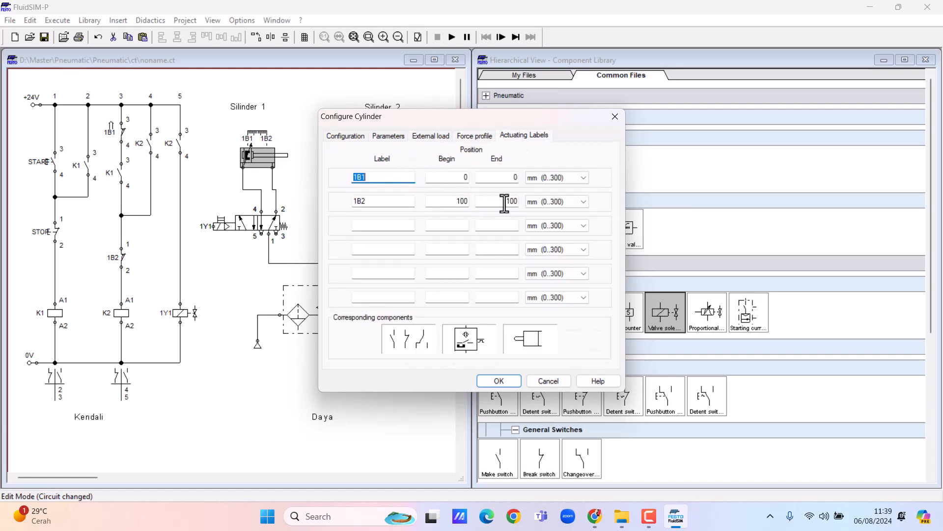
left_click(460, 202)
left_click(511, 206)
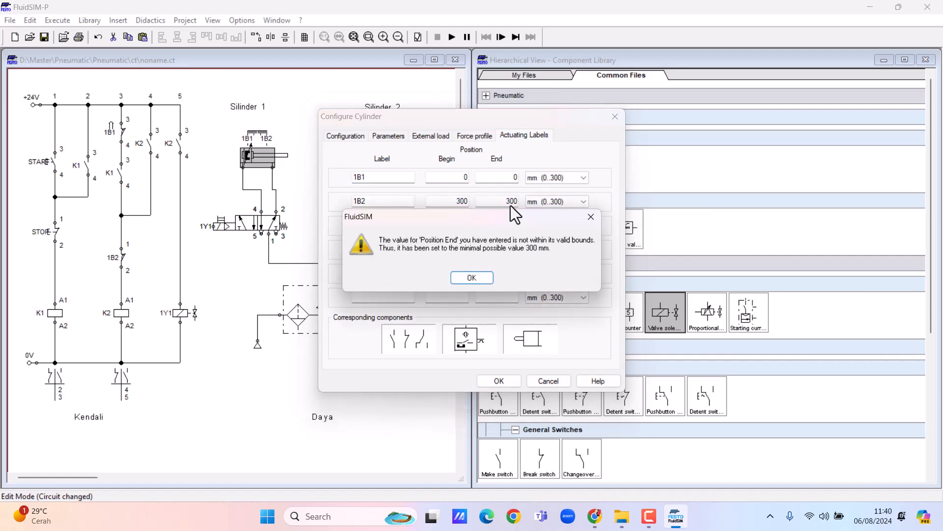
left_click(483, 282)
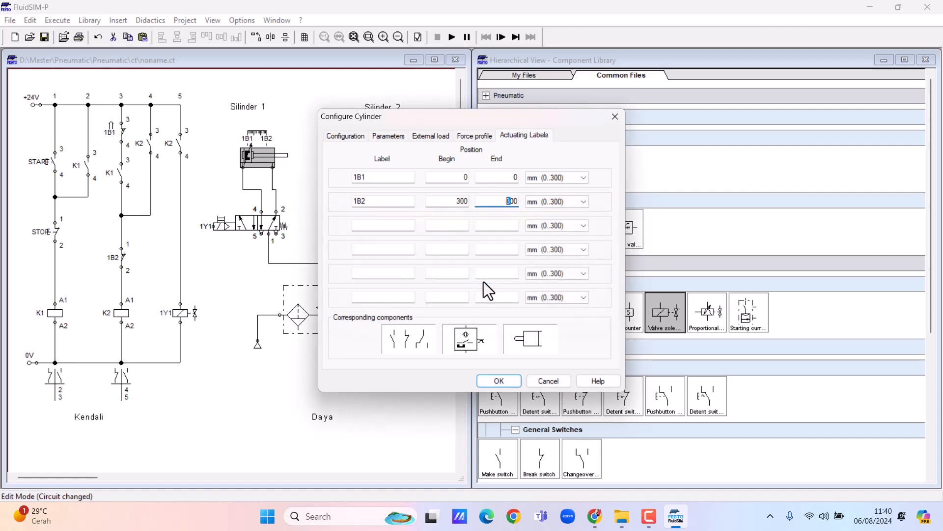
left_click(492, 382)
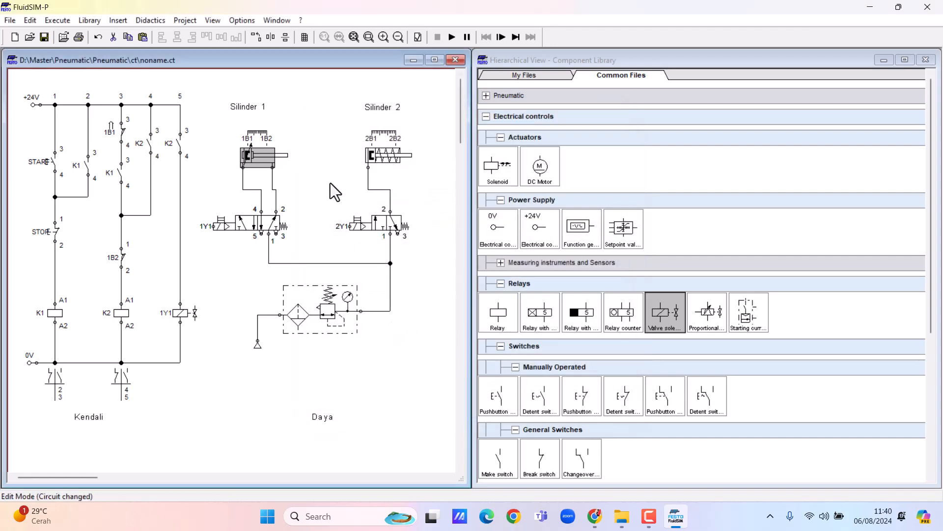
double_click(256, 133)
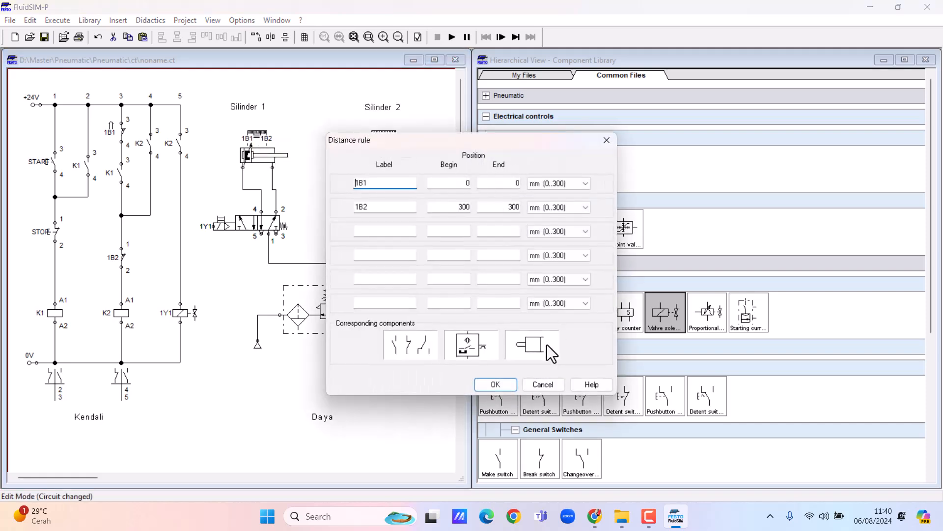
left_click(513, 388)
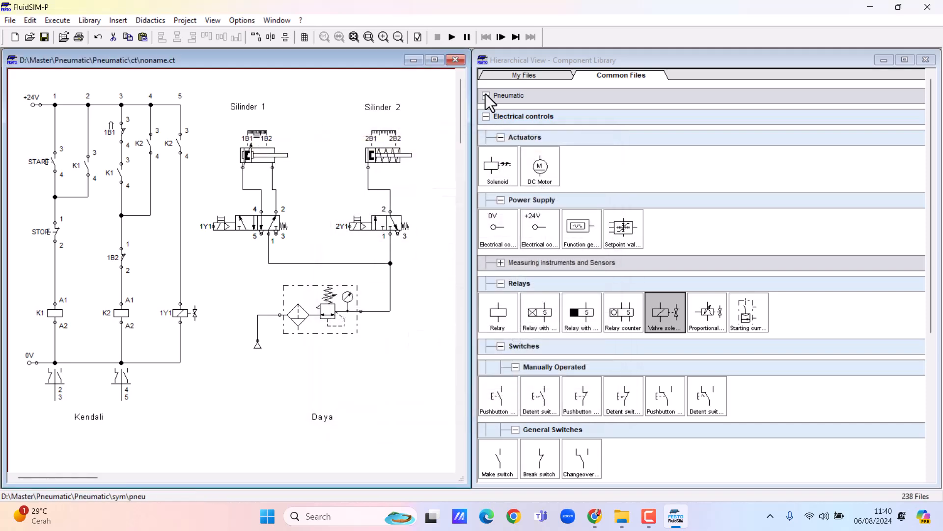
Simulate Silinder 1's stroke with the repositioned 1B2 sensor using START and STOP, end the simulation, and maximize the circuit window
left_click(450, 38)
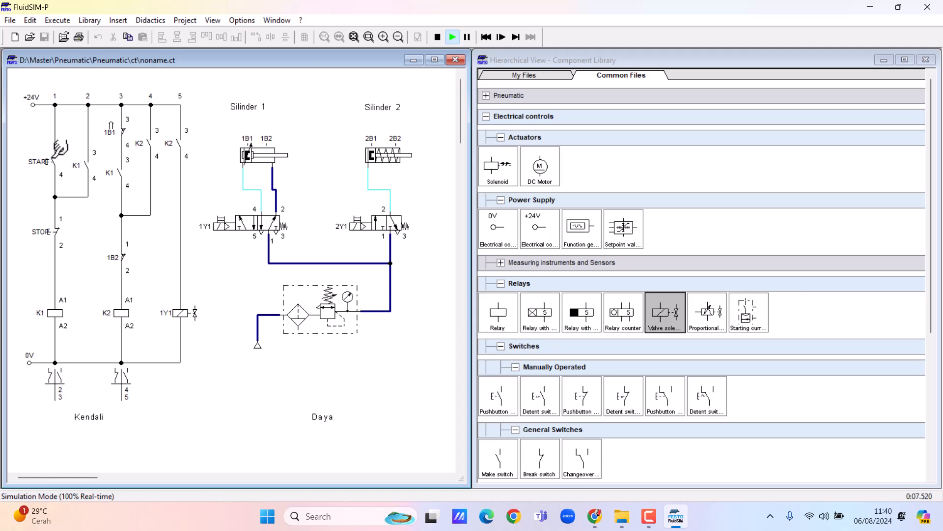
left_click(54, 161)
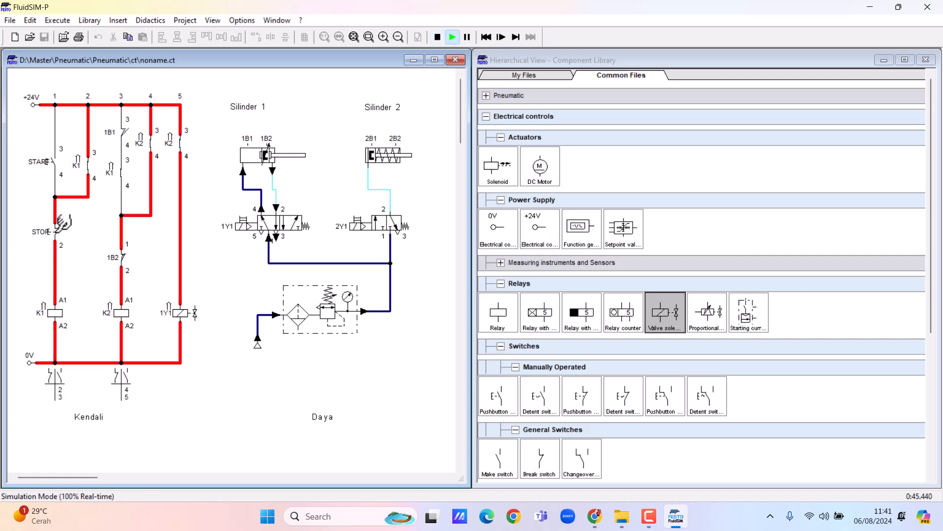
left_click(62, 224)
left_click(438, 36)
left_click(434, 60)
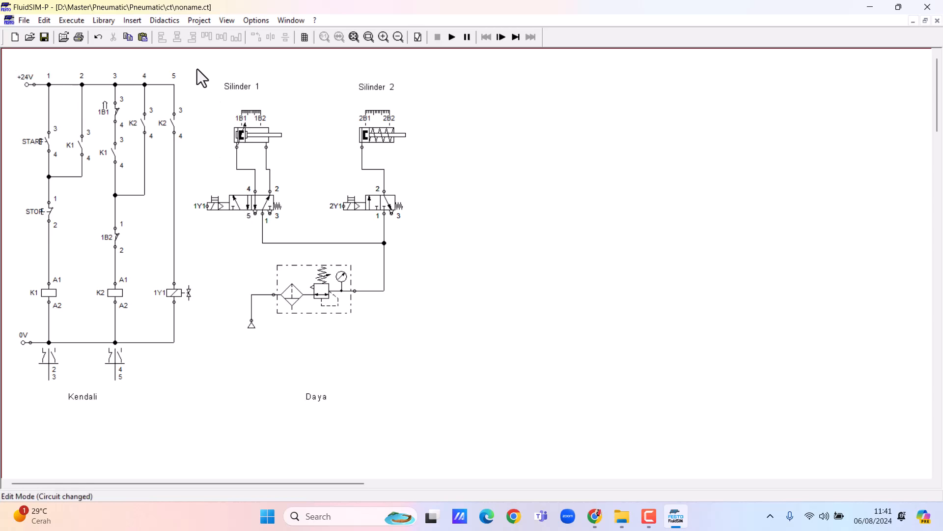
Move the whole Daya section with both cylinders, valves and air supply farther right to free space beside the Kendali circuit
left_click_drag(196, 68, 483, 440)
left_click_drag(327, 288, 570, 291)
left_click(647, 427)
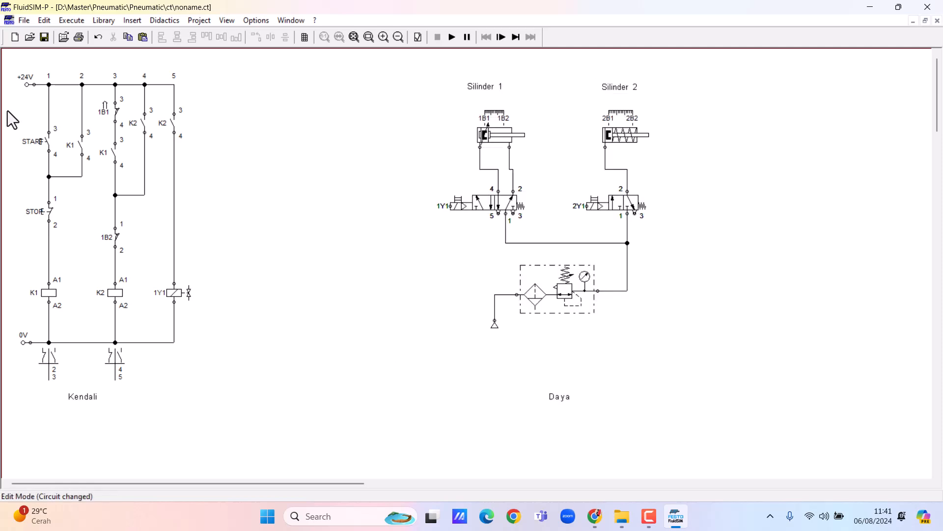
Duplicate the five-path Kendali control circuit and place the copy, level with the original, between it and the Daya section
left_click_drag(8, 60, 221, 384)
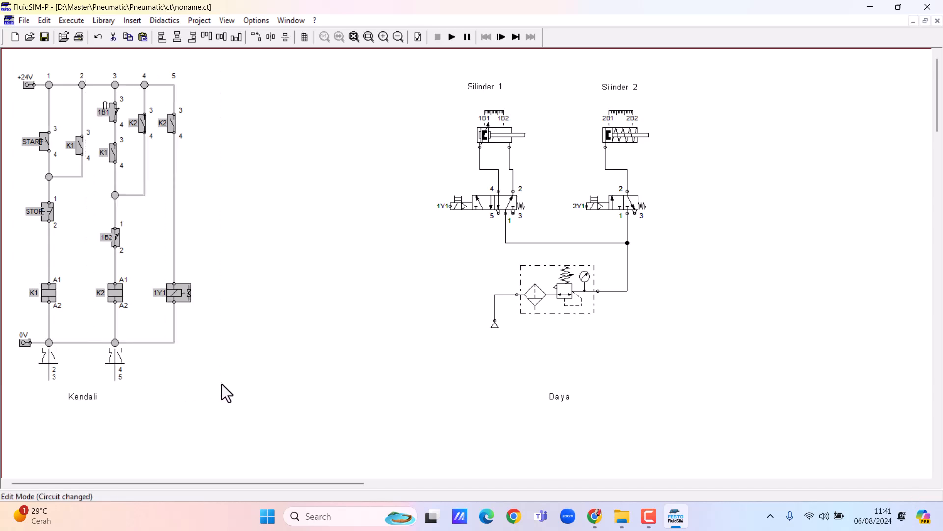
key("ctrl+c")
key("ctrl+v")
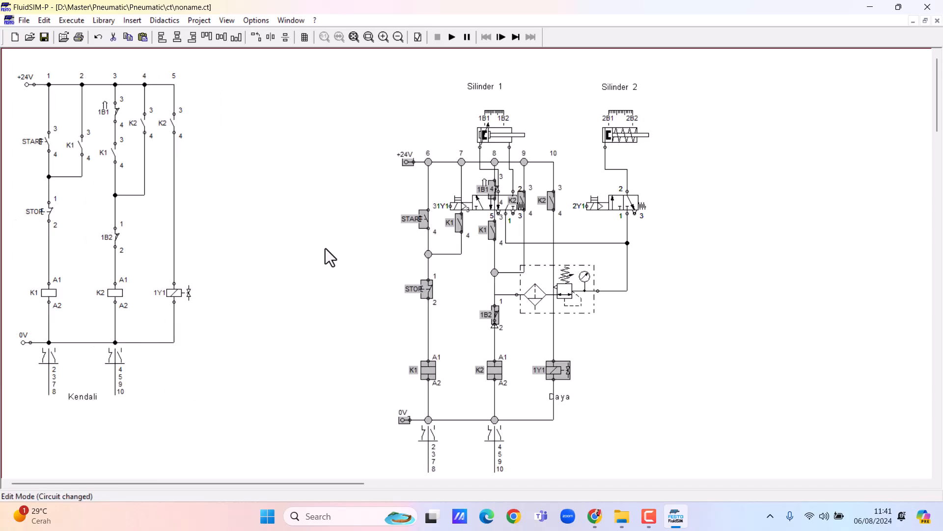
left_click_drag(426, 288, 263, 206)
left_click(377, 349)
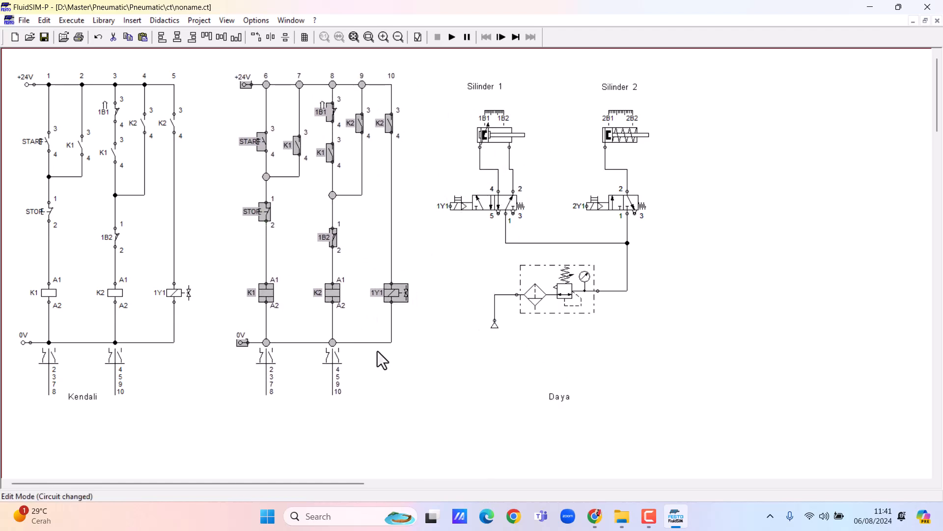
In the copied circuit, relabel the K1 relay coil and its make switches in paths 7 and 8 as K3
double_click(266, 293)
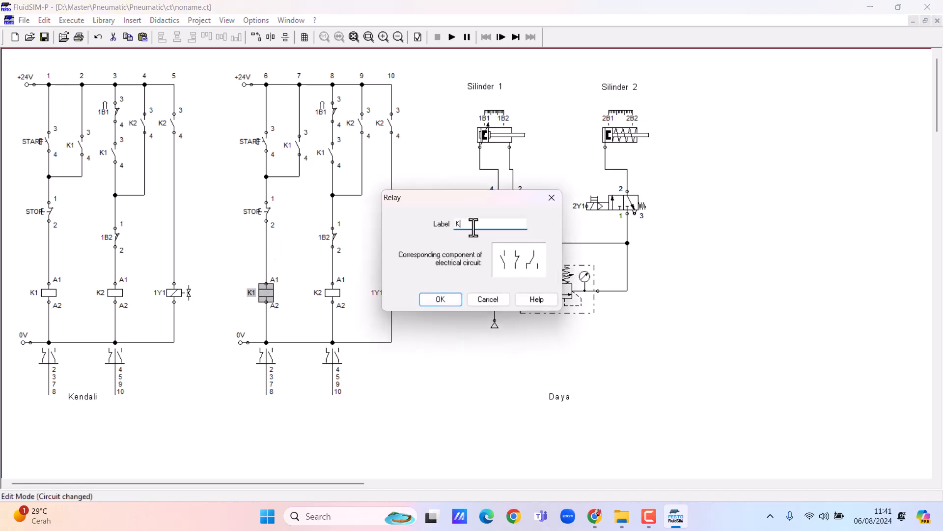
type("3")
key("Return")
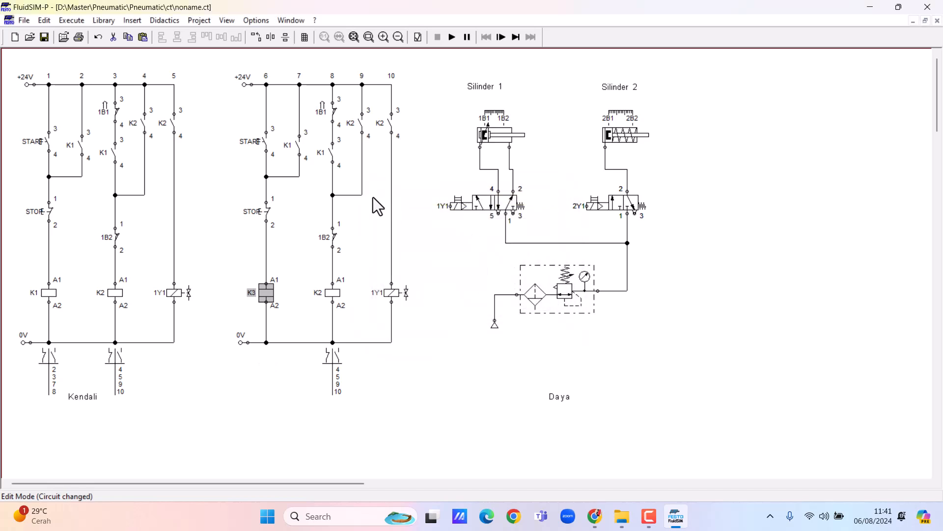
double_click(293, 147)
type("K3")
key("Return")
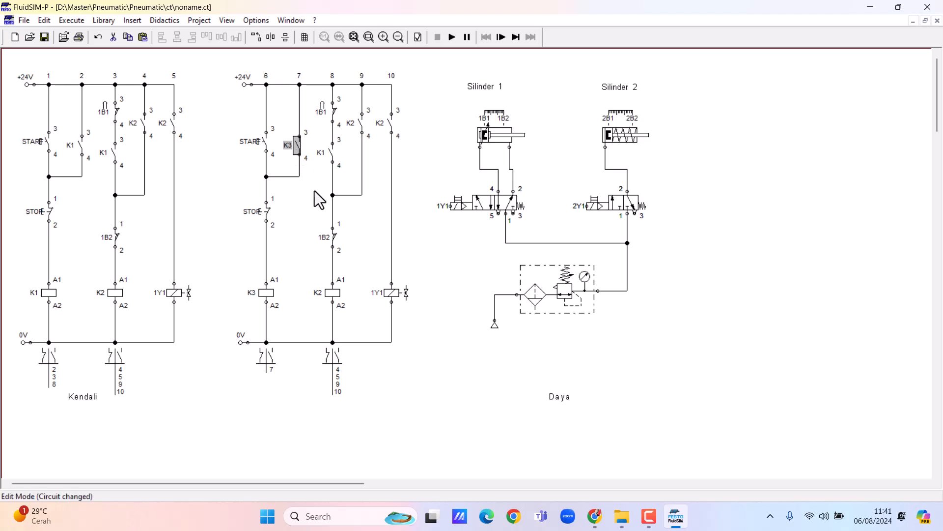
double_click(331, 155)
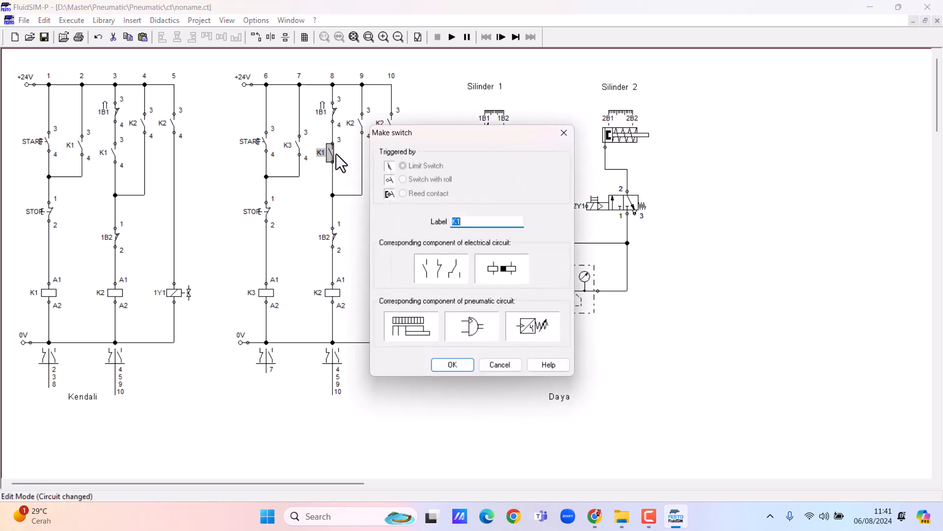
type("K3")
key("Return")
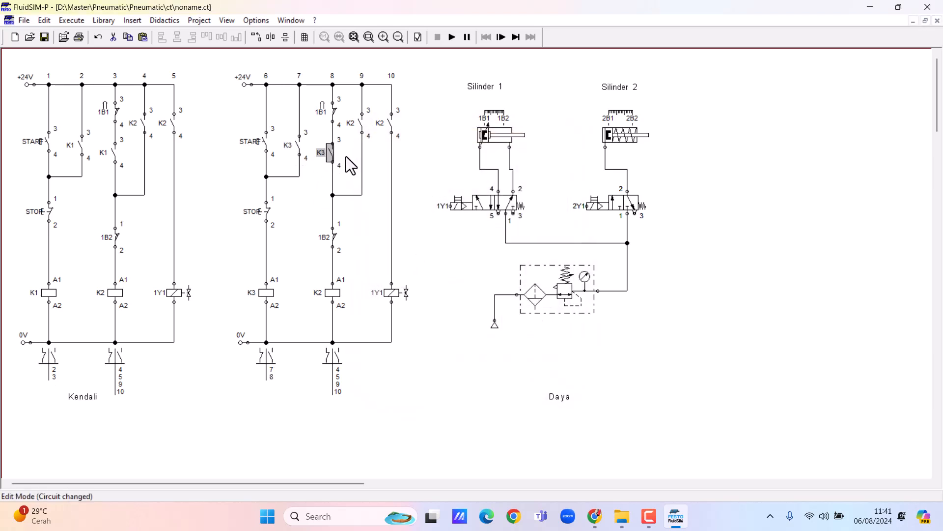
Relabel the sensor switches in path 8, the make switch as 2B1 and the break switch as 2B2
double_click(328, 110)
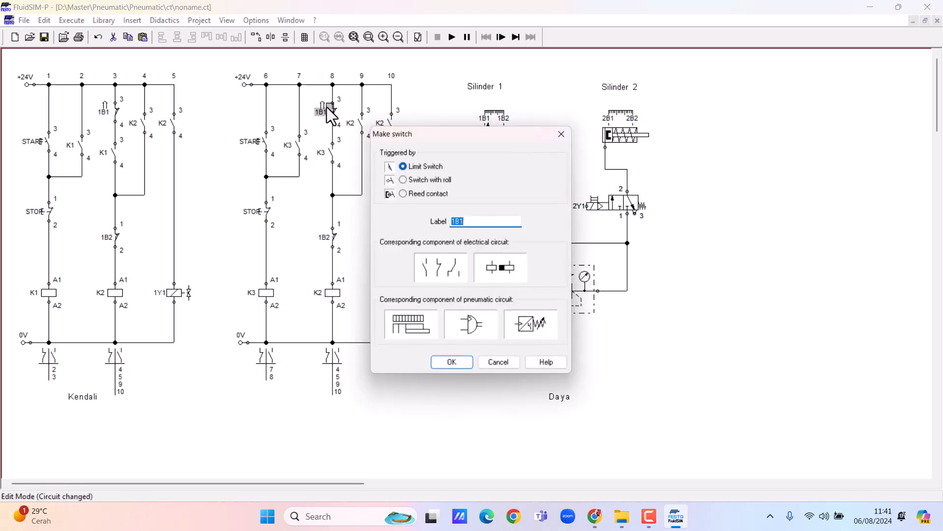
type("2B")
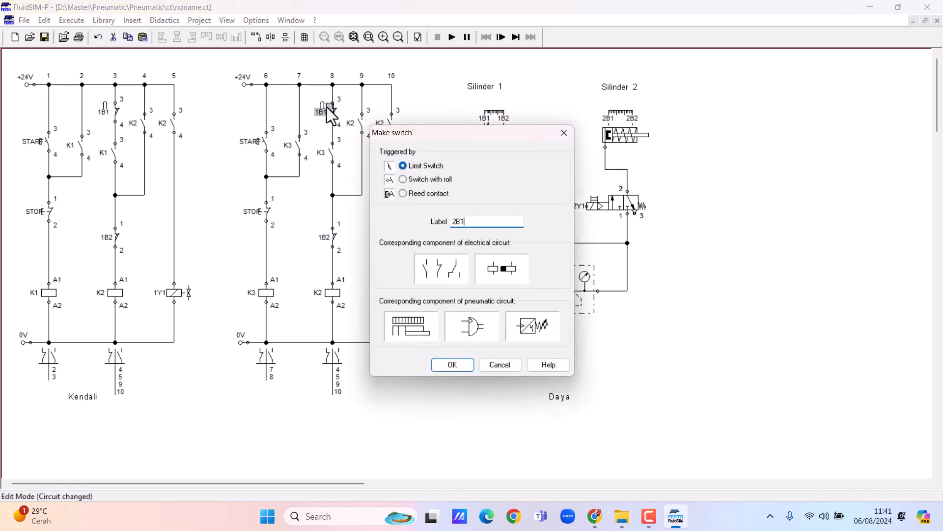
type("1")
key("Return")
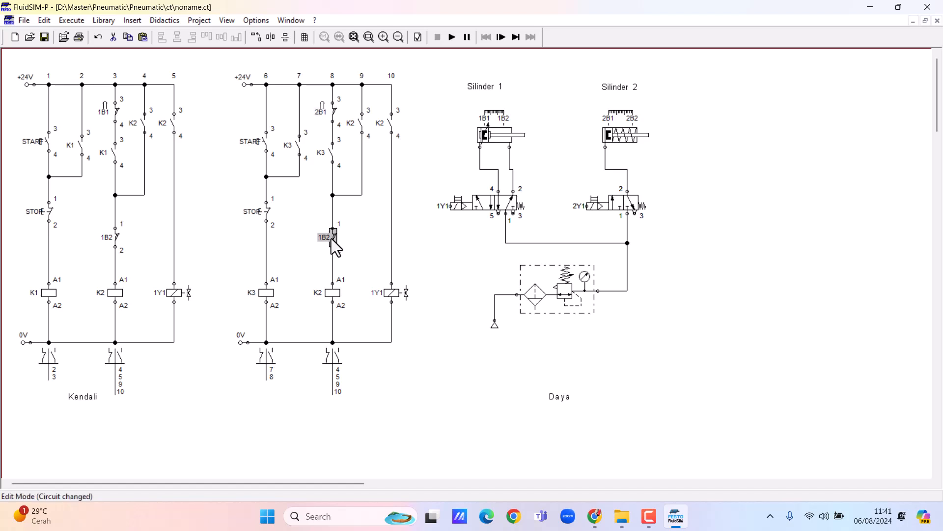
double_click(331, 238)
type("2N")
key("BackSpace")
type("B3")
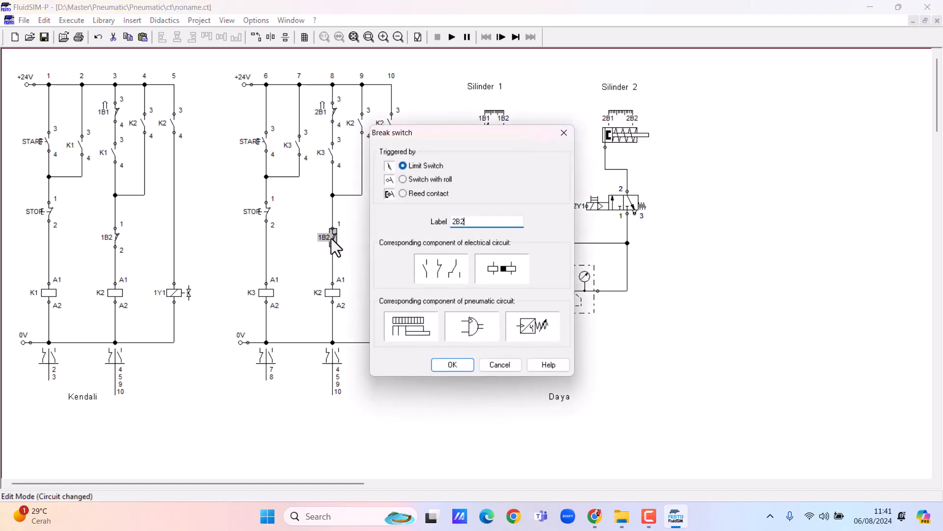
key("Return")
Relabel the relay coil in path 8 and the make switches in paths 9 and 10 as K4
left_click(333, 293)
double_click(333, 293)
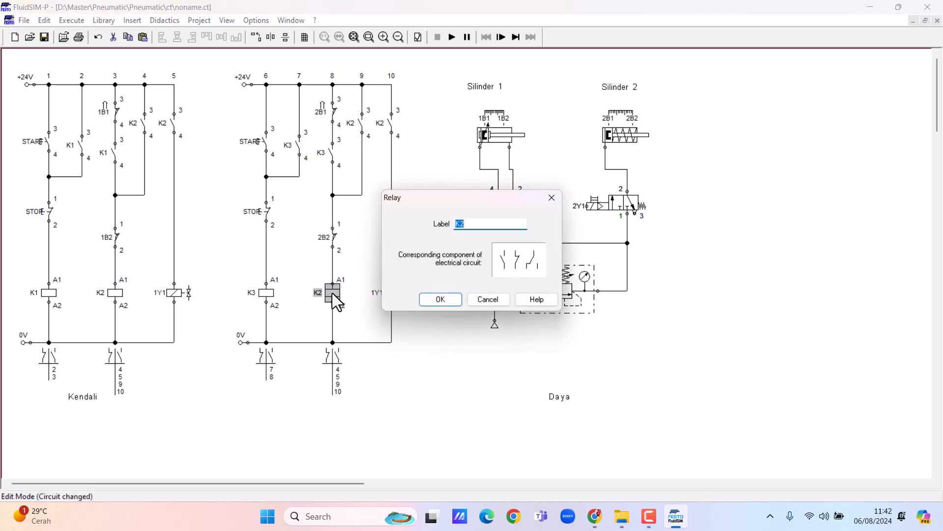
type("K4")
key("Return")
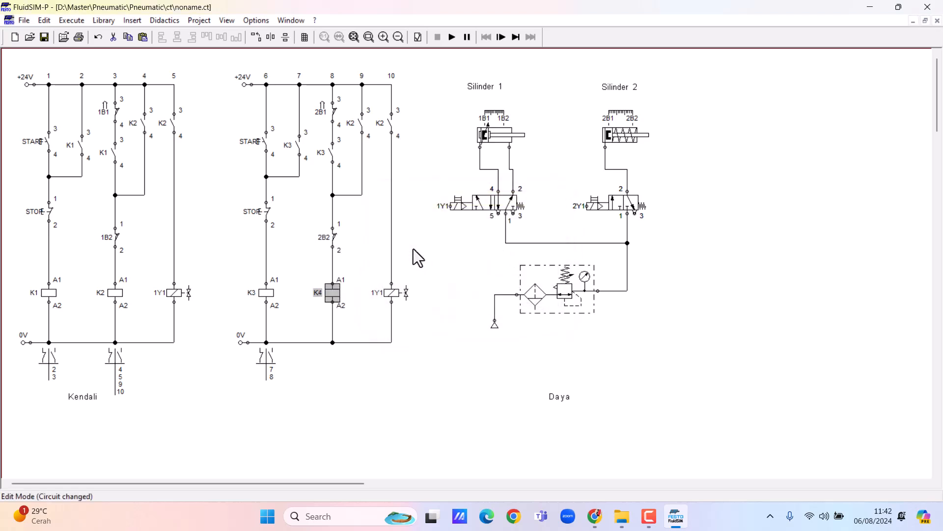
double_click(358, 122)
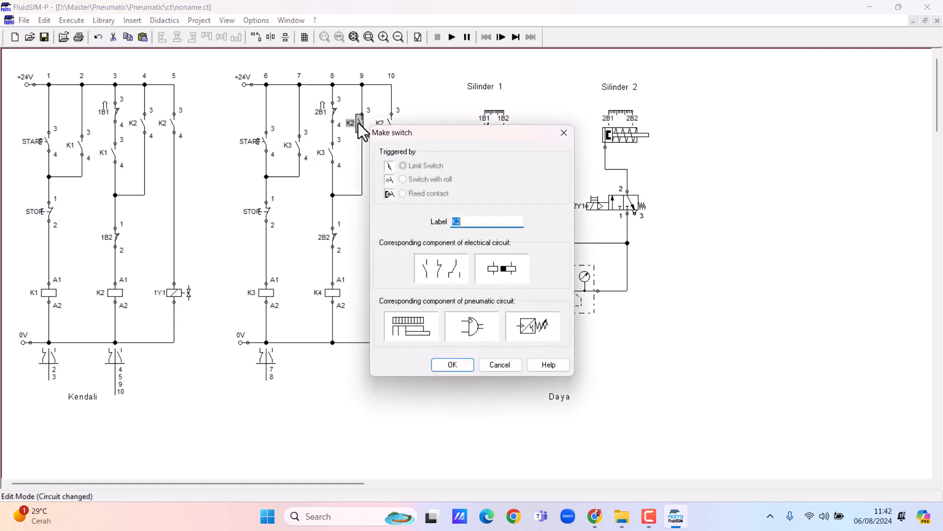
type("K4")
key("Return")
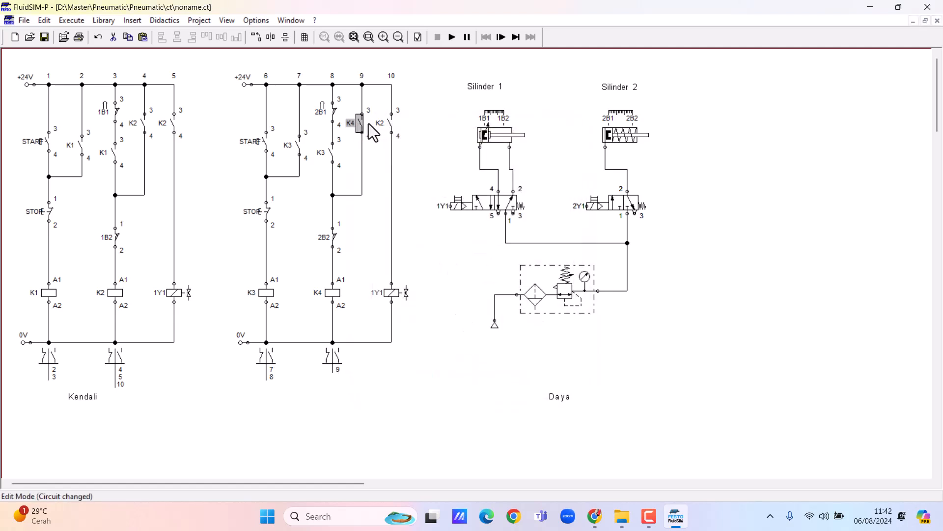
double_click(388, 122)
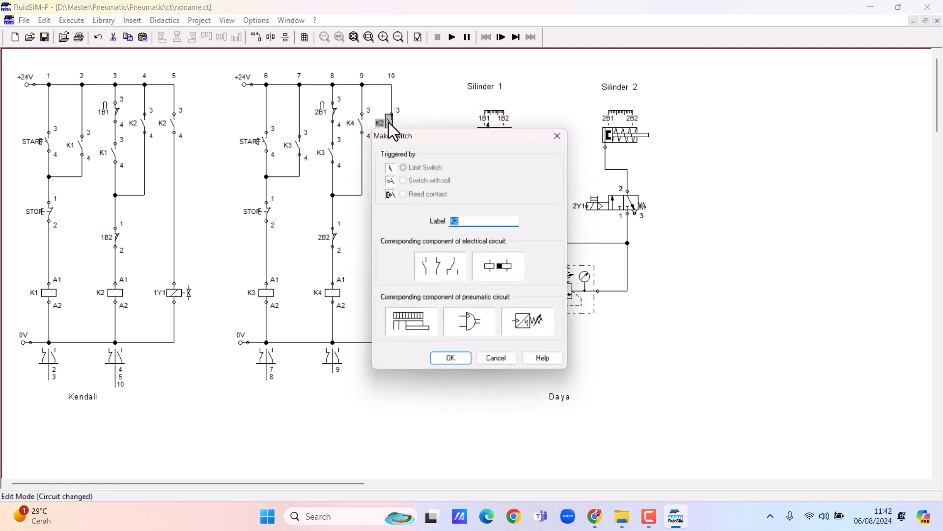
type("K4")
key("Return")
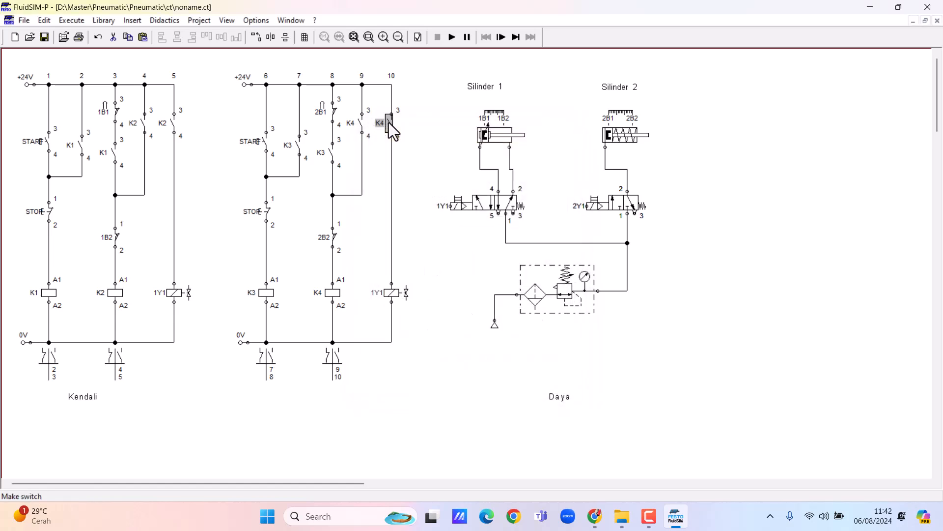
Relabel the valve solenoid in path 10 as 2Y1
double_click(388, 296)
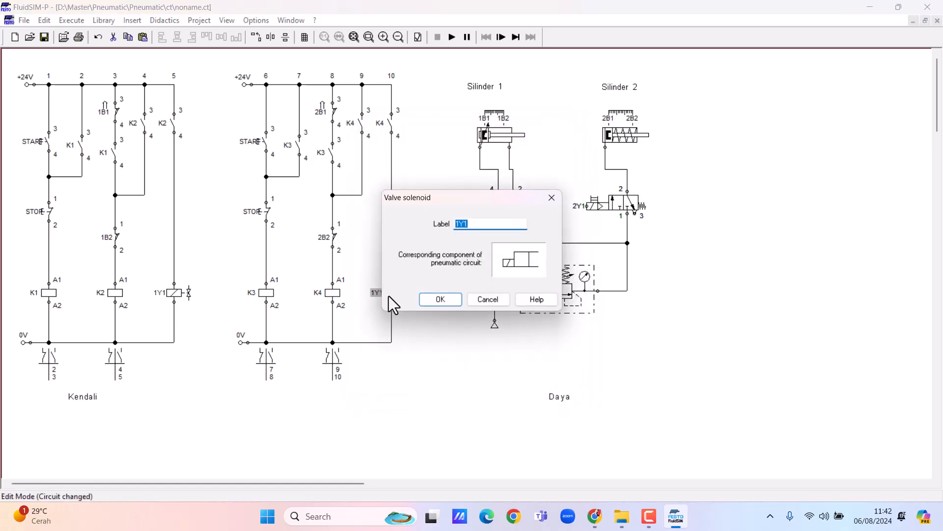
type("2Y1")
key("Return")
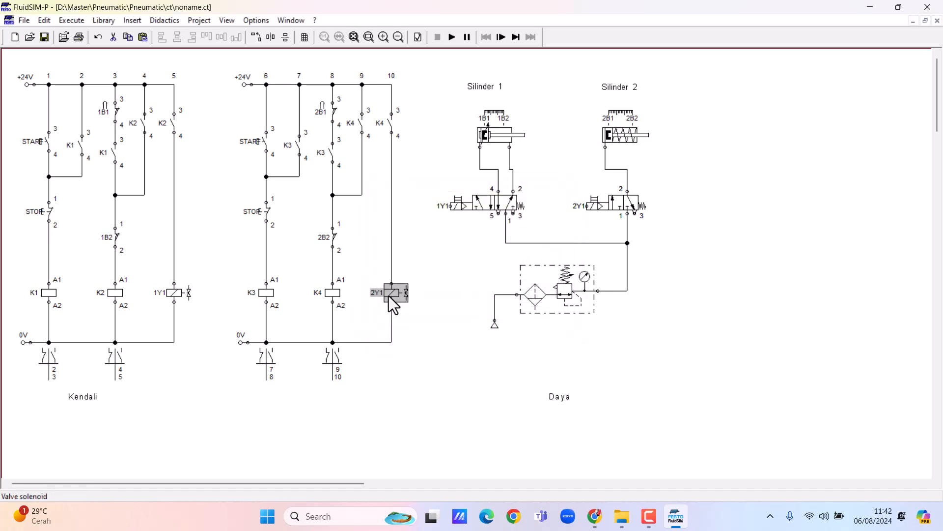
left_click(421, 354)
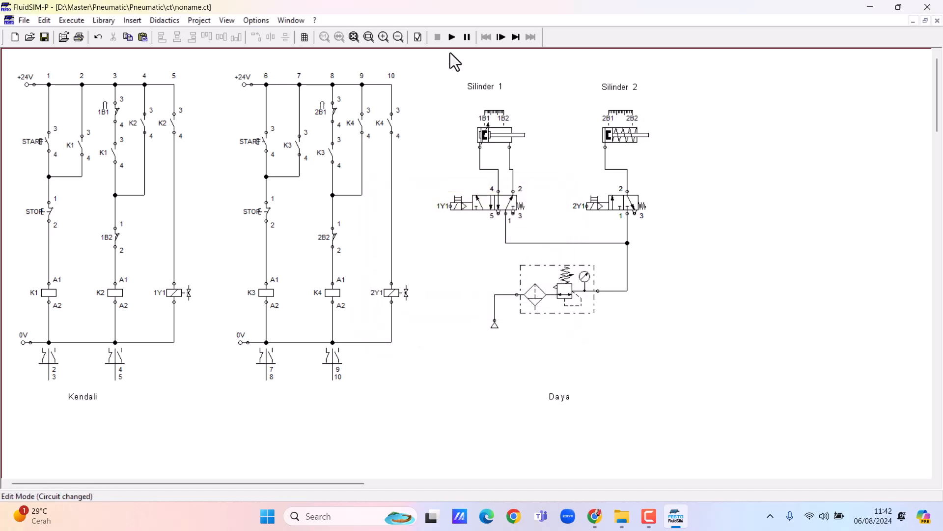
Simulate both control circuits, actuating START in path 6 and STOP in path 1, and end the simulation
left_click(451, 38)
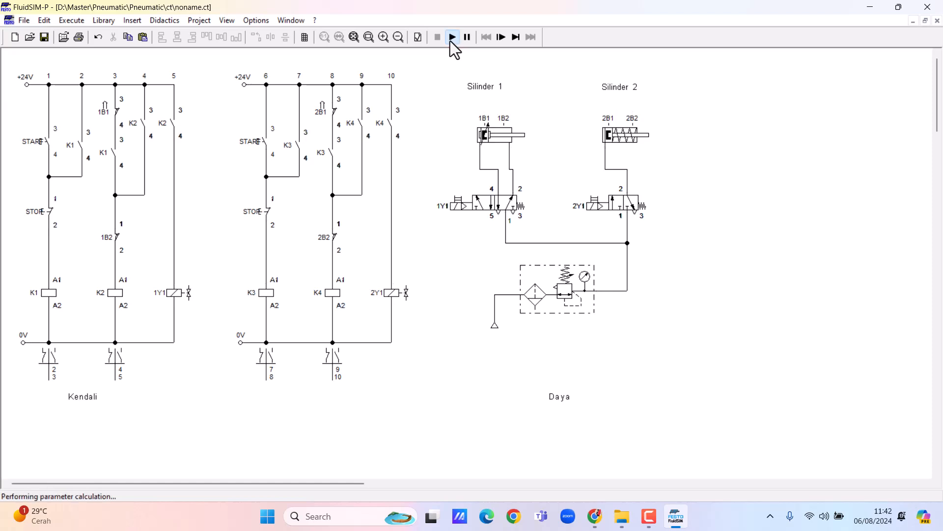
left_click(268, 134)
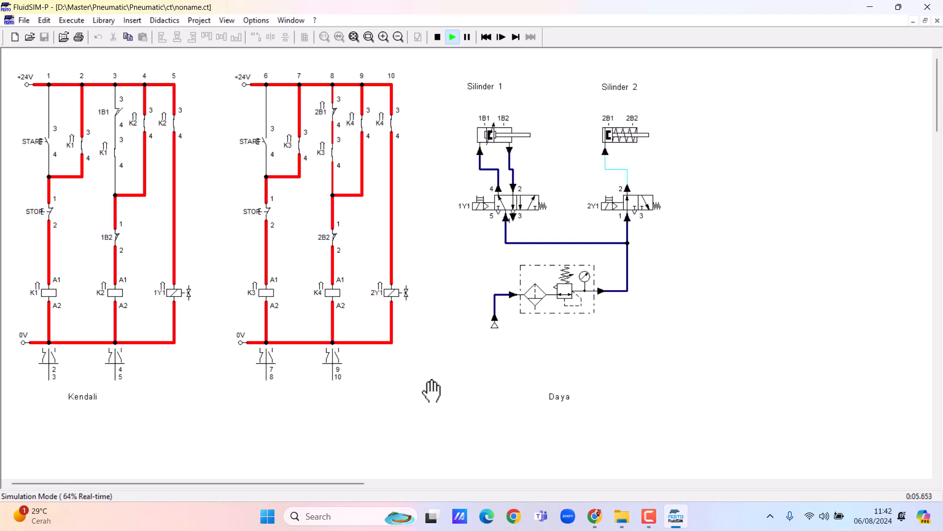
left_click(56, 204)
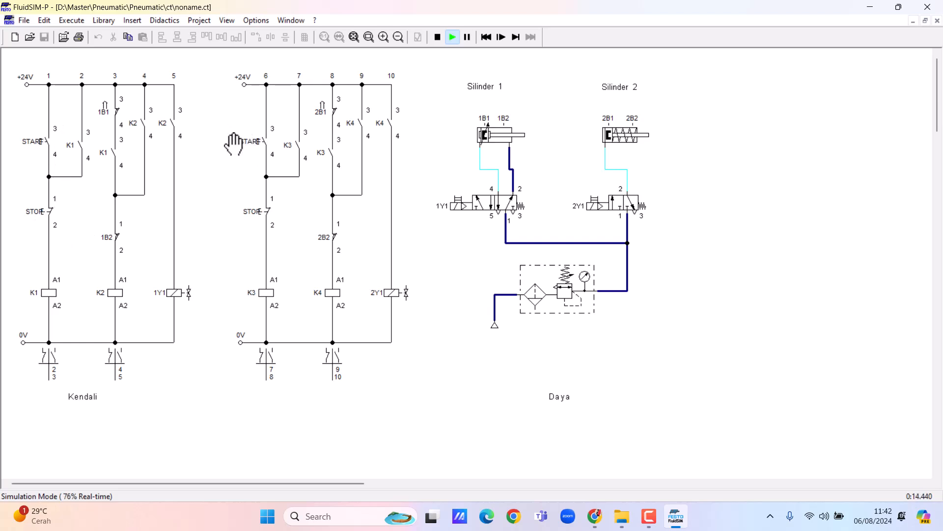
left_click(437, 38)
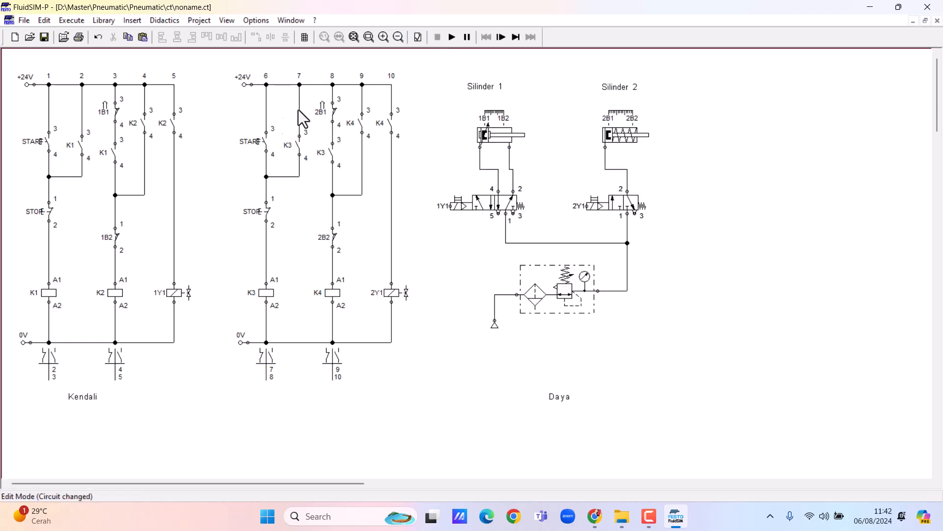
Relabel the copied circuit's pushbuttons in path 6 as START 2 and STOP 2
double_click(251, 143)
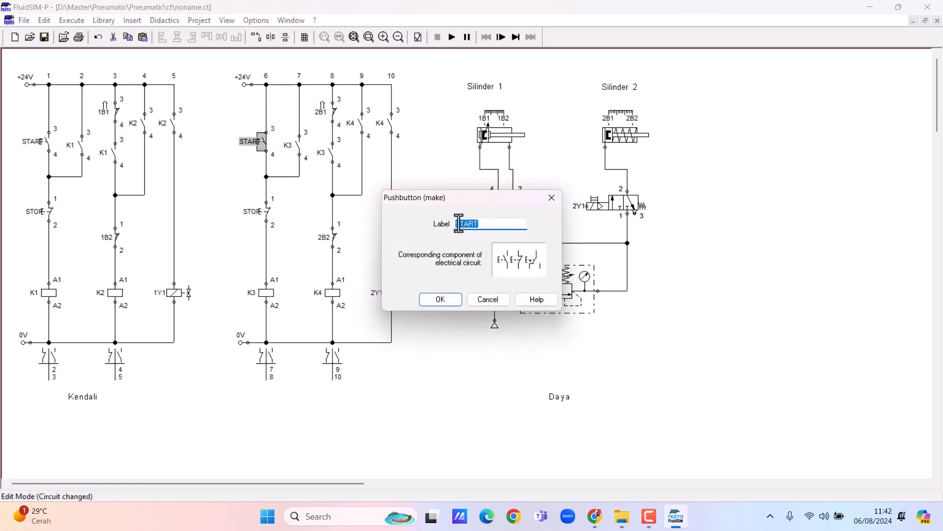
left_click(492, 227)
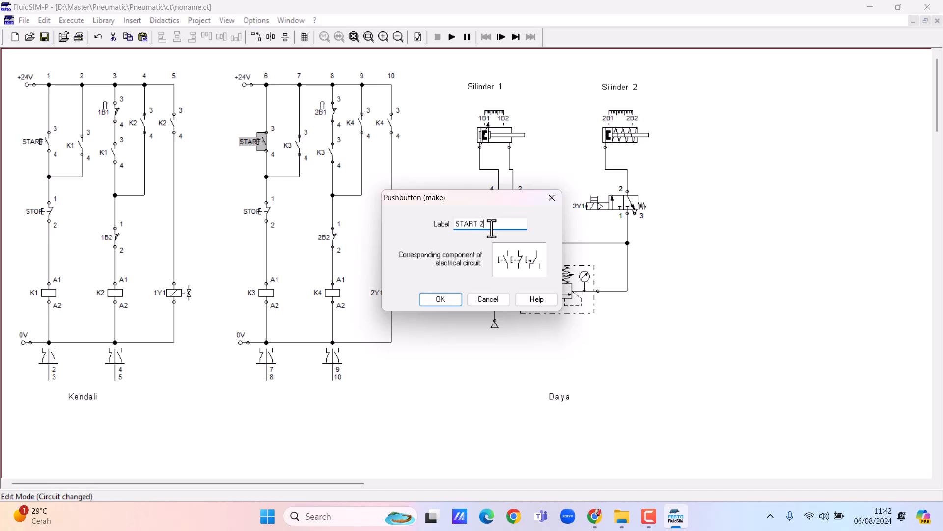
left_click(440, 299)
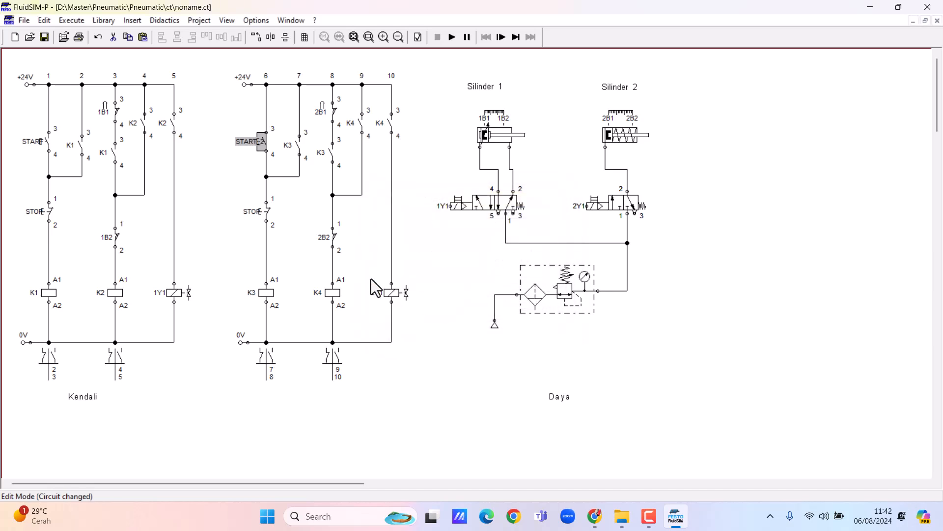
left_click(258, 218)
double_click(256, 217)
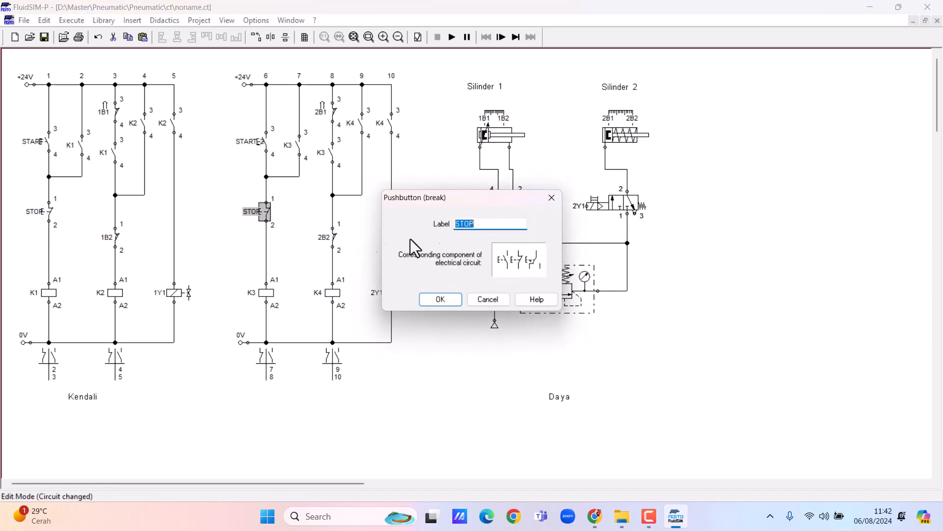
left_click(484, 227)
key("Return")
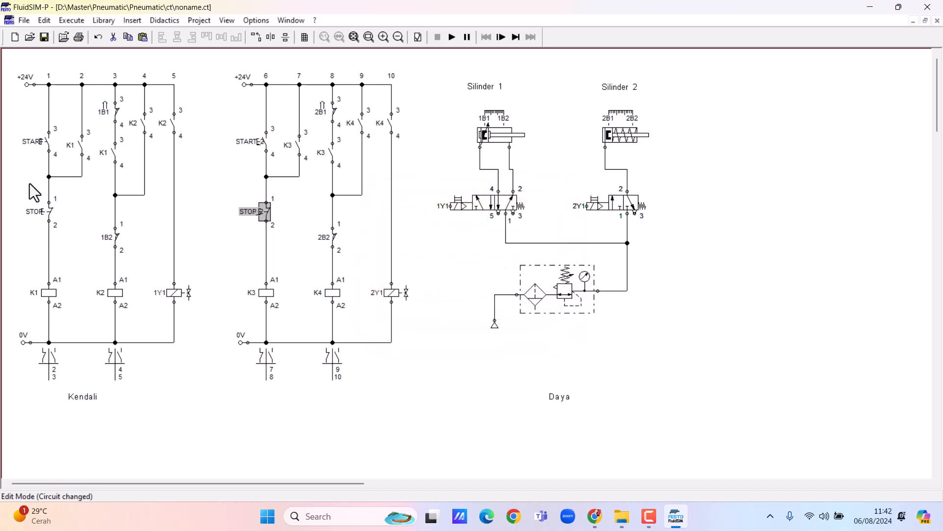
Relabel the original circuit's pushbuttons in path 1 as START 1 and STOP 1
double_click(31, 142)
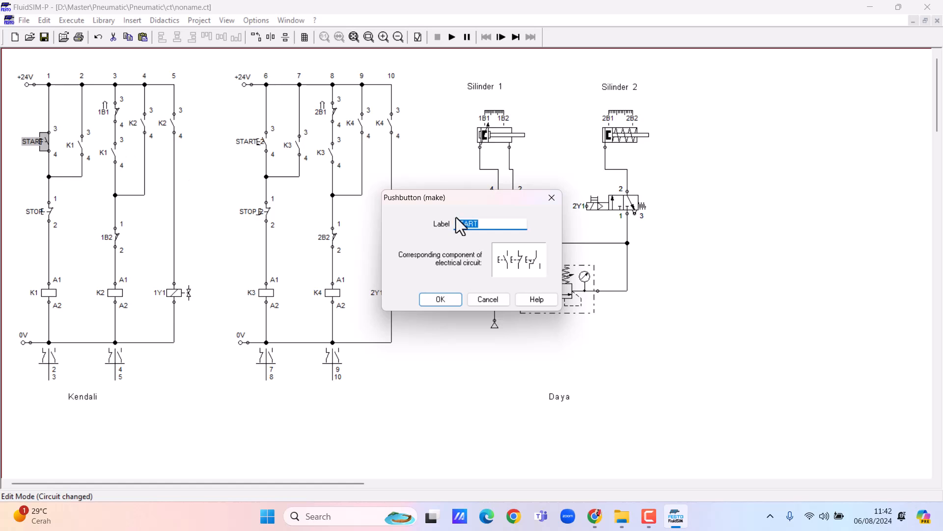
left_click(495, 225)
type("1")
left_click(441, 298)
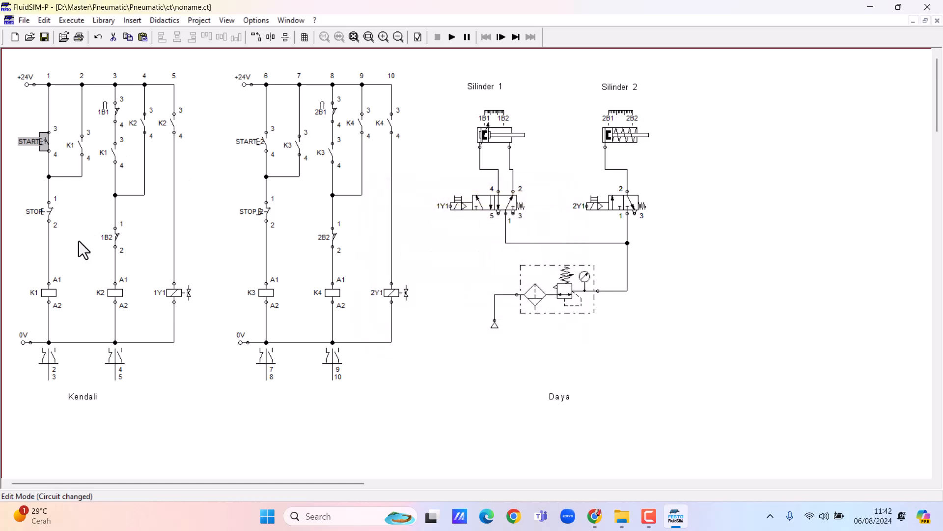
double_click(49, 220)
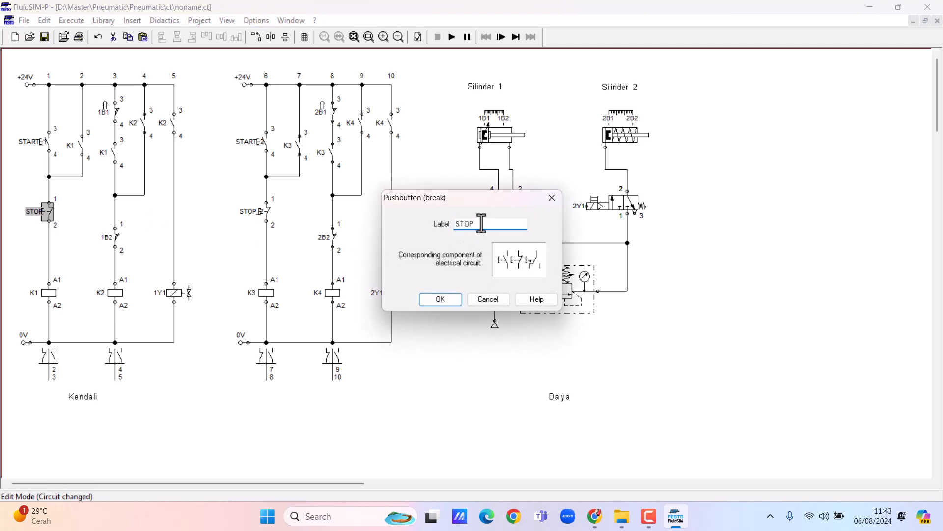
type("1")
left_click(446, 302)
Simulate the two circuits separately, actuating START 2 and STOP 2 followed by START 1 and STOP 1, and end the simulation
left_click(452, 38)
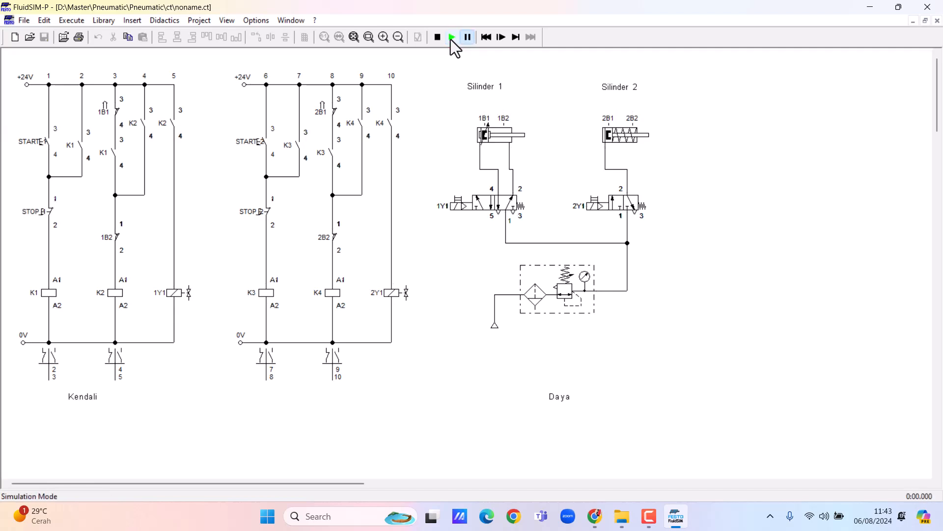
left_click(268, 141)
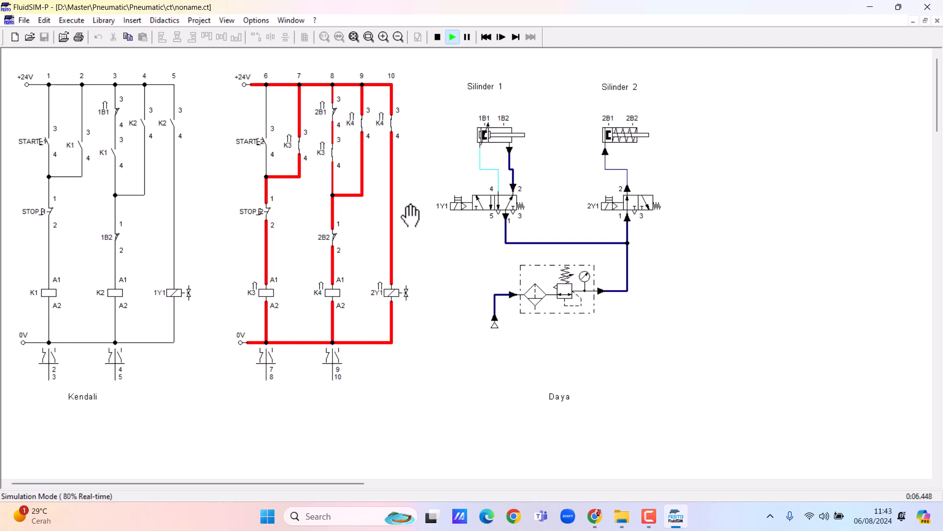
left_click(277, 199)
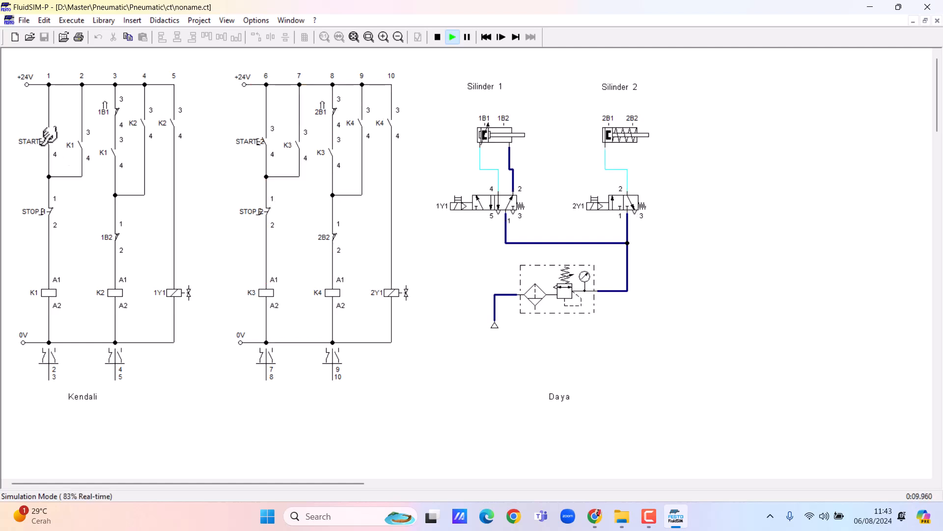
left_click(45, 141)
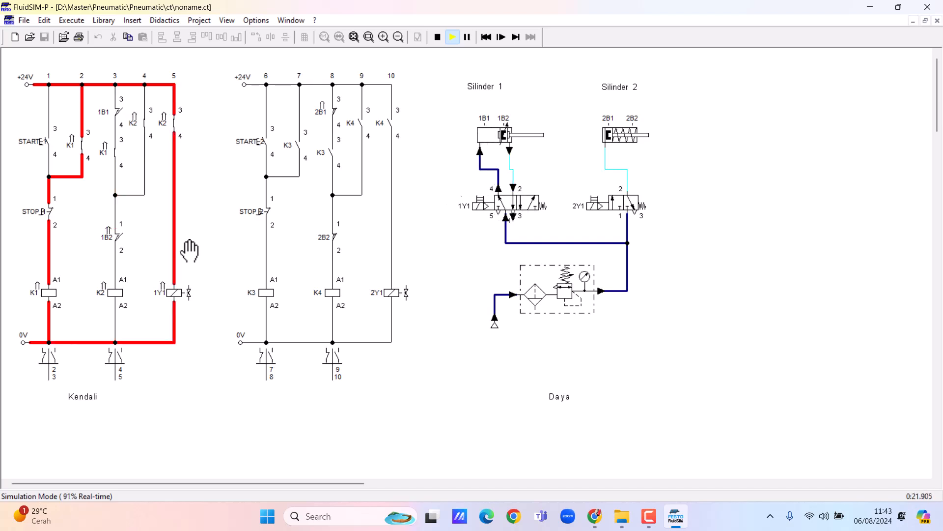
left_click(50, 210)
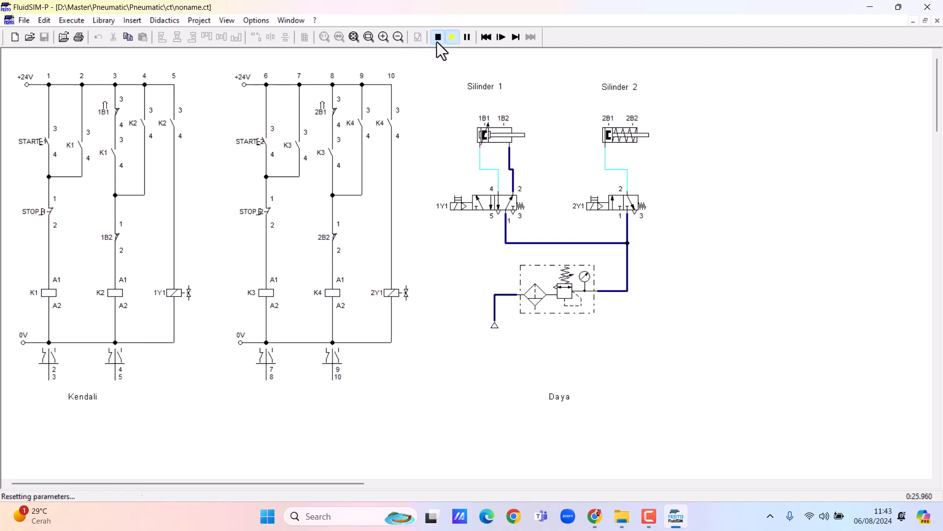
left_click(437, 42)
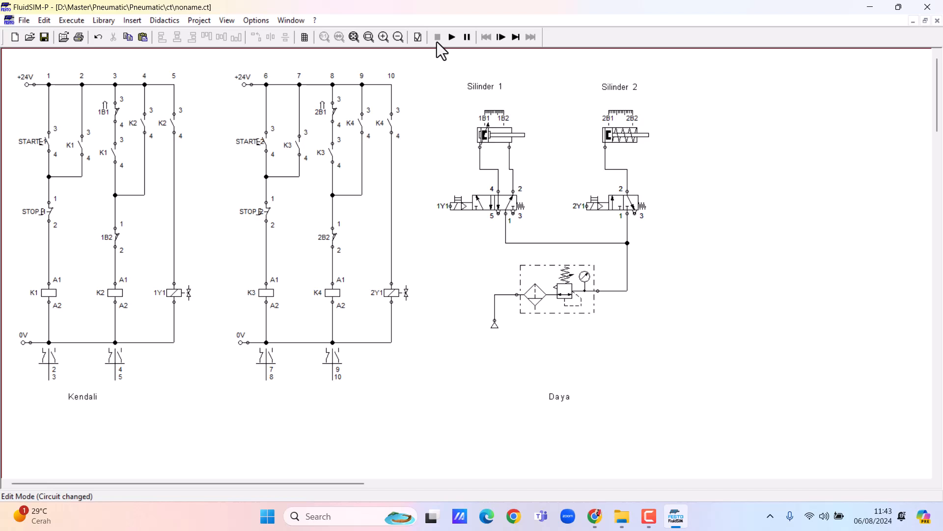